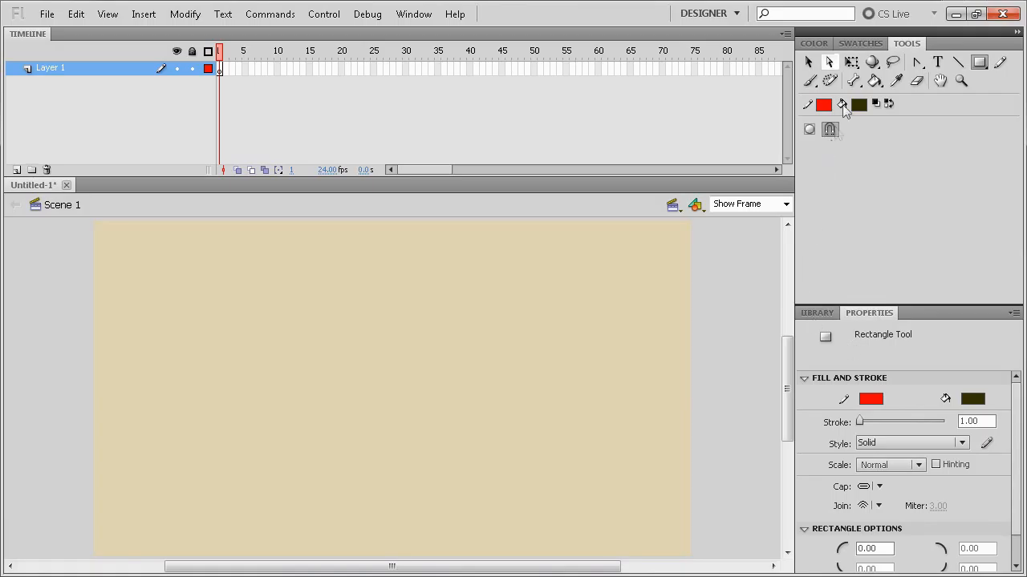
Choose the Oval tool and set it to a red fill with no stroke.
click(982, 64)
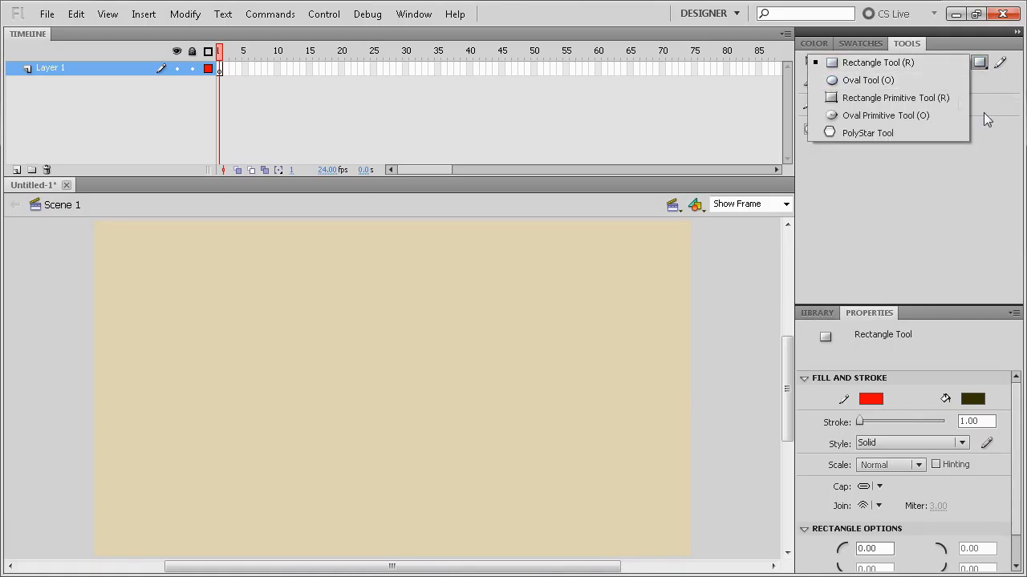
click(920, 79)
drag(330, 294, 564, 462)
key(ctrl+z)
click(870, 398)
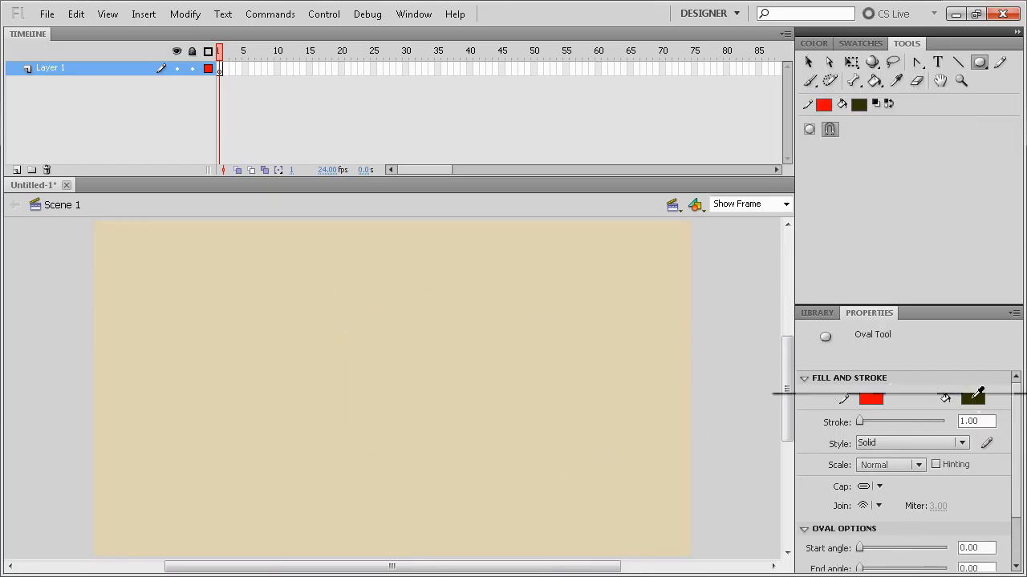
click(871, 399)
click(871, 399)
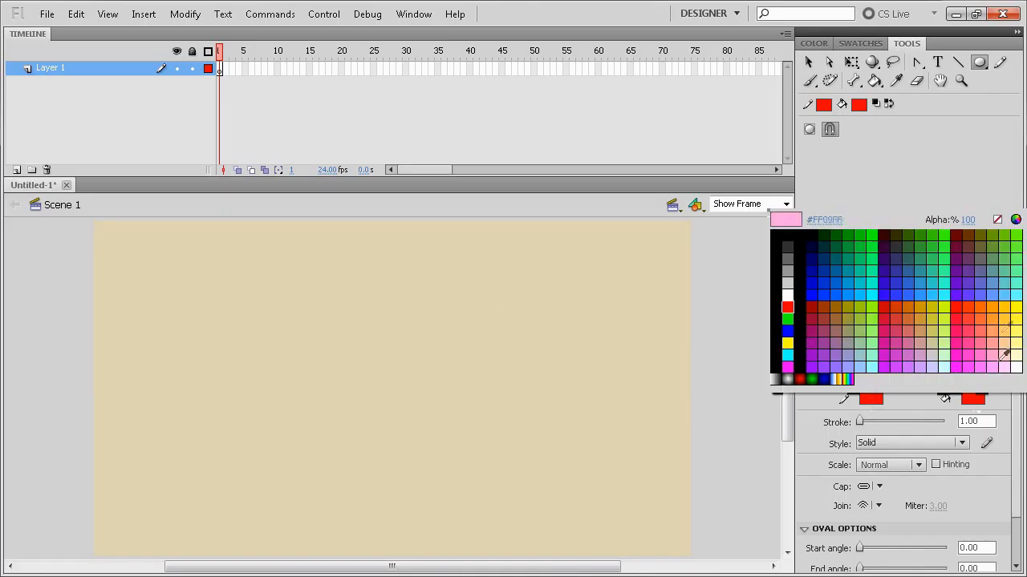
click(999, 223)
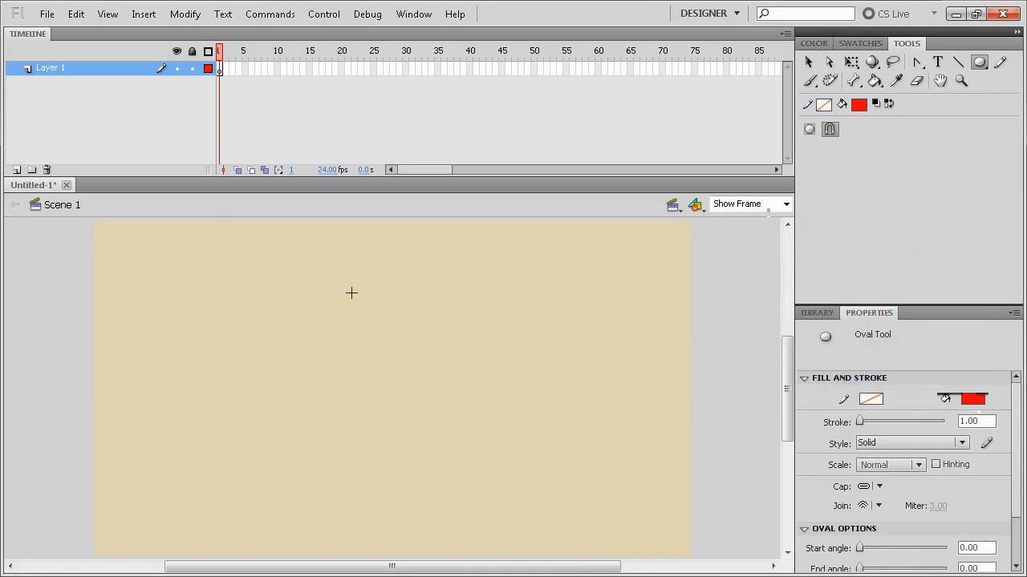
drag(352, 293, 523, 465)
key(ctrl+z)
drag(357, 268, 504, 362)
key(ctrl+z)
Set the fill to blue and draw a circle about 397 px in diameter right of the stage's centre.
click(980, 401)
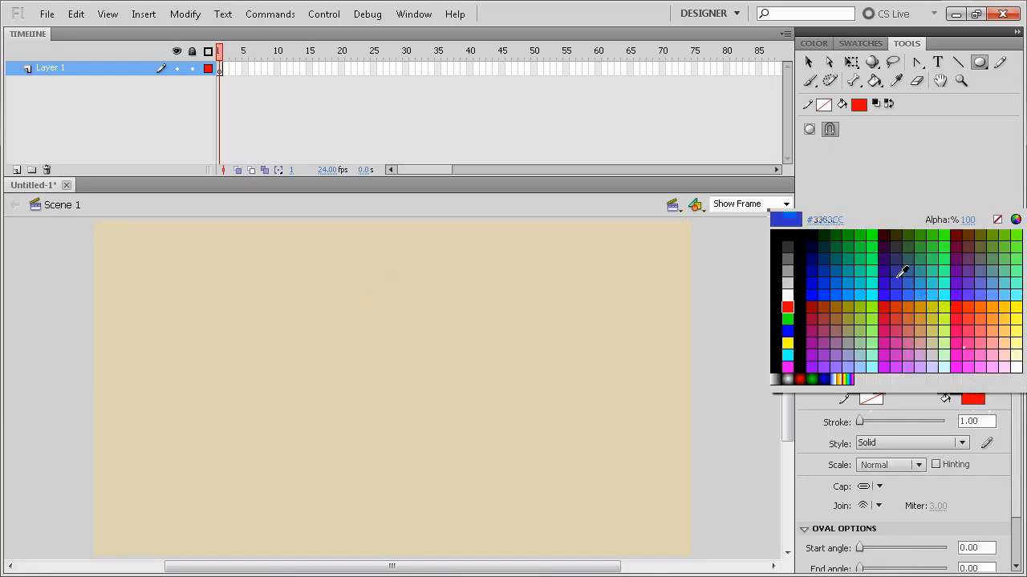
click(898, 278)
drag(379, 286, 565, 473)
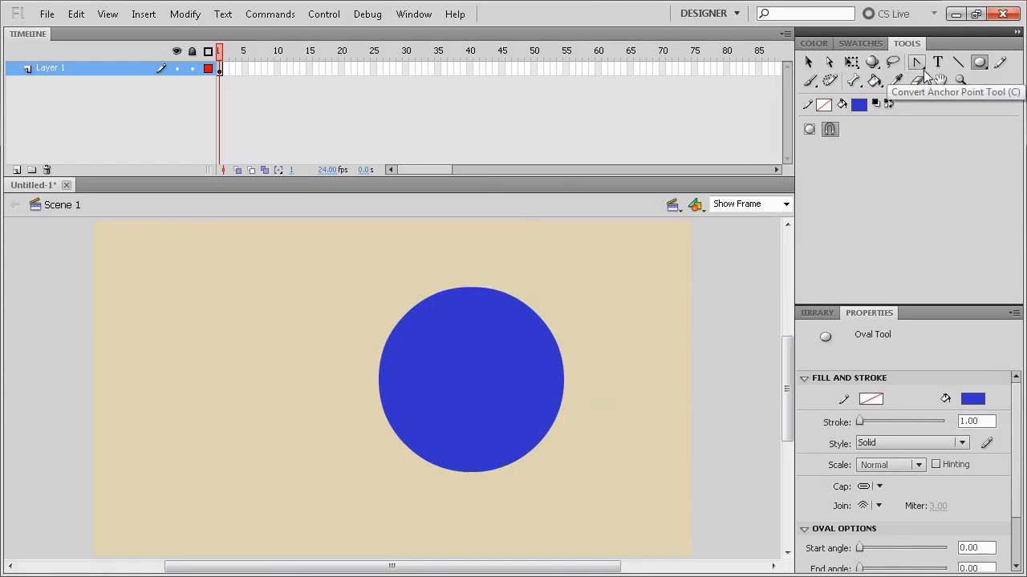
Examine the anchor points along the blue circle's outline with the Subselection tool.
click(828, 61)
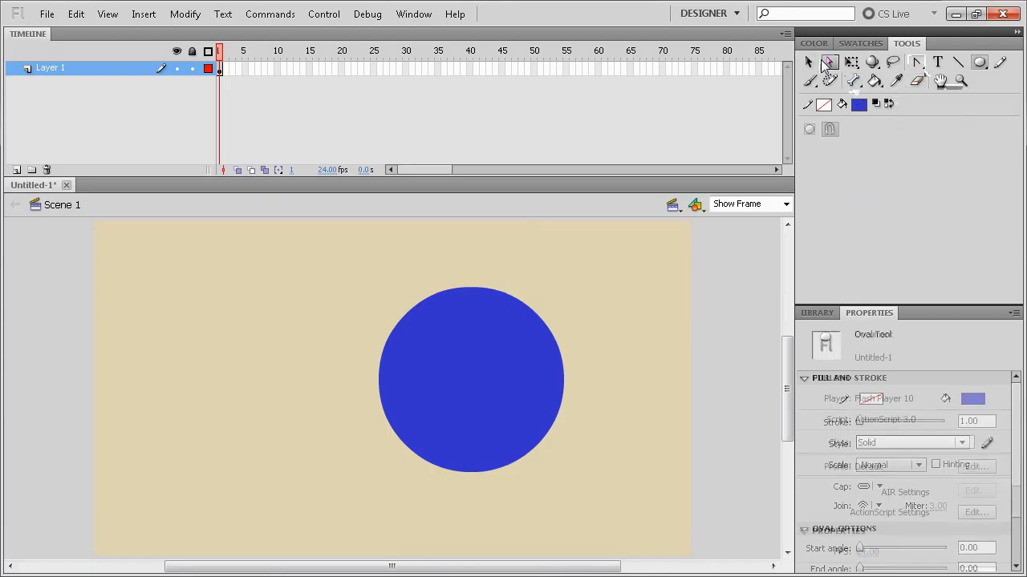
drag(377, 286, 572, 338)
click(573, 338)
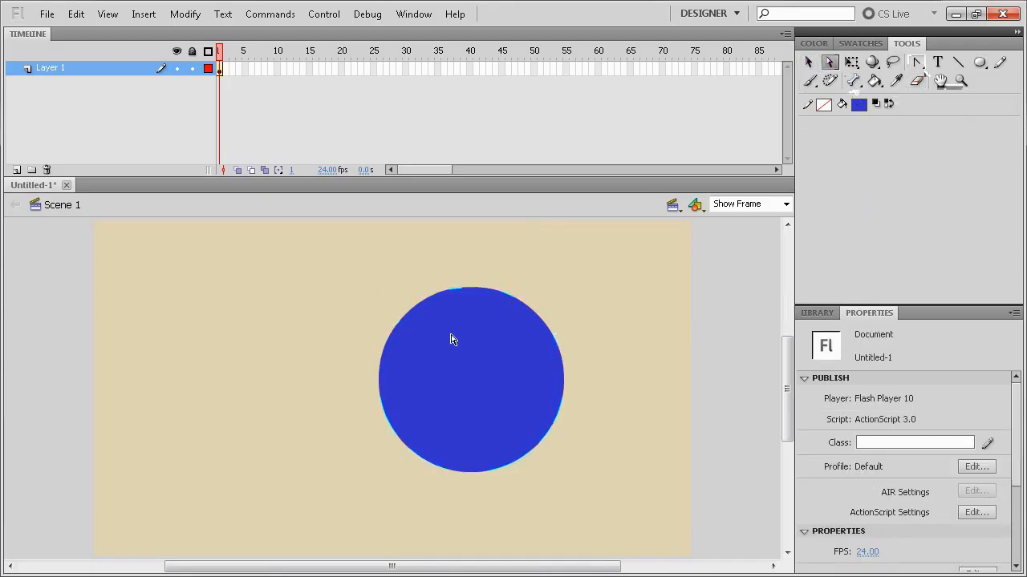
click(532, 313)
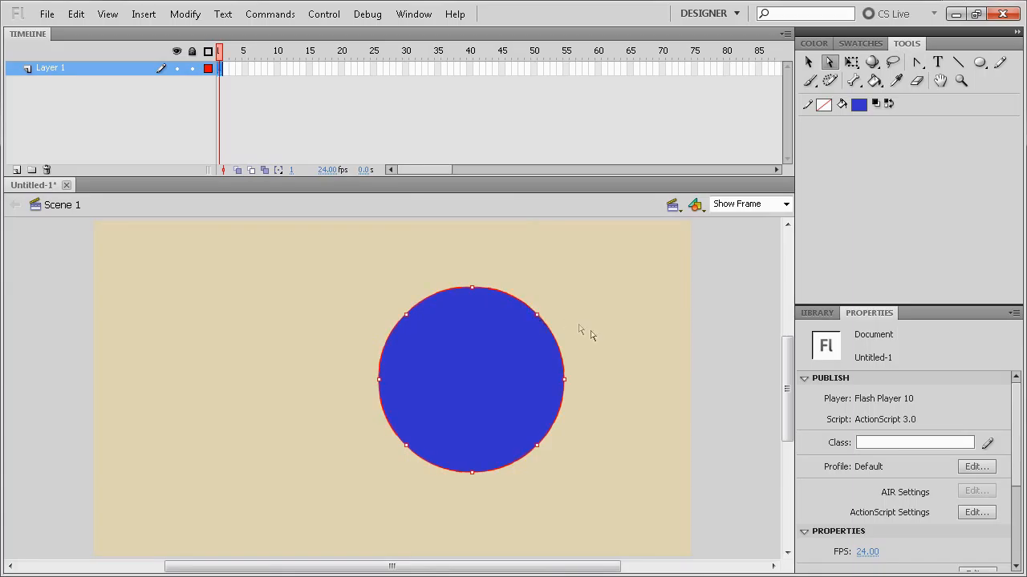
Choose the Line tool and match its stroke colour to the circle's blue fill.
click(962, 63)
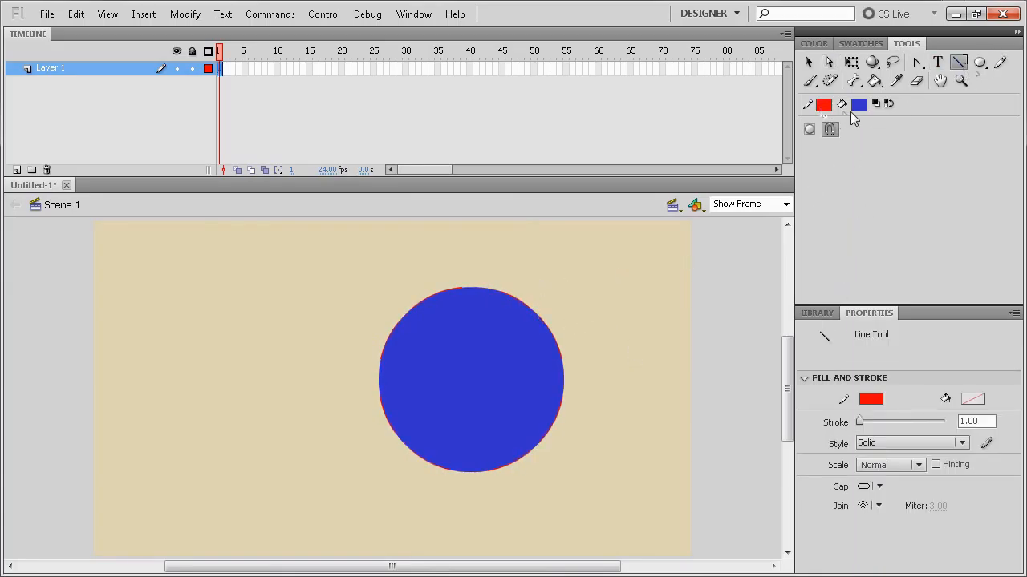
click(873, 399)
click(857, 105)
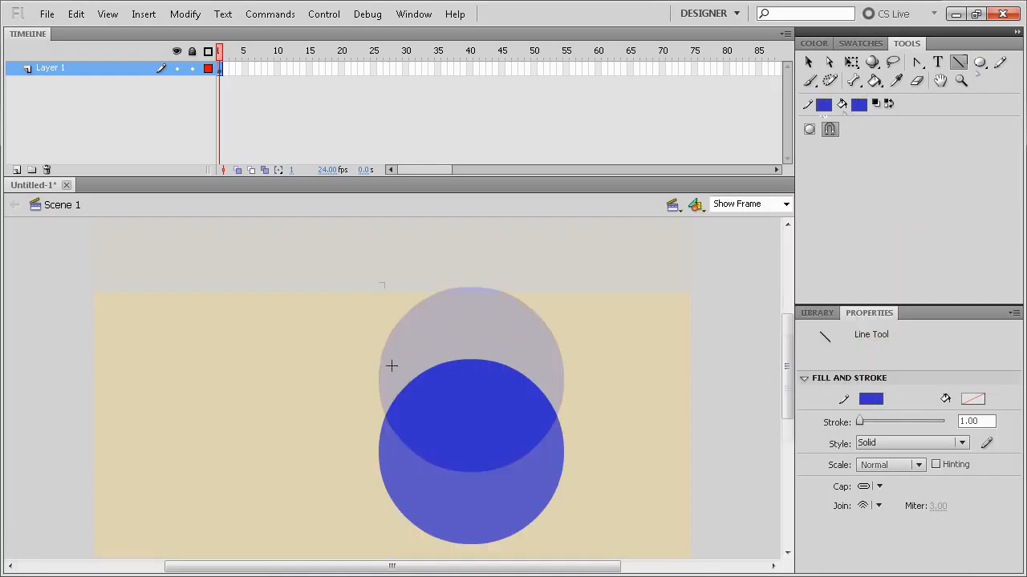
Move the circle down towards the stage's lower edge, to about X 587, Y 311.
key(ctrl+a)
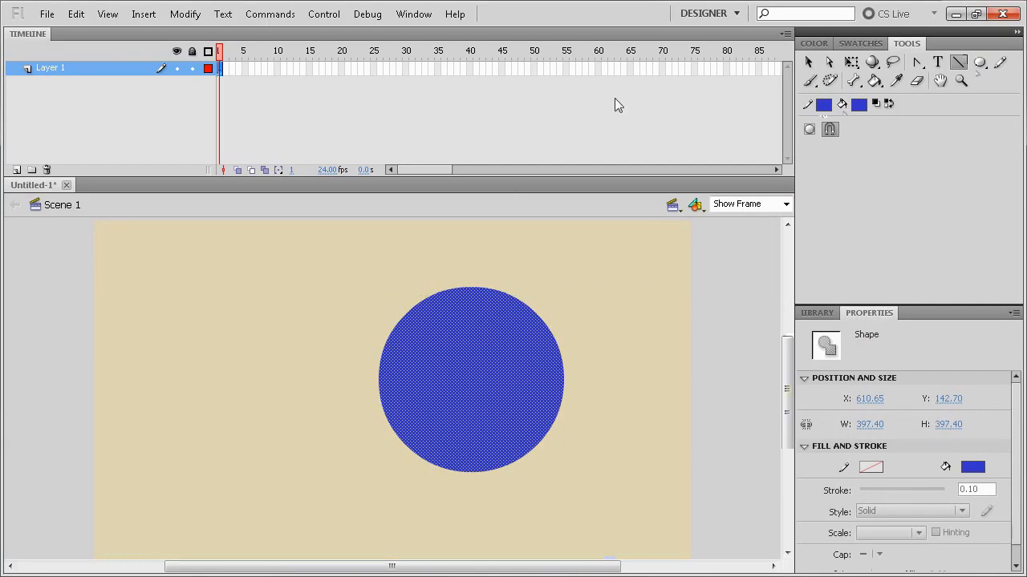
click(808, 62)
drag(481, 339, 479, 388)
scroll(487, 443, down, 3)
scroll(497, 411, up, 2)
scroll(503, 411, up, 3)
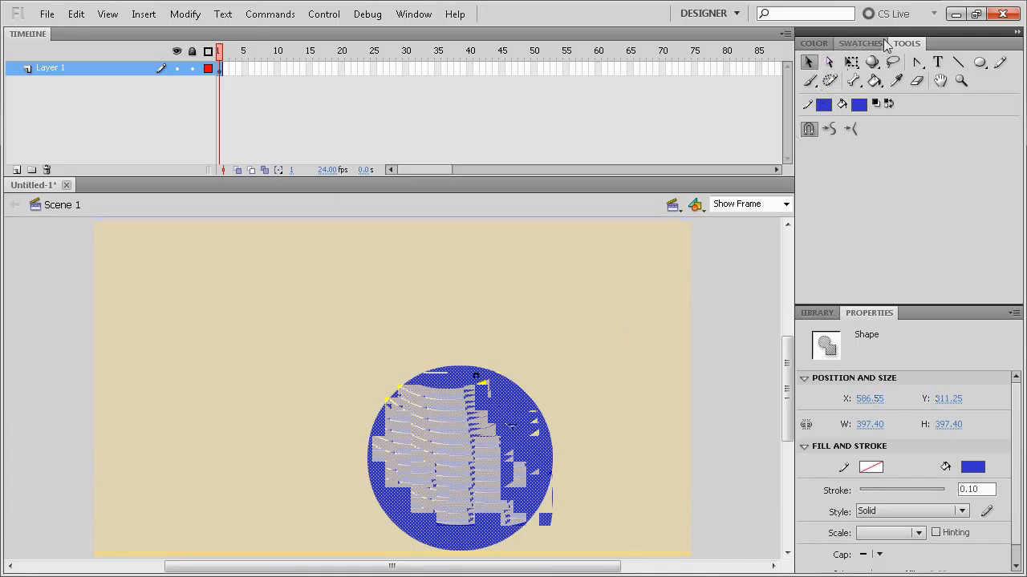
Try a line with a stroke of 5 from above the circle down to its left side.
click(959, 61)
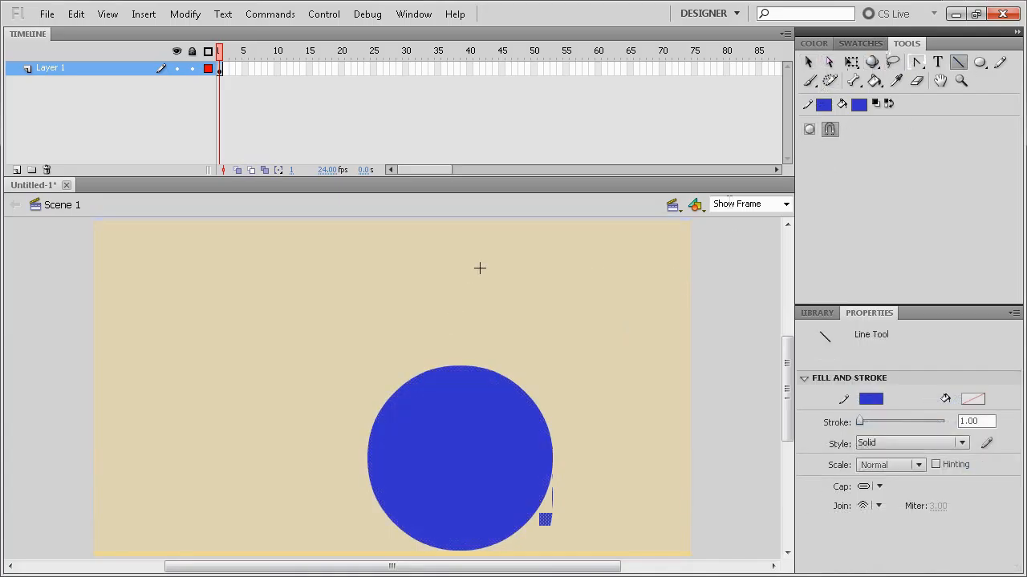
click(977, 422)
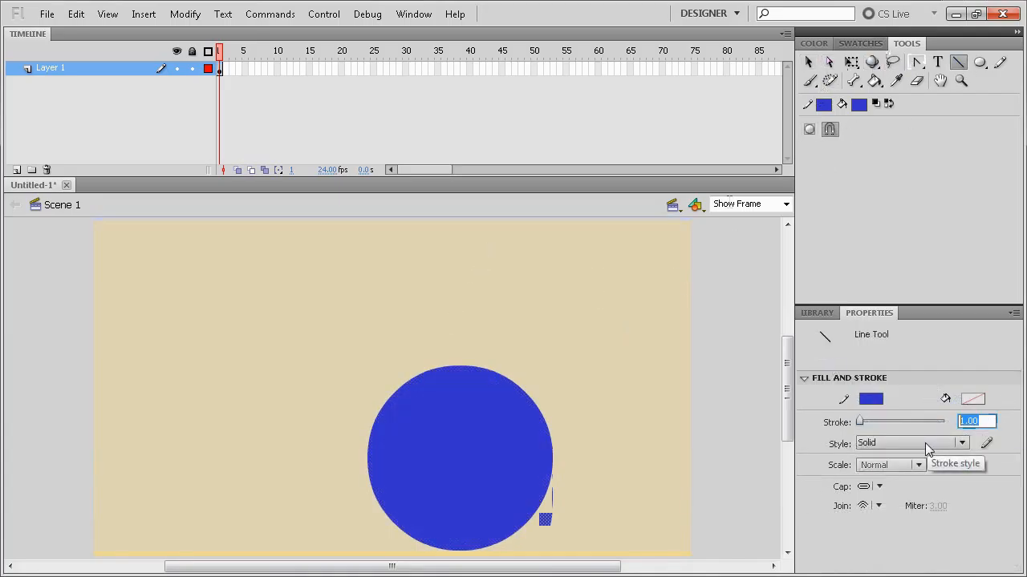
text(5)
key(Return)
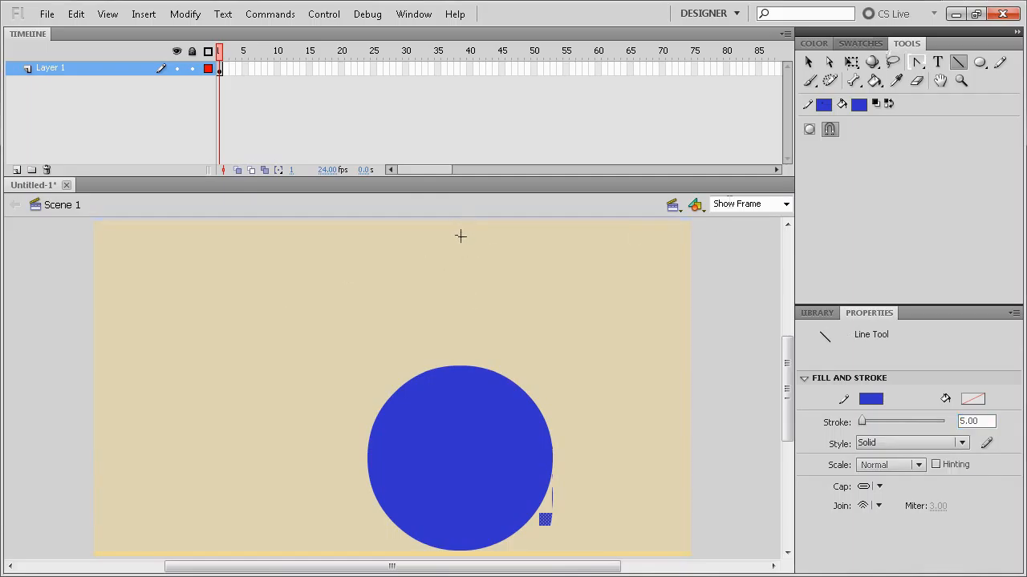
mouse_move(460, 236)
mouse_down()
mouse_move(394, 447)
mouse_move(389, 421)
mouse_move(387, 435)
mouse_up()
key(ctrl+z)
Draw two lines with a stroke of 20 forming a peak above the circle, and fill the enclosed gap with blue.
double_click(977, 421)
text(20)
key(Return)
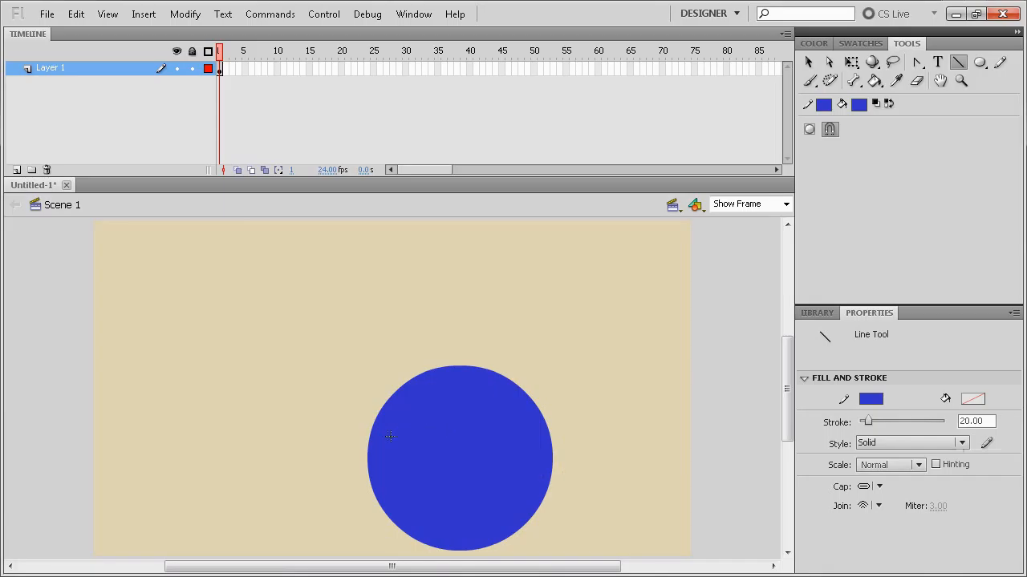
mouse_move(386, 436)
mouse_down()
mouse_move(464, 236)
mouse_move(521, 390)
mouse_up()
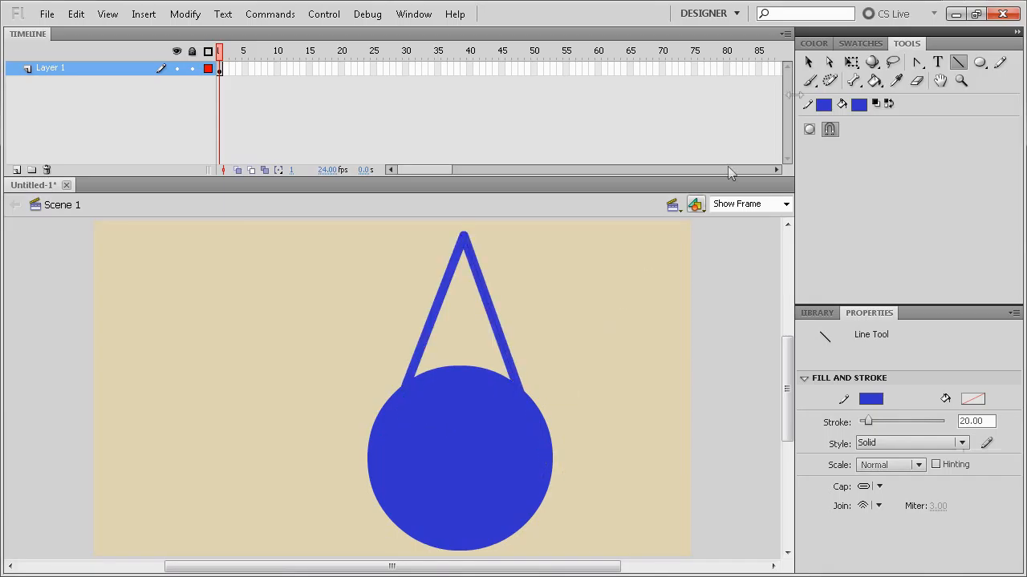
click(875, 81)
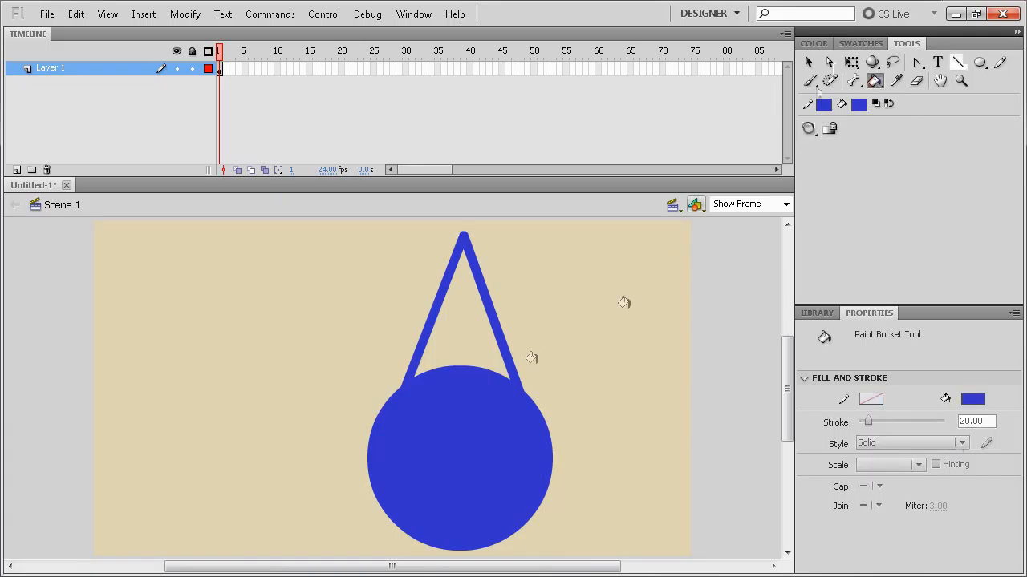
click(469, 344)
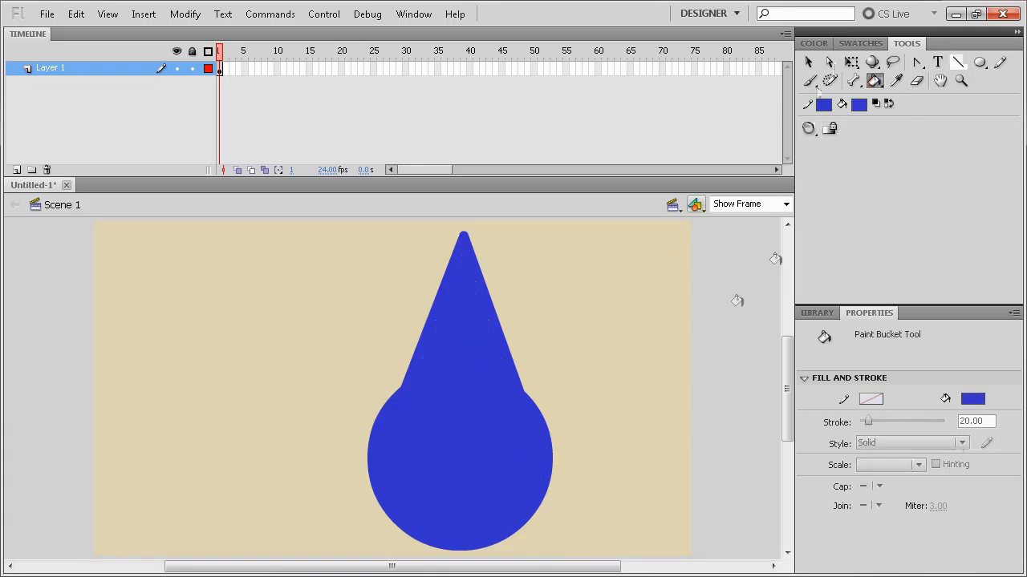
Examine the line paths and anchor points of the drop shape, including its rounded tip at 400% zoom.
click(829, 61)
click(473, 410)
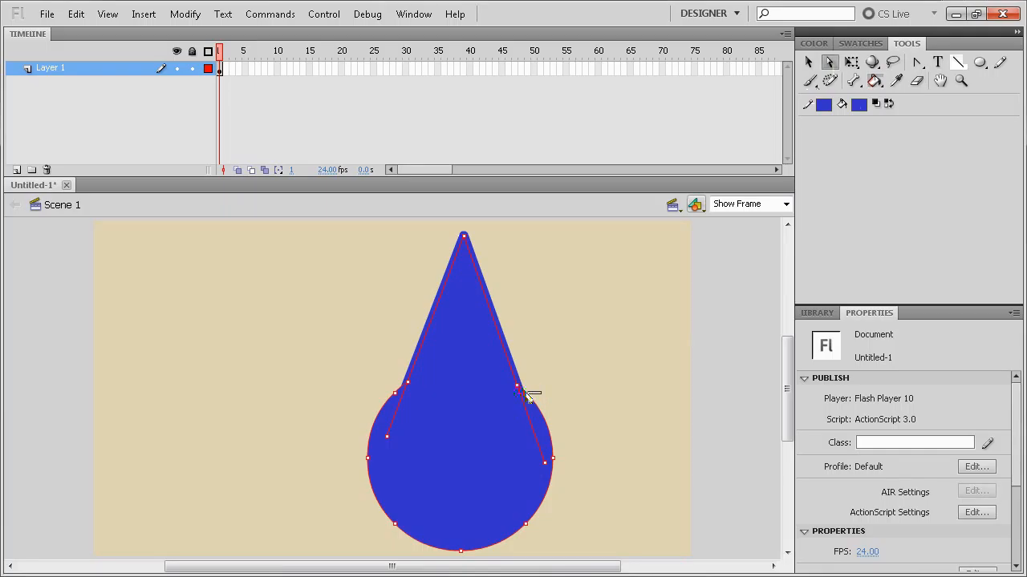
click(595, 377)
key(ctrl+a)
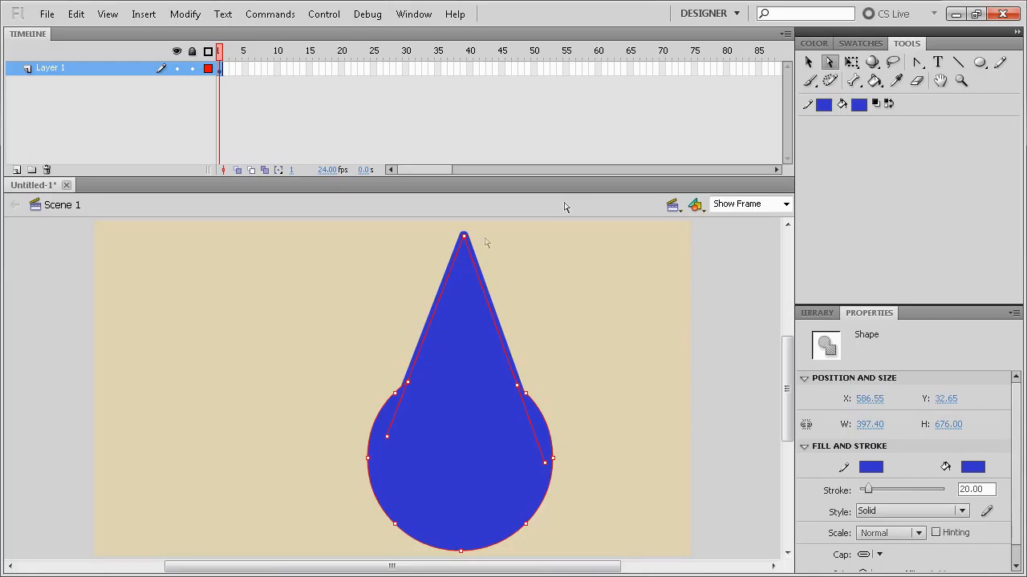
click(786, 204)
click(784, 291)
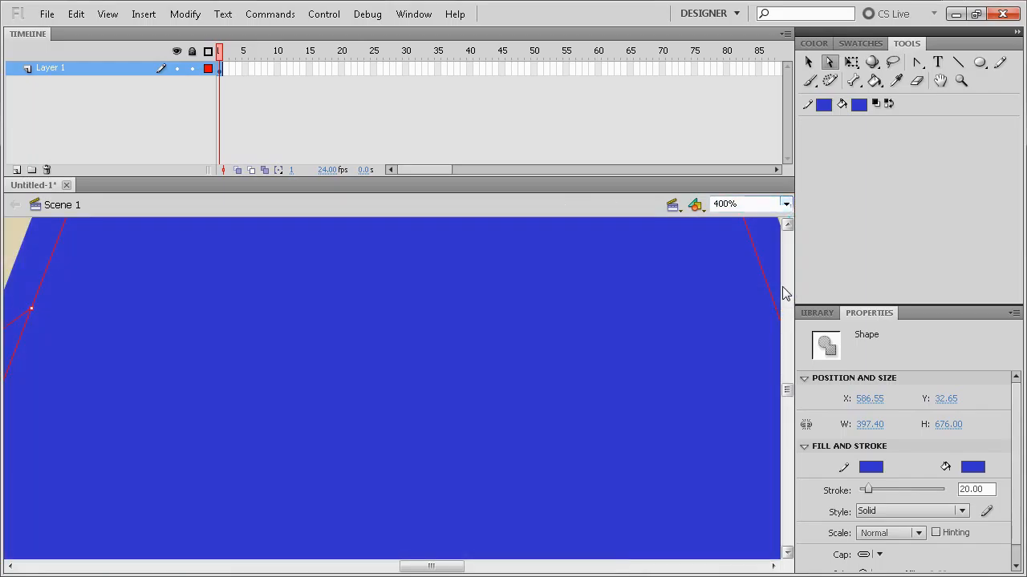
drag(491, 332, 425, 570)
click(486, 557)
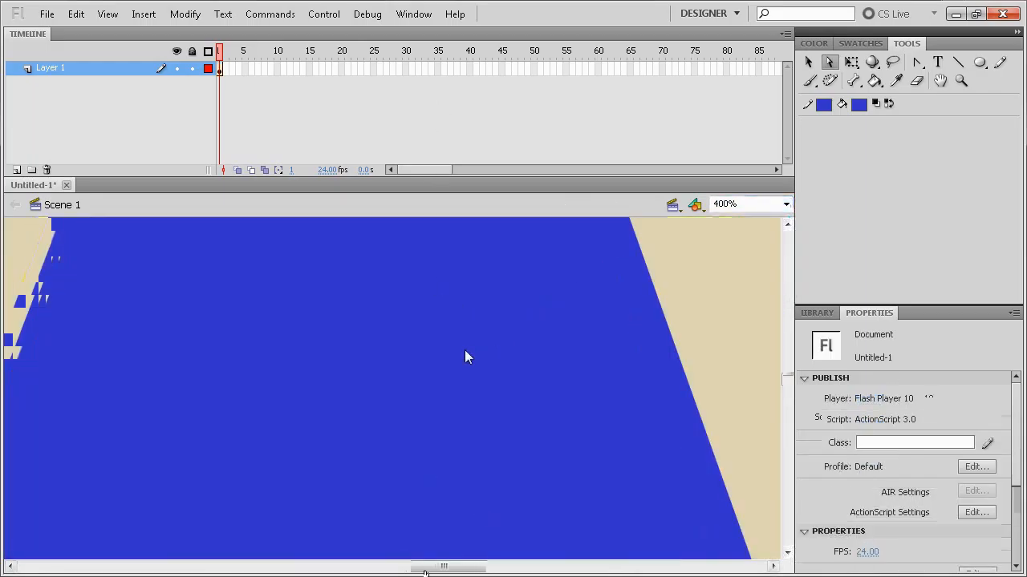
drag(465, 350, 518, 490)
drag(481, 309, 506, 517)
drag(488, 348, 487, 539)
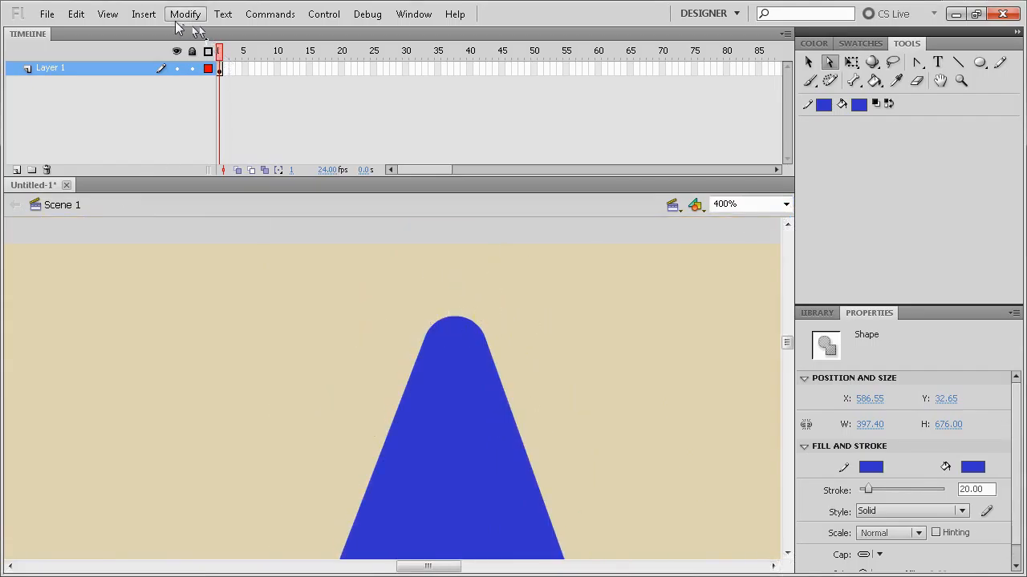
Select the drop's shape and convert its lines to fills.
click(427, 337)
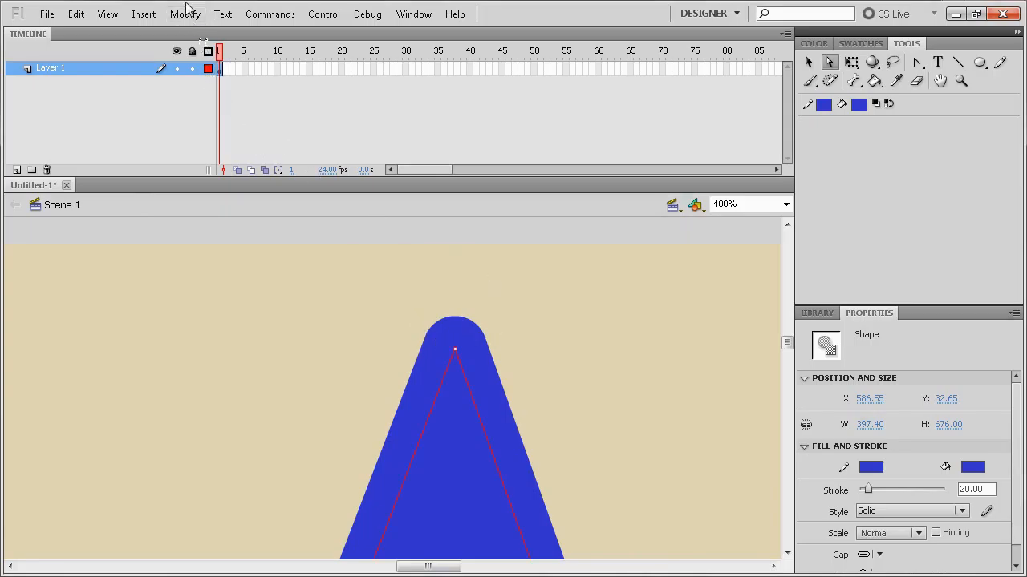
click(185, 13)
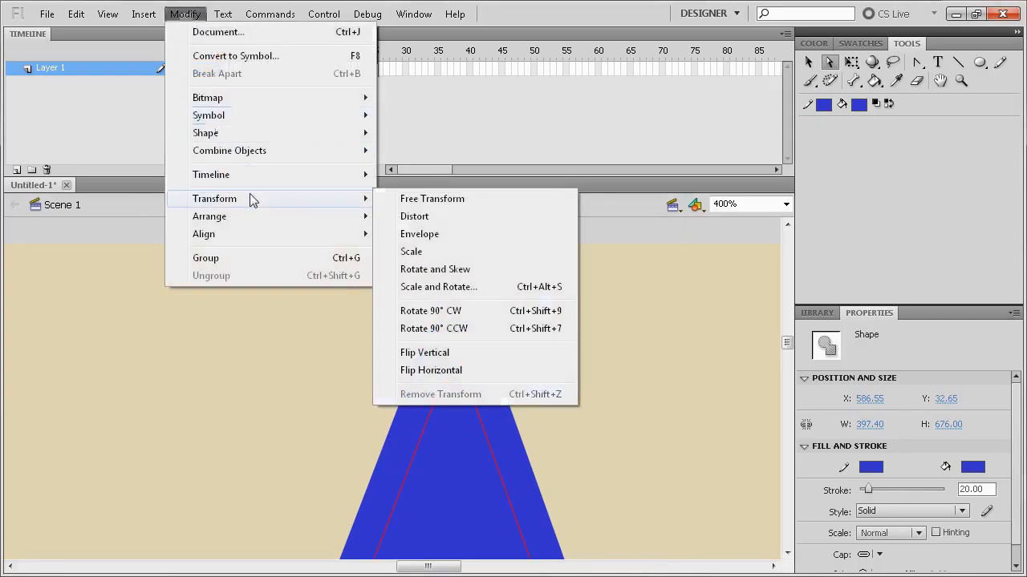
mouse_move(235, 136)
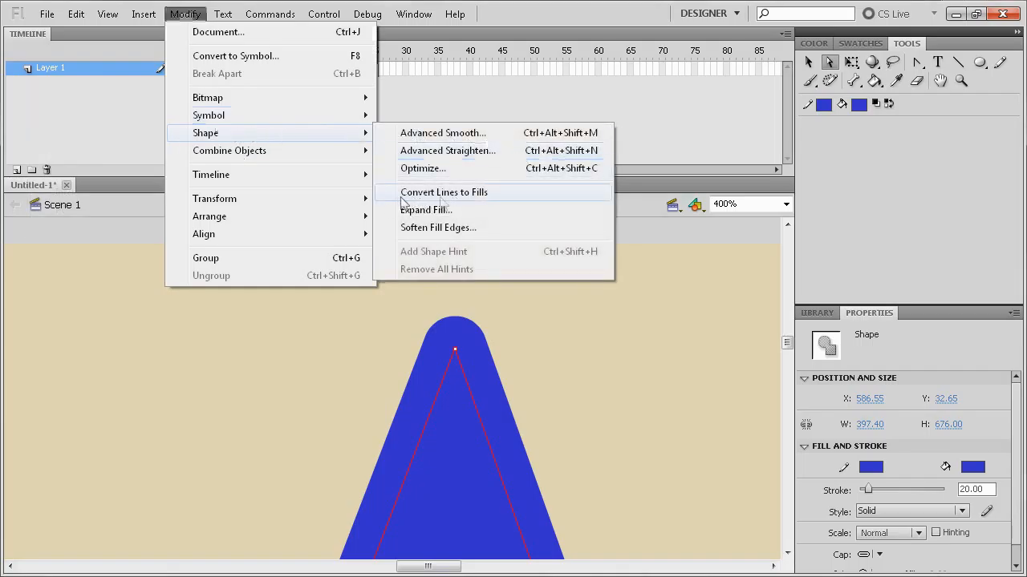
click(491, 196)
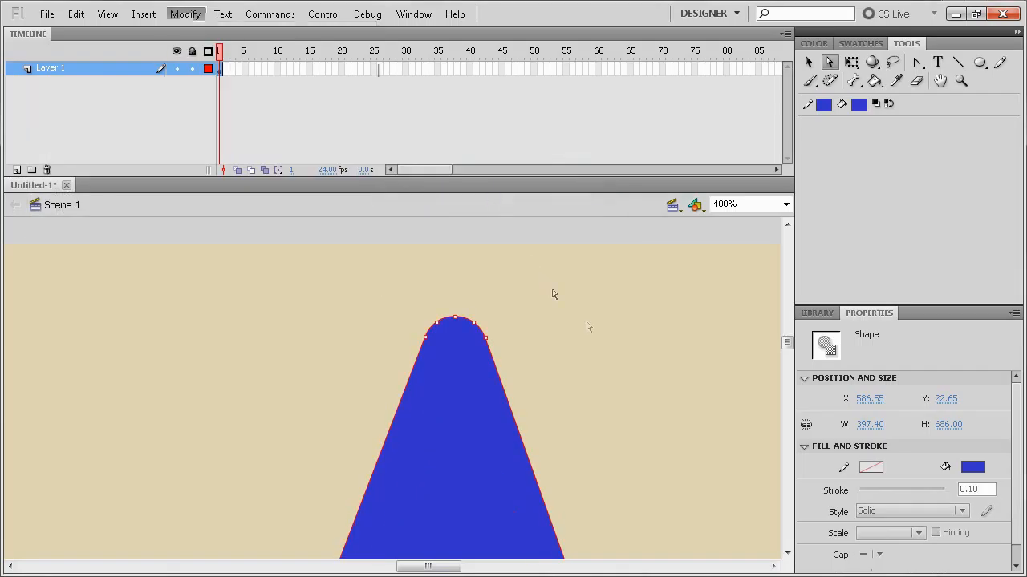
Delete the extra anchor points on both sides of the drop's rounded tip to leave a sharp point.
click(483, 297)
drag(516, 362, 471, 314)
key(Delete)
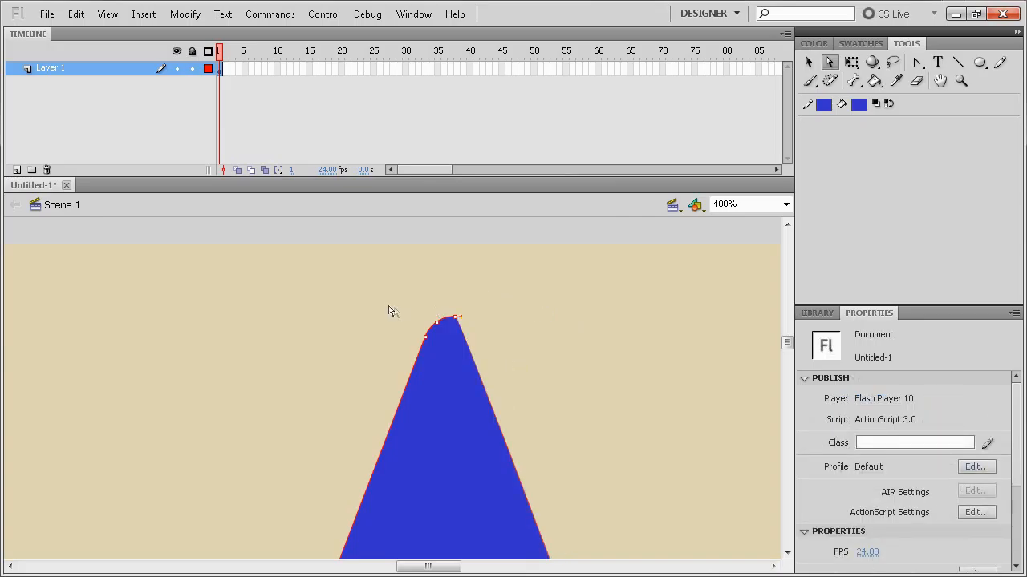
drag(406, 311, 445, 351)
key(Delete)
Move the anchor point at the left junction of cone and circle closer to the circle's adjacent anchor point.
scroll(447, 347, down, 12)
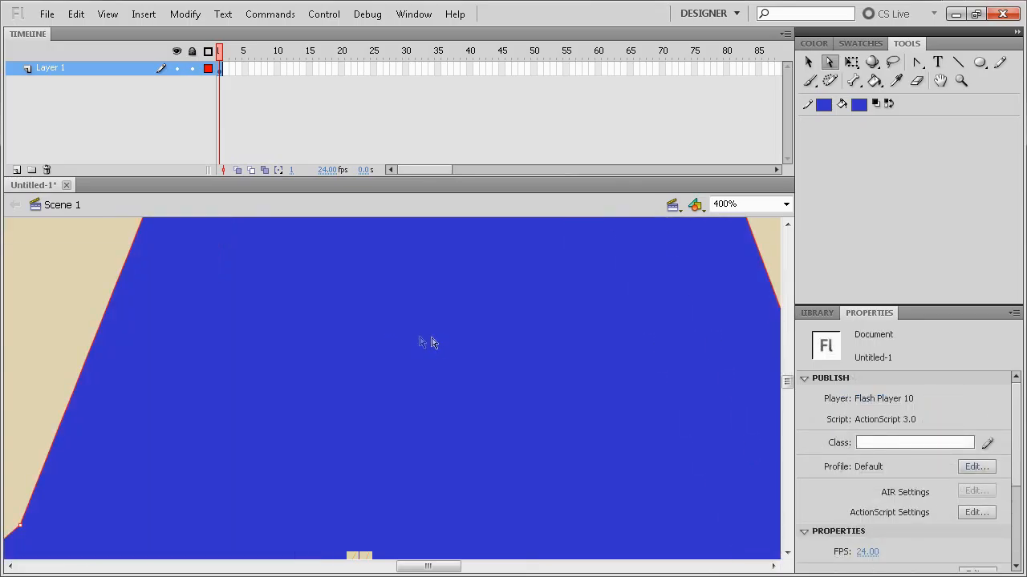
click(785, 204)
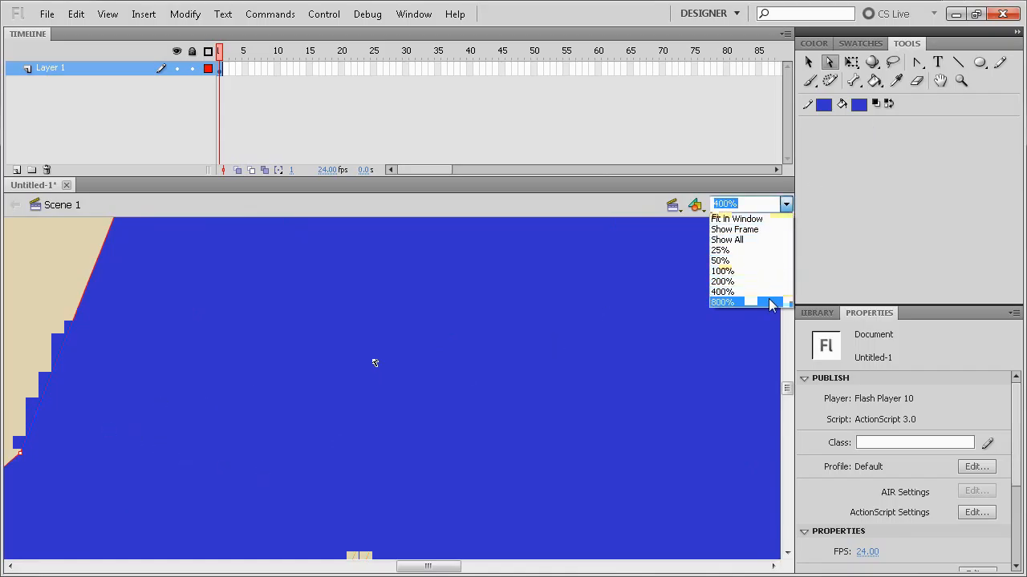
click(750, 229)
click(579, 403)
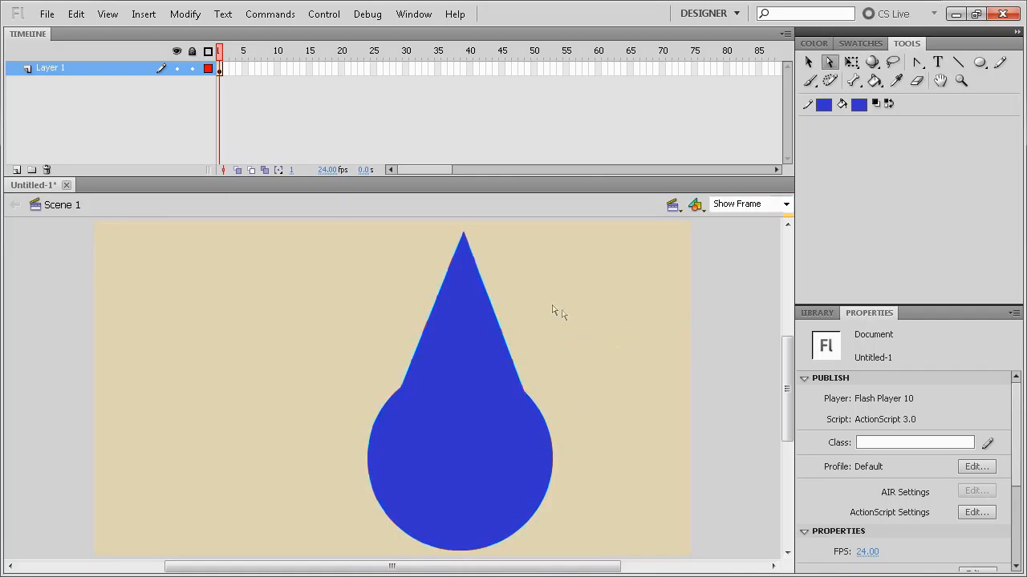
click(467, 291)
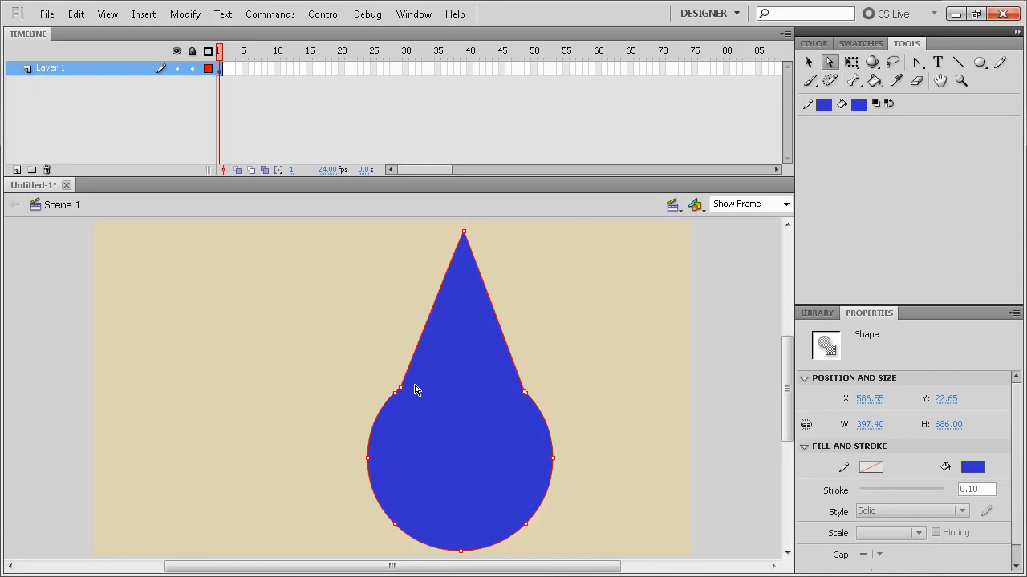
click(401, 389)
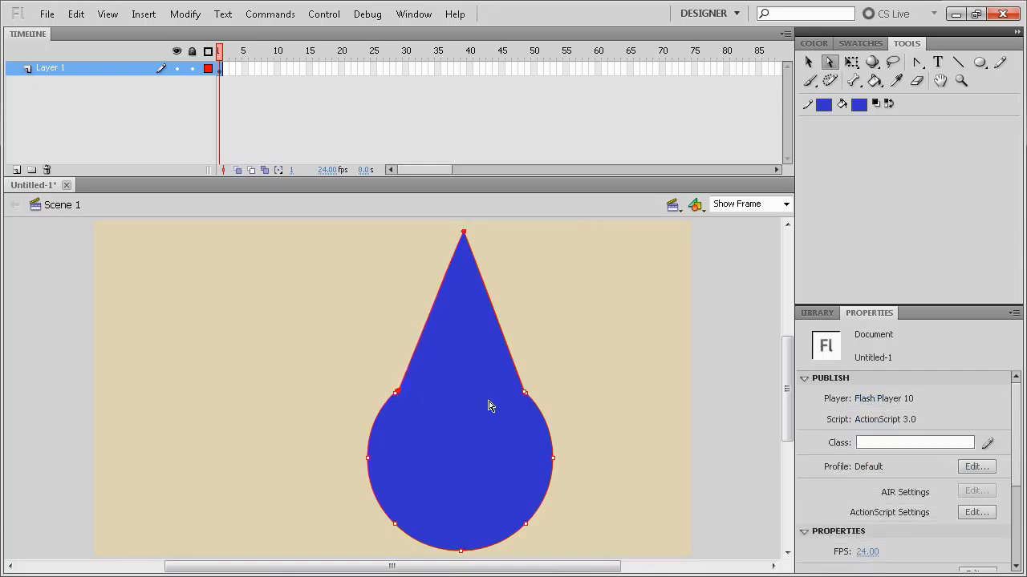
Select the whole drop shape and check its fill and stroke settings.
click(577, 362)
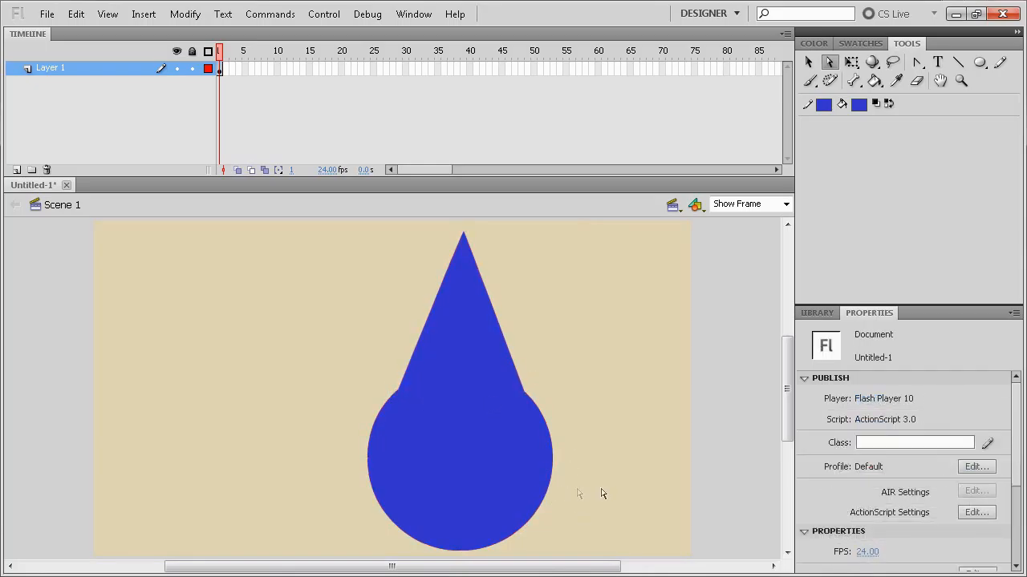
key(ctrl+a)
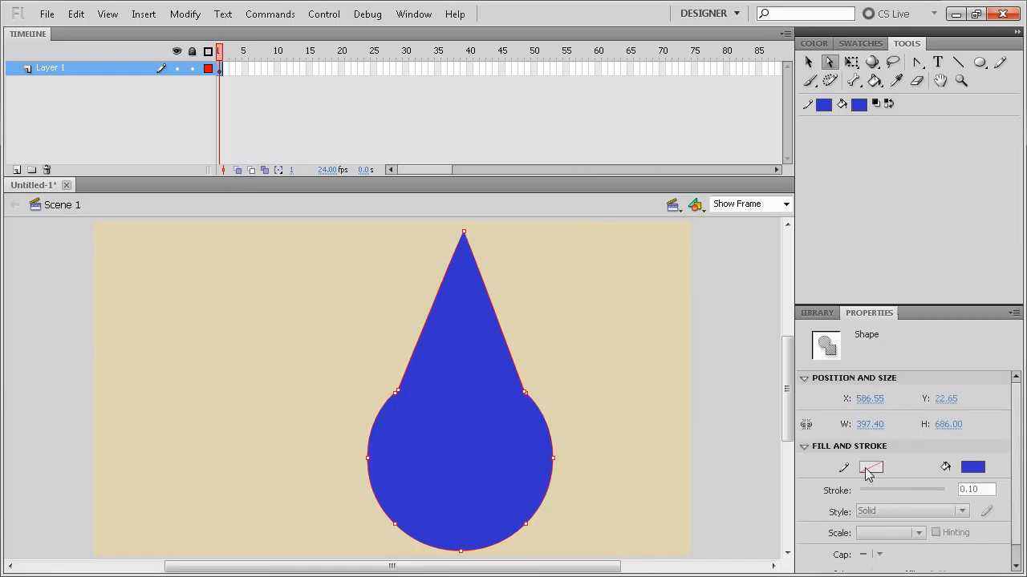
click(624, 332)
key(ctrl+a)
Add a new layer above the drop's layer and rename the drop's layer "BLUE DUED".
click(16, 169)
double_click(64, 69)
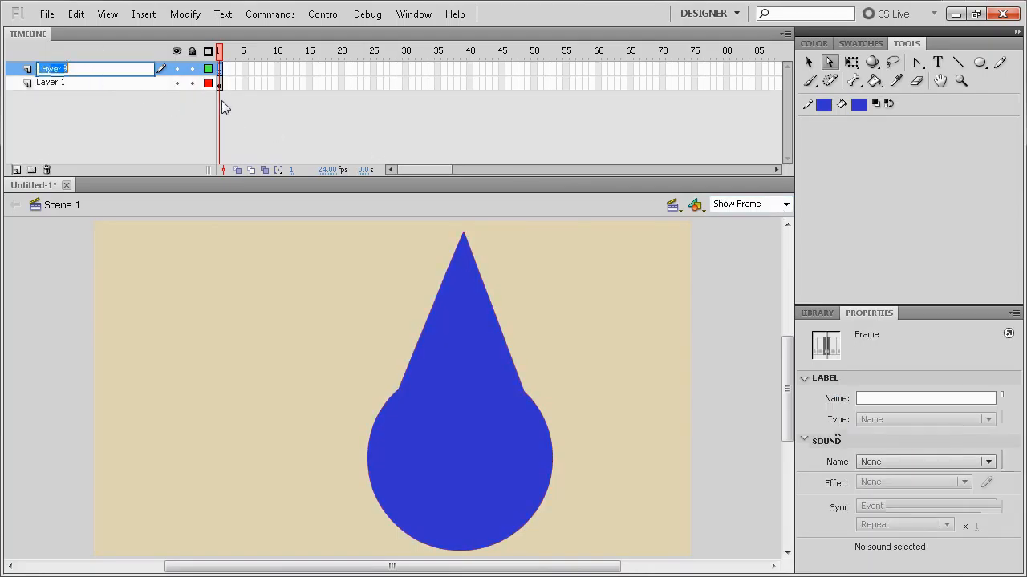
click(73, 85)
double_click(90, 84)
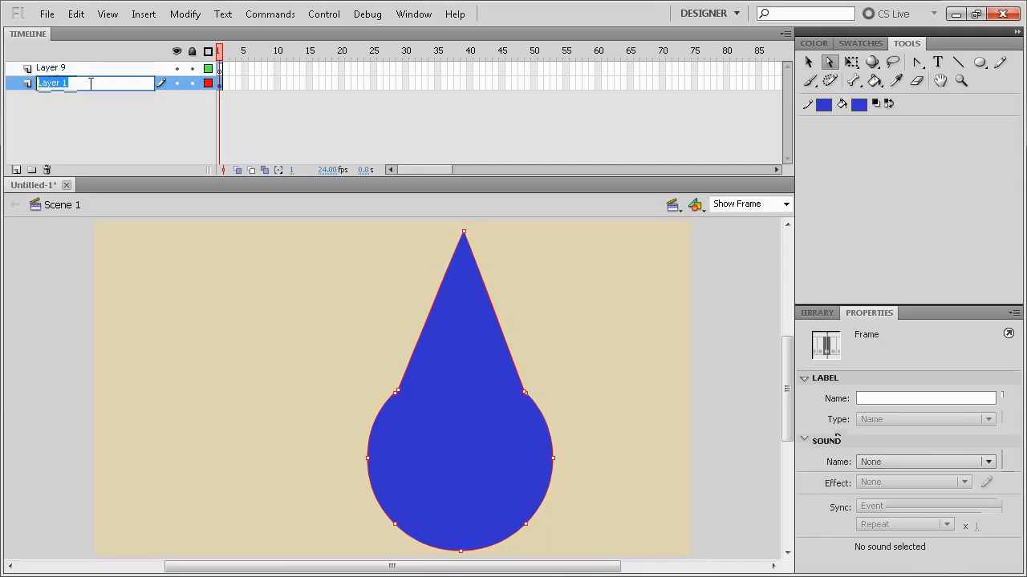
text(BLUE DUED)
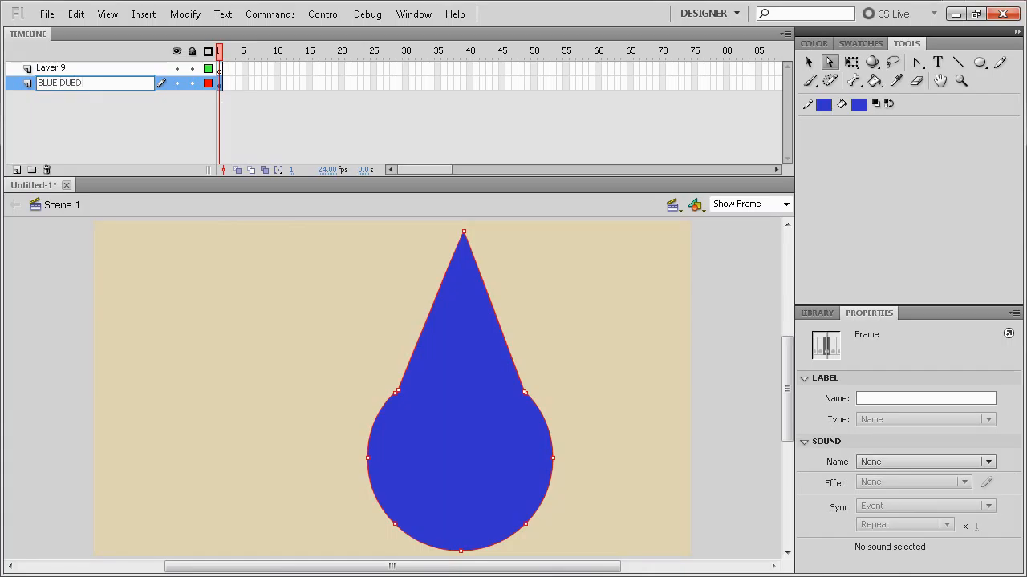
key(Return)
Rename the empty upper layer "outline".
double_click(68, 68)
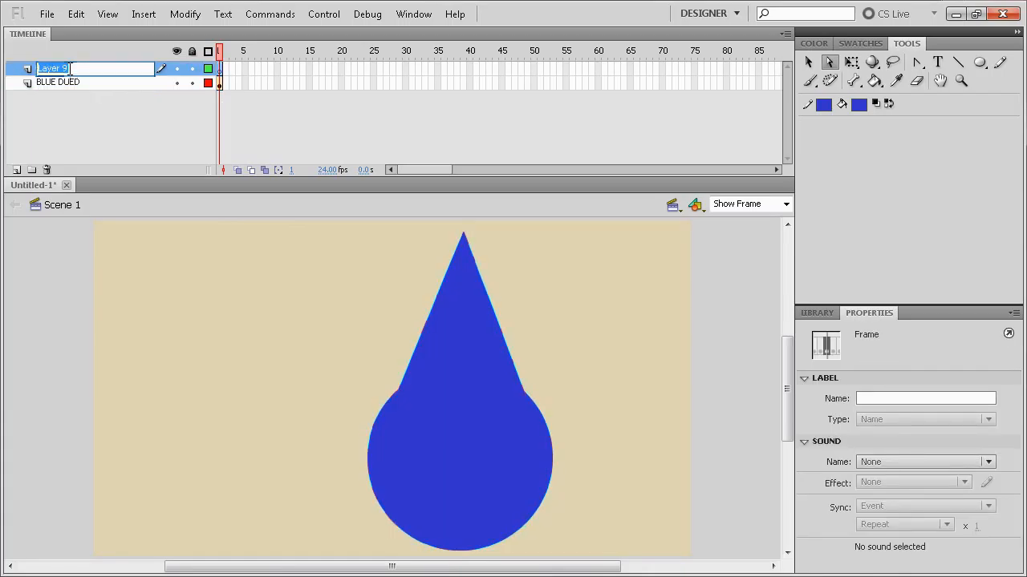
text(outline)
key(Return)
Draw six overlapping dark red lines with a 20 stroke around the drop on the outline layer, crossing at the corners.
click(959, 64)
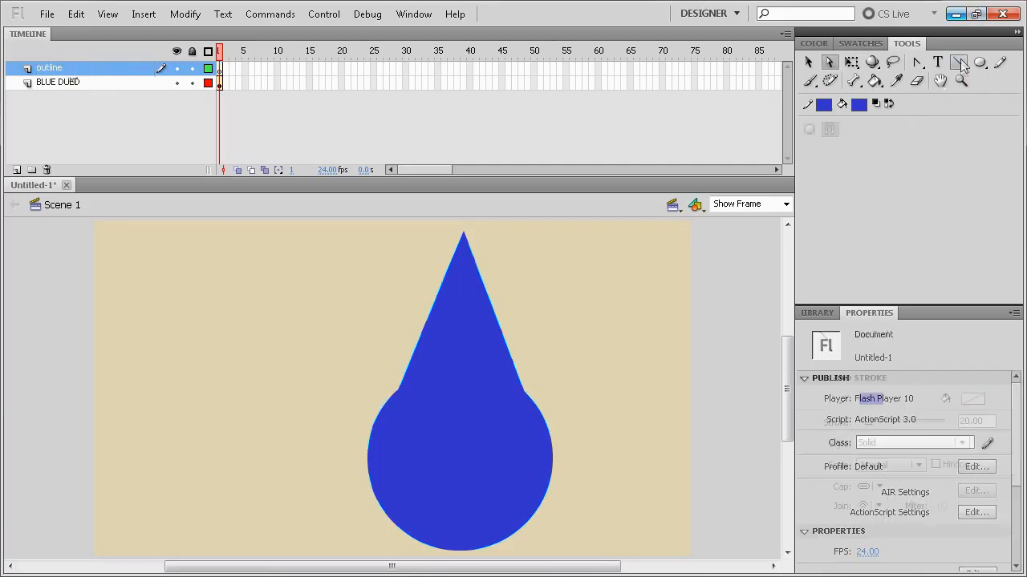
click(882, 399)
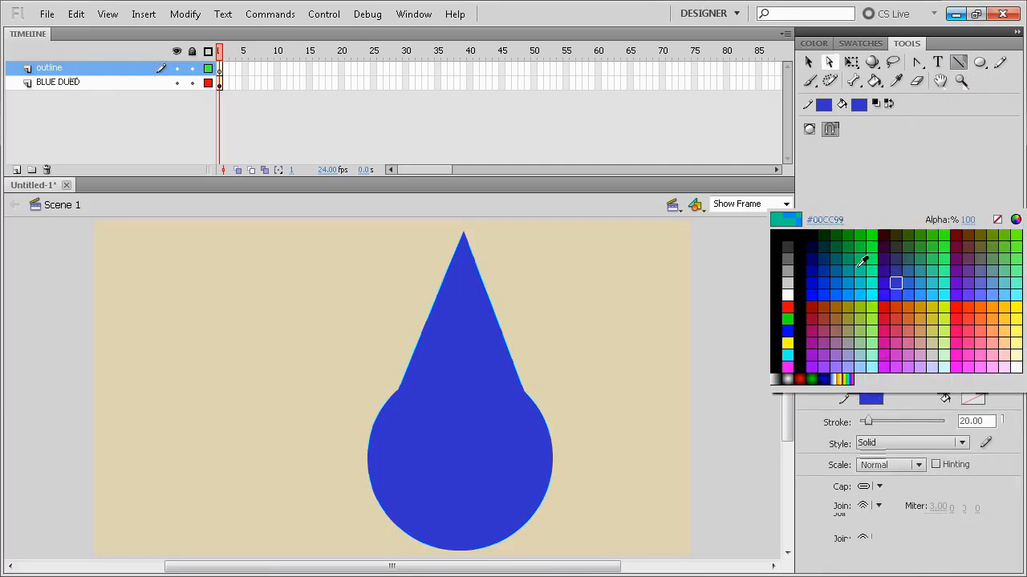
click(818, 309)
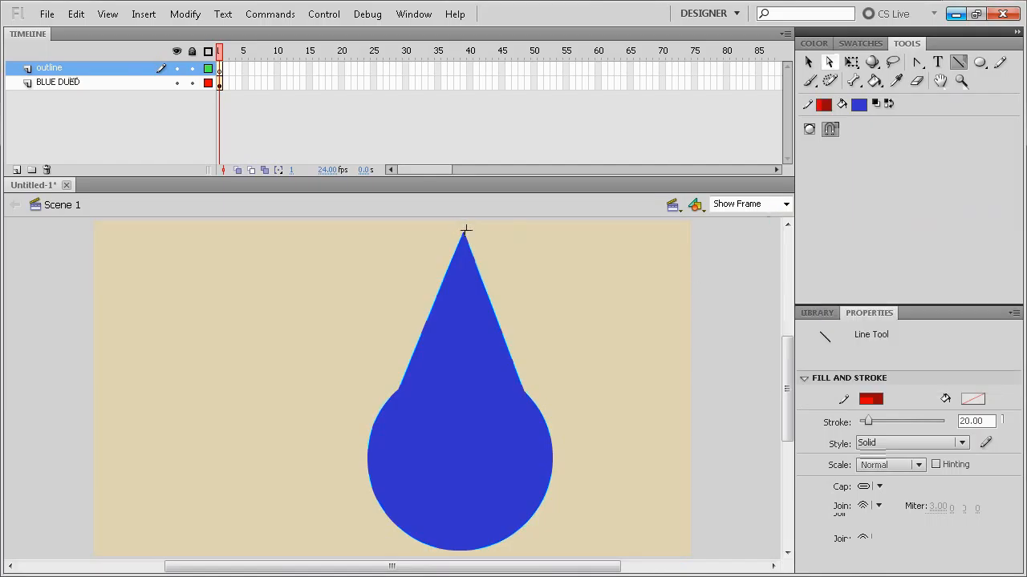
drag(531, 423, 530, 410)
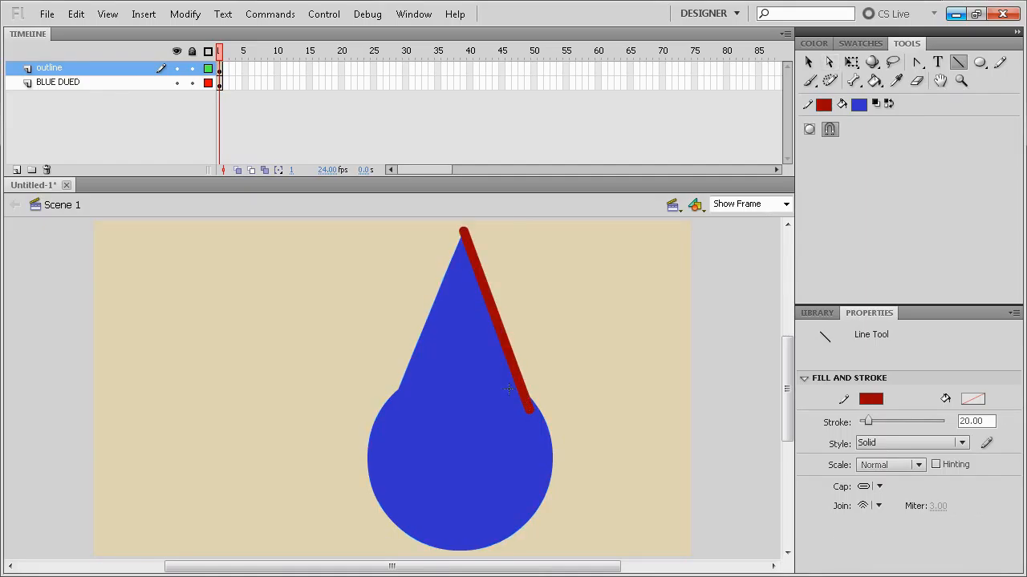
drag(579, 475, 579, 505)
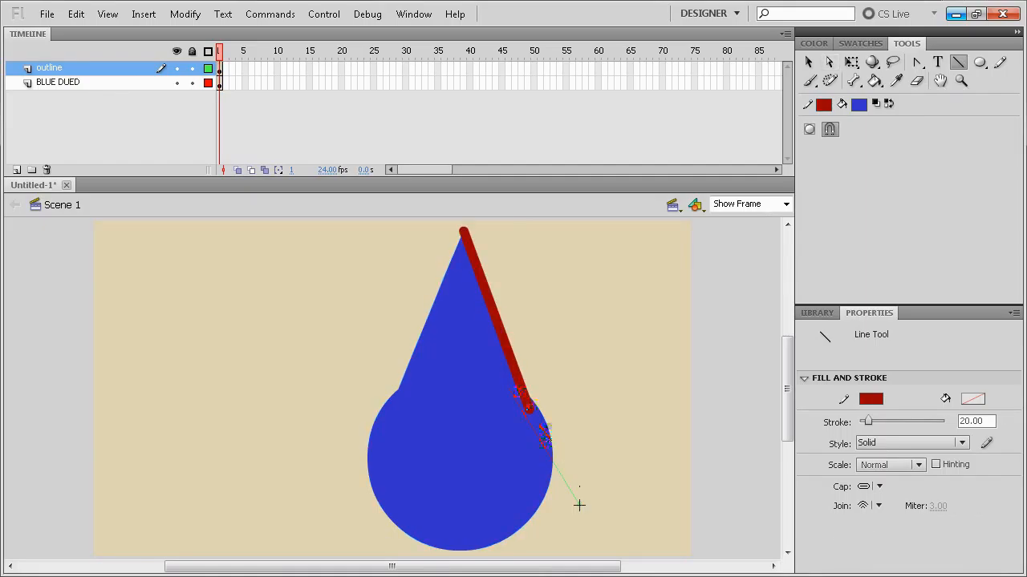
mouse_move(594, 421)
mouse_down()
mouse_move(601, 437)
mouse_move(543, 552)
mouse_move(455, 558)
mouse_up()
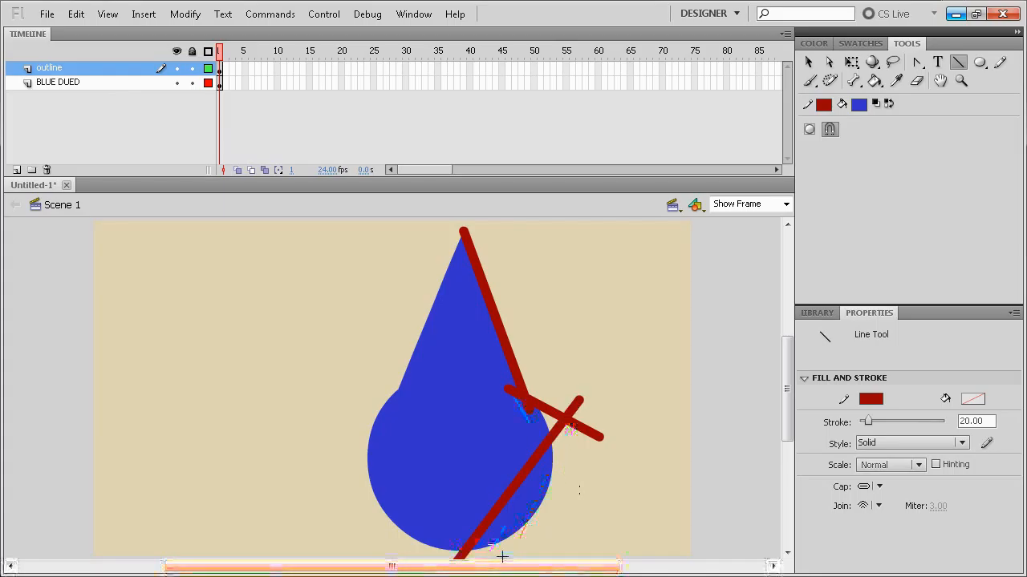
drag(329, 466, 328, 473)
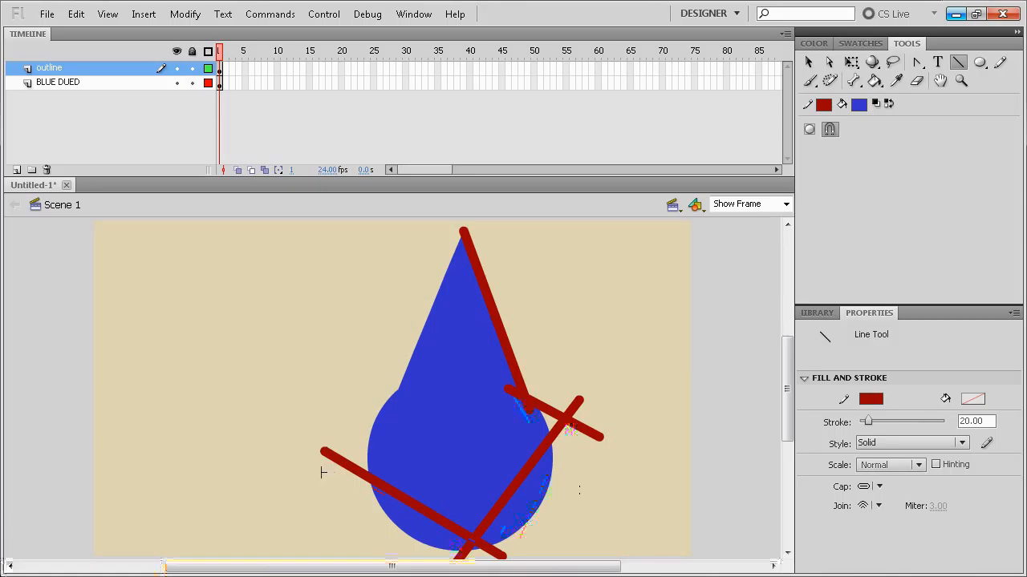
drag(430, 360, 431, 359)
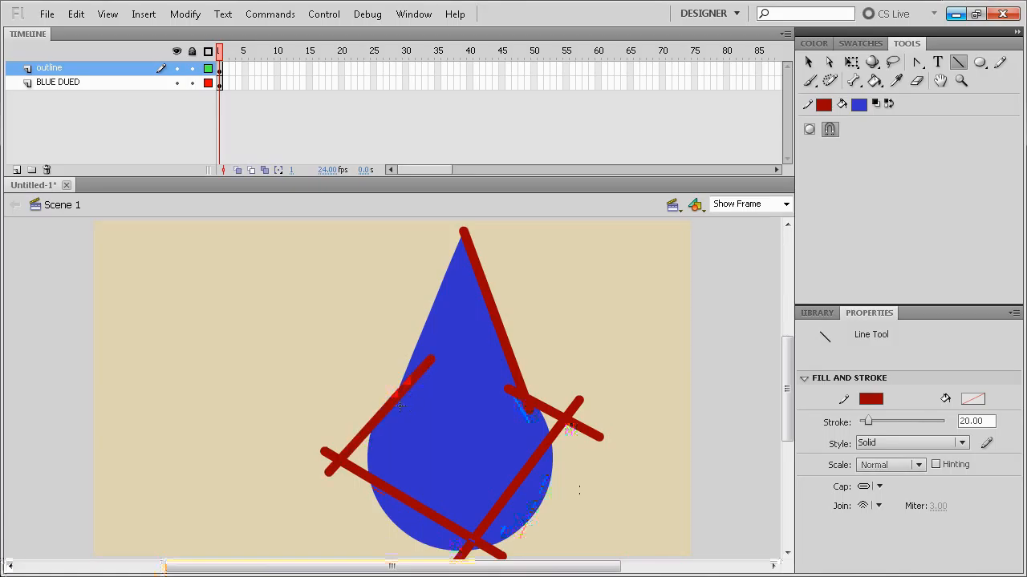
drag(462, 243, 476, 218)
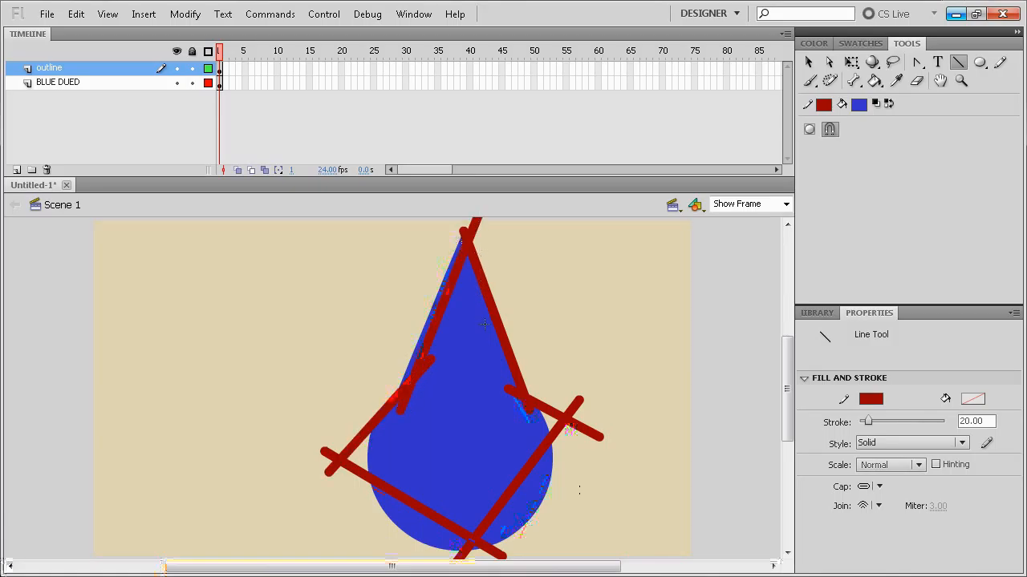
Lock the BLUE DUED layer to protect the drop's fill.
click(786, 203)
click(753, 215)
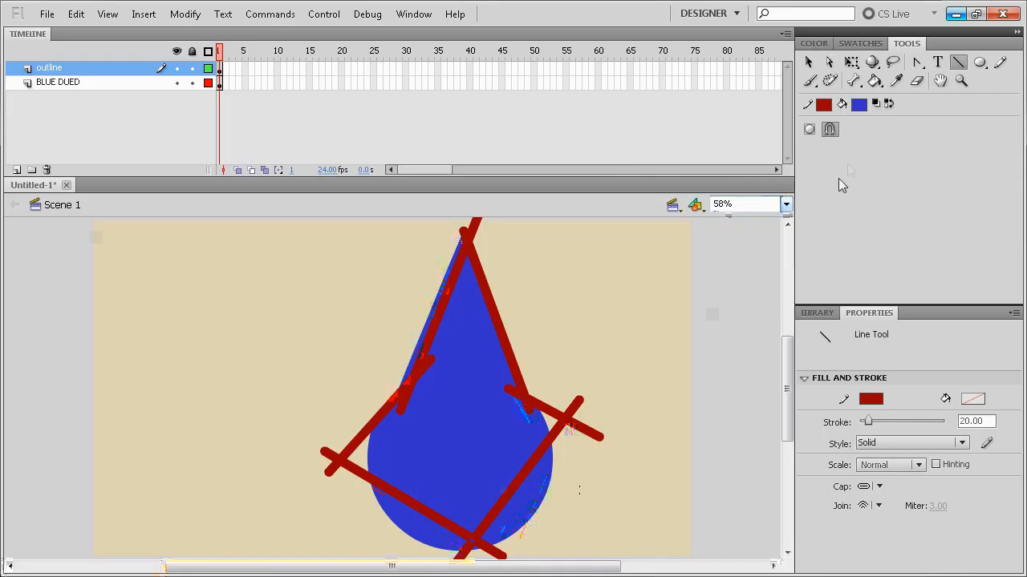
click(830, 62)
drag(561, 348, 592, 383)
click(593, 433)
click(612, 431)
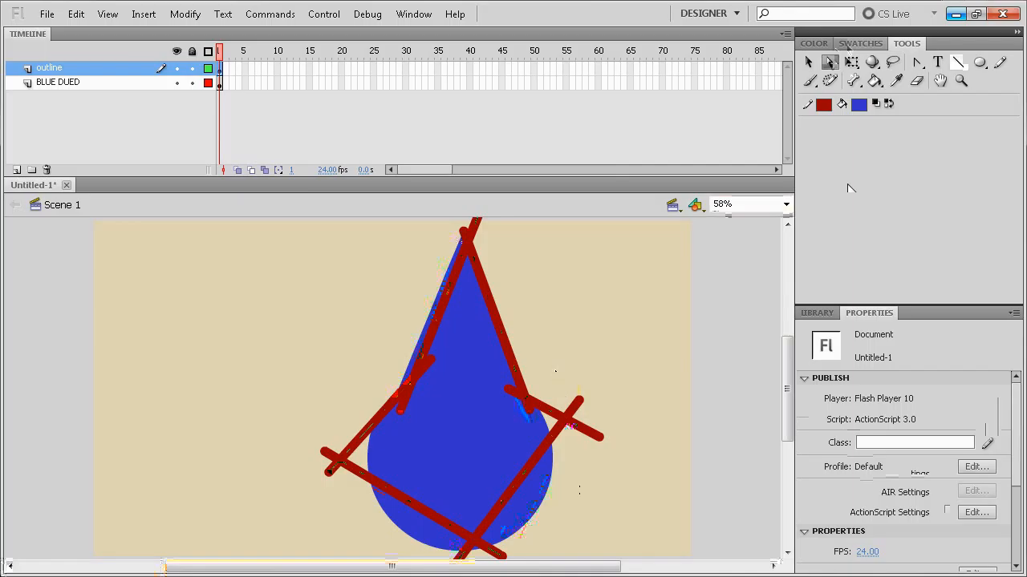
click(192, 83)
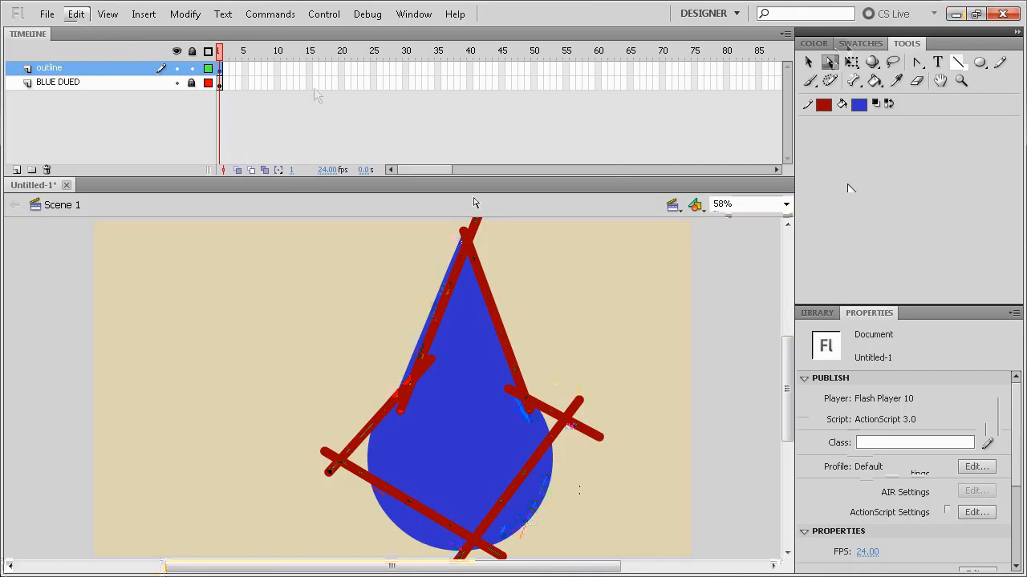
Try to draw a line on the locked BLUE DUED layer and decline unlocking it.
click(77, 82)
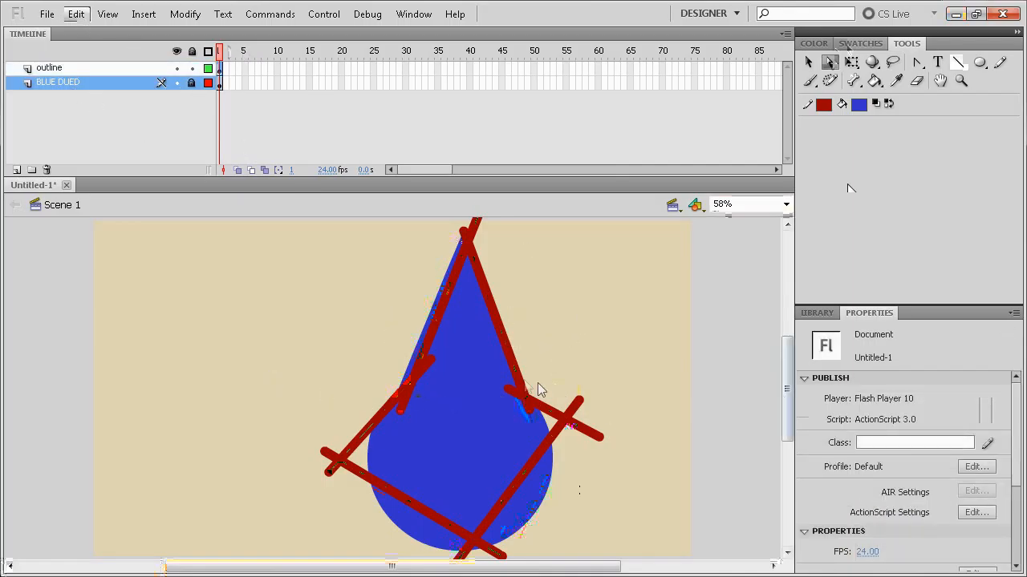
click(958, 62)
click(339, 399)
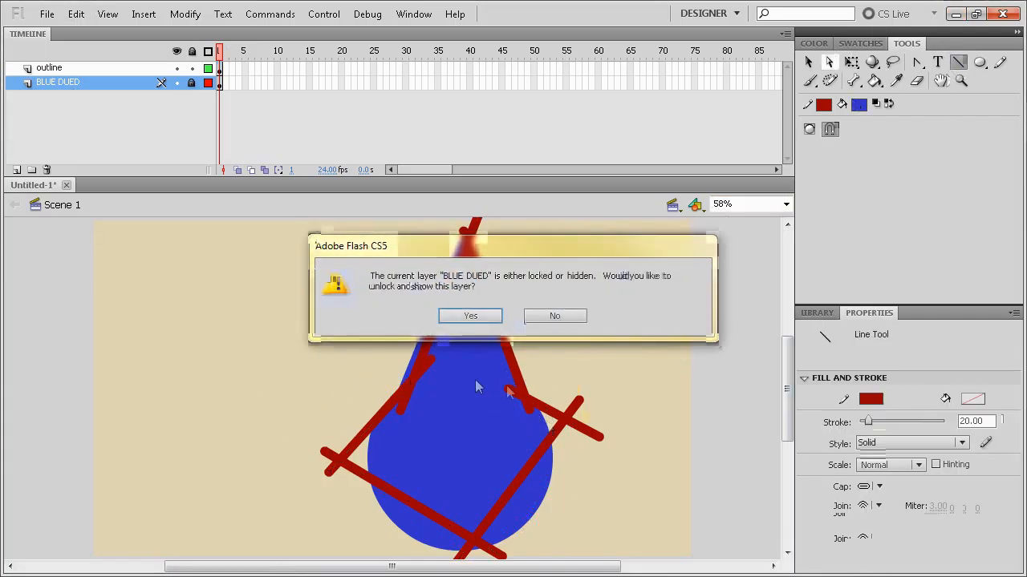
click(579, 316)
Draw a short test line beside the drop on the outline layer and undo it.
click(97, 71)
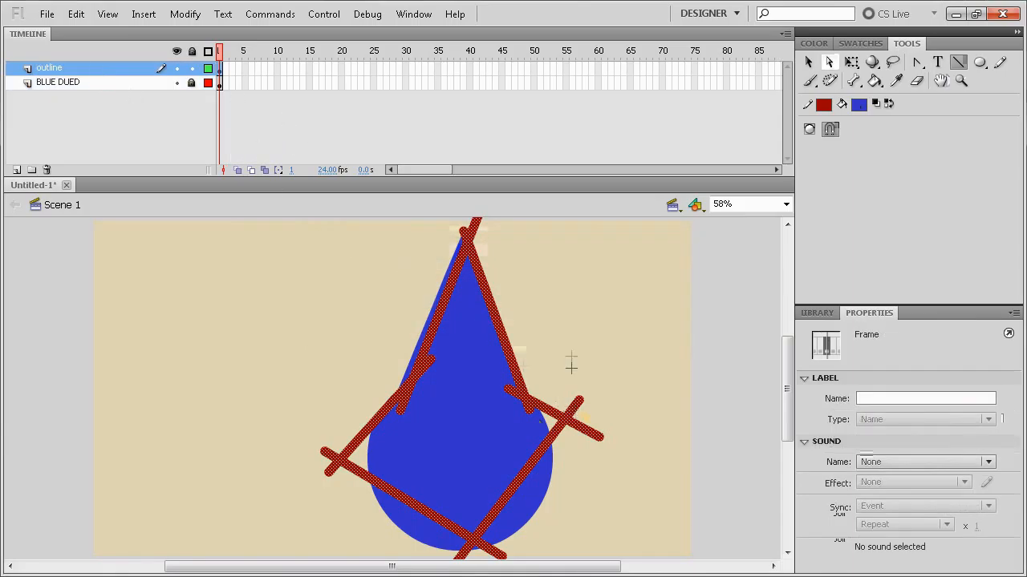
drag(565, 361, 582, 363)
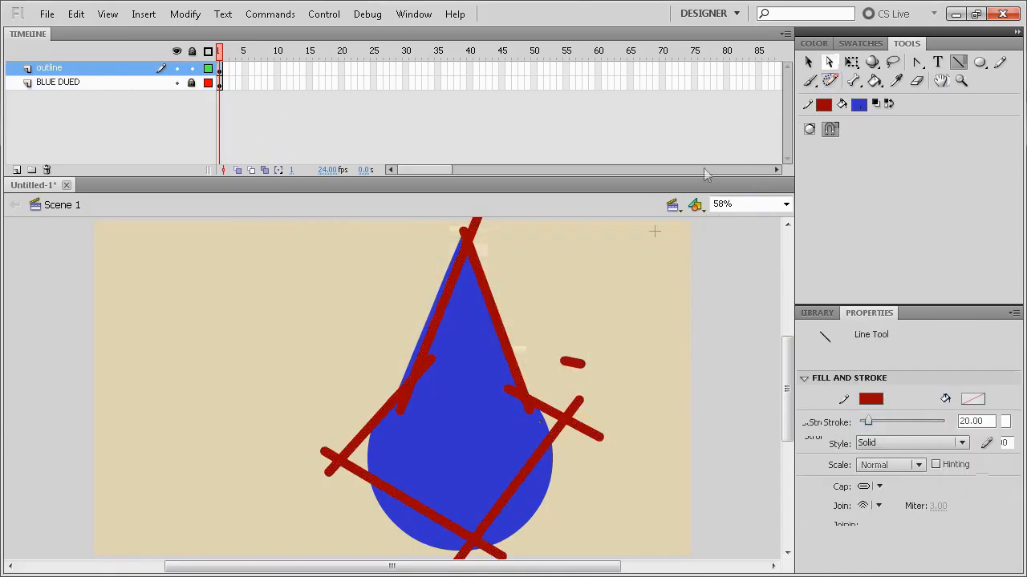
key(ctrl+z)
Delete the overhanging line ends at the outline's right corner, right cone junction and tip.
click(827, 61)
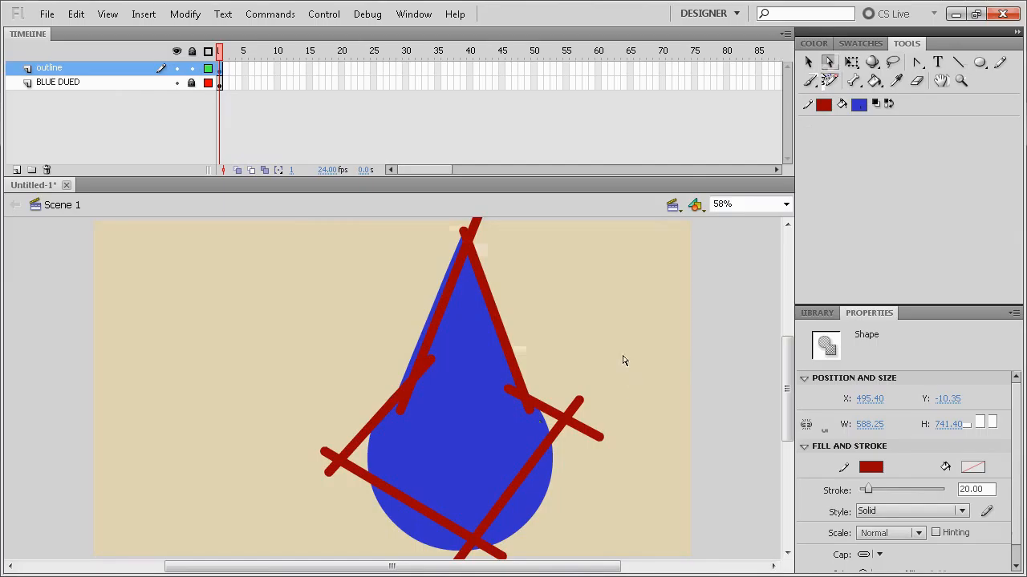
click(600, 440)
key(Delete)
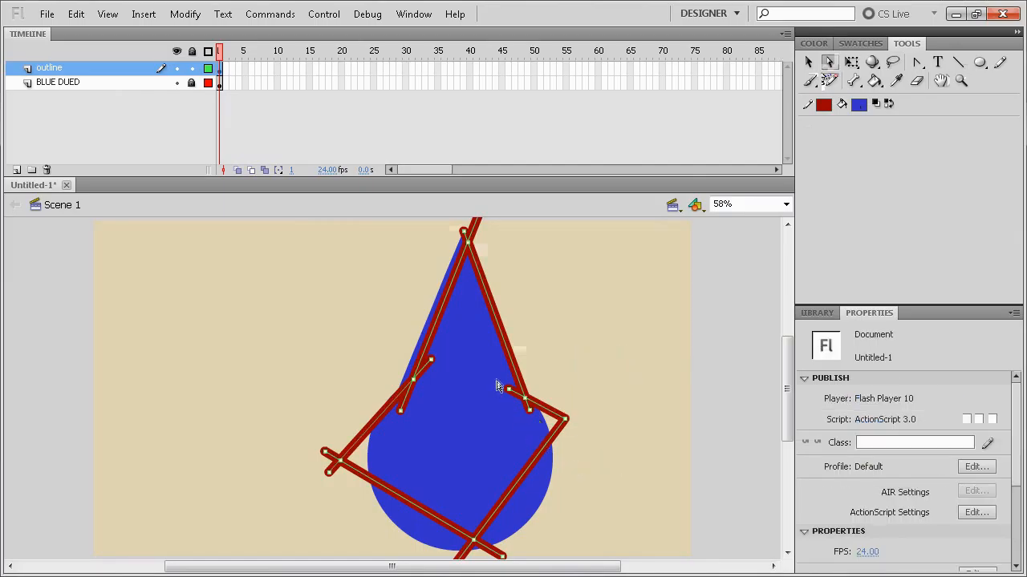
click(506, 425)
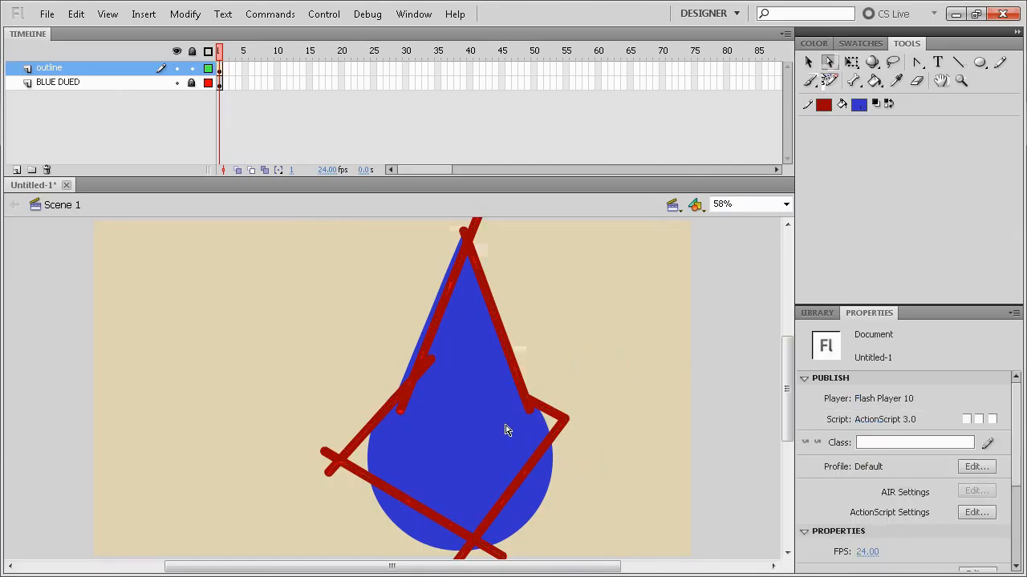
click(548, 419)
scroll(505, 340, up, 3)
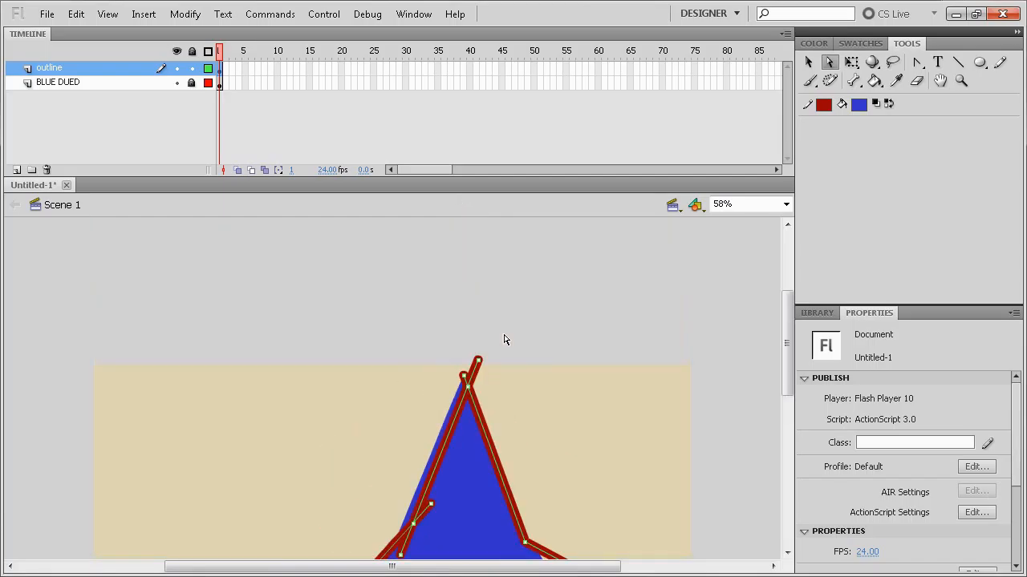
key(Delete)
Delete the overhanging line ends at the outline's left cone junction, left corner and bottom corner.
scroll(481, 381, down, 5)
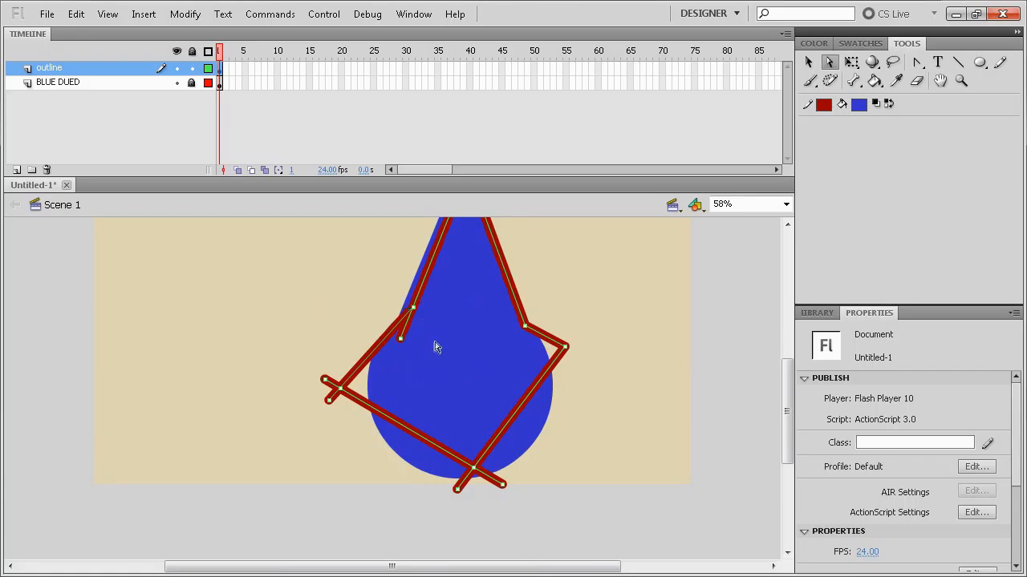
key(Delete)
key(ctrl+z)
drag(429, 369, 372, 320)
key(Delete)
drag(295, 359, 348, 440)
key(Delete)
key(Delete)
Nudge the outline's bottom anchor point down and left to the lowest point of the circle.
key(Down)
key(Down)
key(Down)
key(Down)
key(Down)
key(Down)
key(Down)
key(Down)
key(Down)
key(Down)
key(Down)
key(Down)
key(Down)
key(Down)
key(Down)
key(Down)
key(Down)
key(Down)
key(Left)
key(Left)
key(Left)
key(Left)
key(Left)
key(Left)
key(Left)
key(Left)
key(Left)
key(Left)
key(Left)
key(Left)
key(Left)
key(Left)
key(Left)
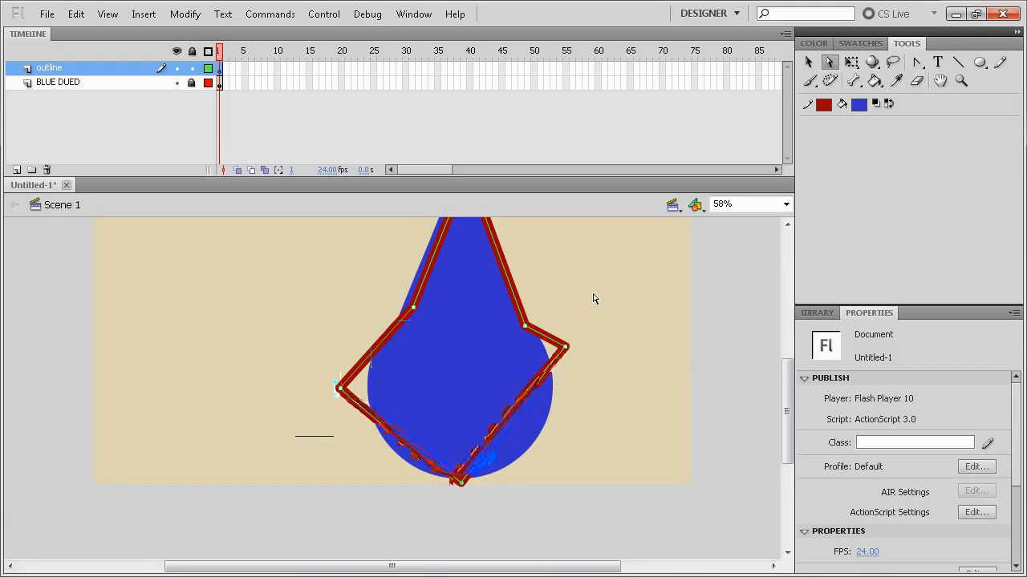
Nudge the outline's right corner anchor point down and inward onto the circle's right edge.
drag(595, 299, 564, 390)
key(Down)
key(Down)
key(Down)
key(Down)
key(Down)
key(Down)
key(Down)
key(Down)
key(Down)
key(Down)
key(Down)
key(Down)
key(Down)
key(Down)
key(Down)
key(Down)
key(Down)
key(Down)
key(Down)
key(Down)
key(Left)
key(Left)
key(Left)
key(Left)
key(Left)
key(Left)
key(Left)
key(Left)
key(Left)
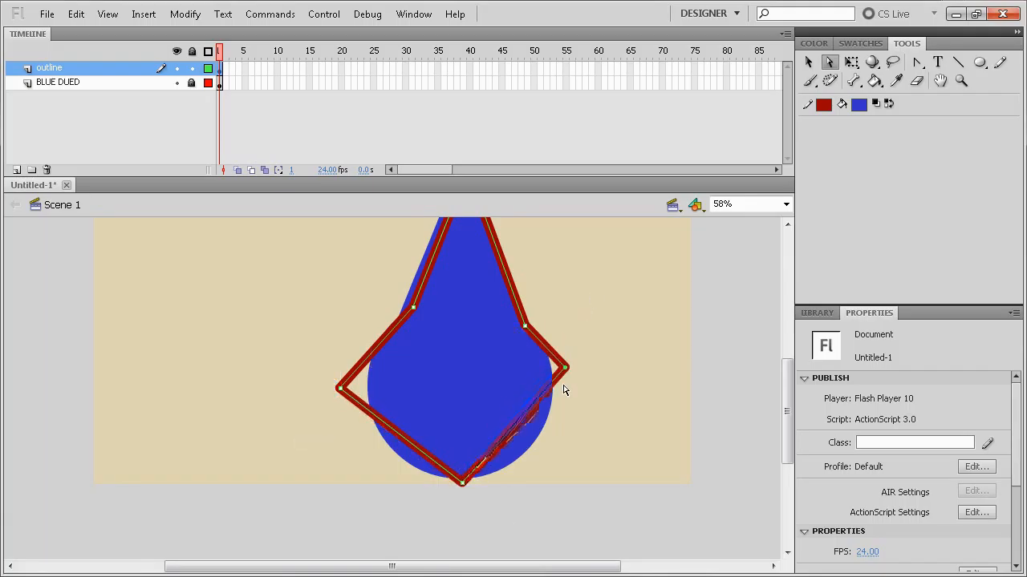
key(Down)
key(Down)
key(Down)
key(Down)
key(Down)
key(Down)
key(Down)
key(Down)
key(Down)
key(Down)
key(Right)
key(Right)
key(Right)
key(Right)
key(Right)
key(Right)
key(Right)
key(Right)
key(Right)
key(Right)
key(Left)
key(Left)
key(Left)
key(Left)
key(Left)
key(Left)
key(Left)
key(Left)
key(Left)
key(Left)
key(Left)
key(Left)
key(Left)
key(Left)
key(Left)
key(Left)
key(Left)
key(Left)
key(Left)
key(Left)
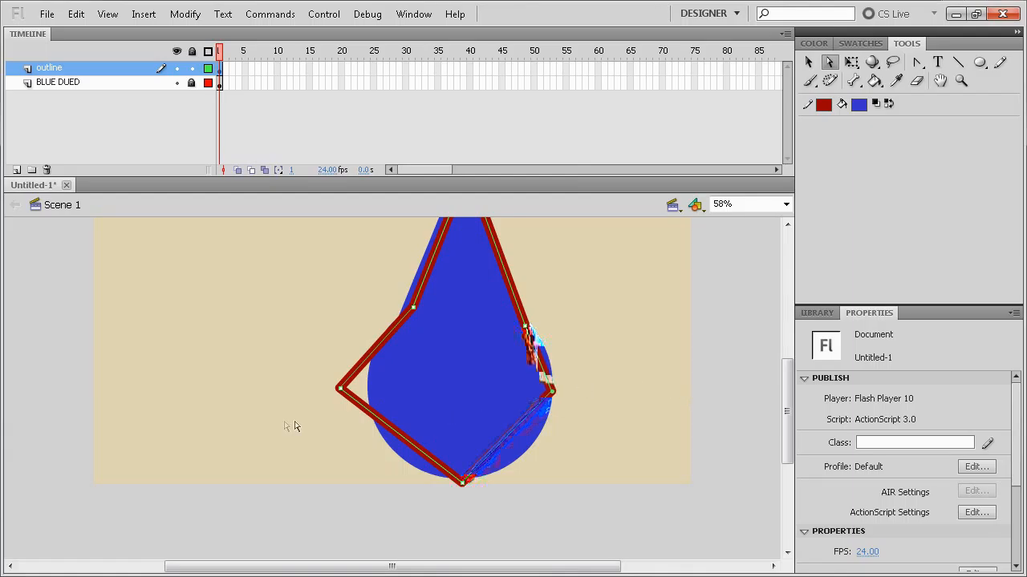
Nudge the outline's left corner anchor point right and slightly down onto the circle's left edge.
drag(283, 358, 399, 434)
key(Right)
key(Right)
key(Right)
key(Right)
key(Right)
key(Right)
key(Right)
key(Right)
key(Right)
key(Right)
key(Right)
key(Right)
key(Right)
key(Right)
key(Right)
key(Right)
key(Right)
key(Right)
key(Right)
key(Right)
key(Right)
key(Down)
key(Down)
key(Down)
key(Down)
key(Down)
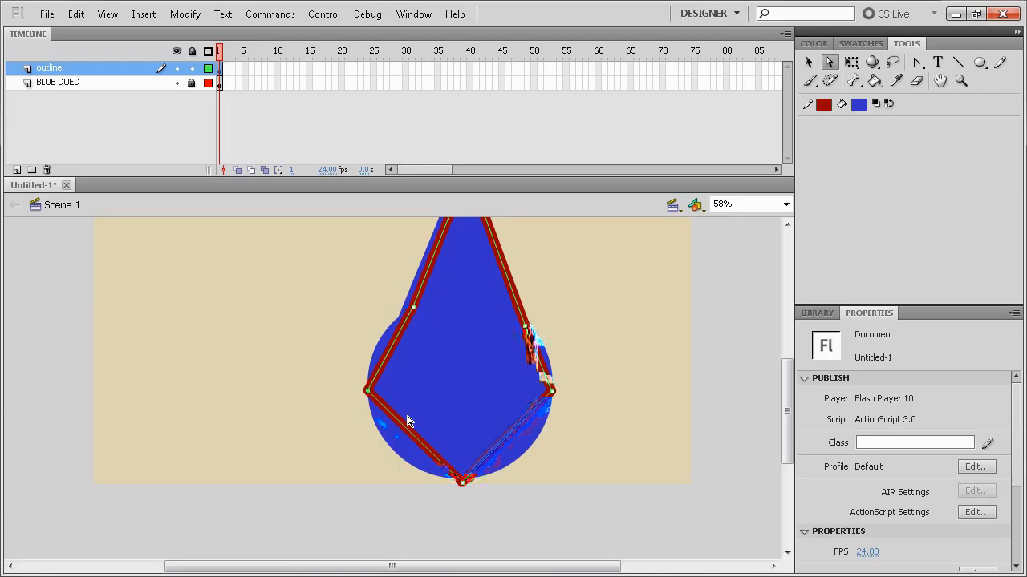
Nudge the outline's left cone junction anchor point left and down to where the cone meets the circle.
scroll(571, 366, up, 3)
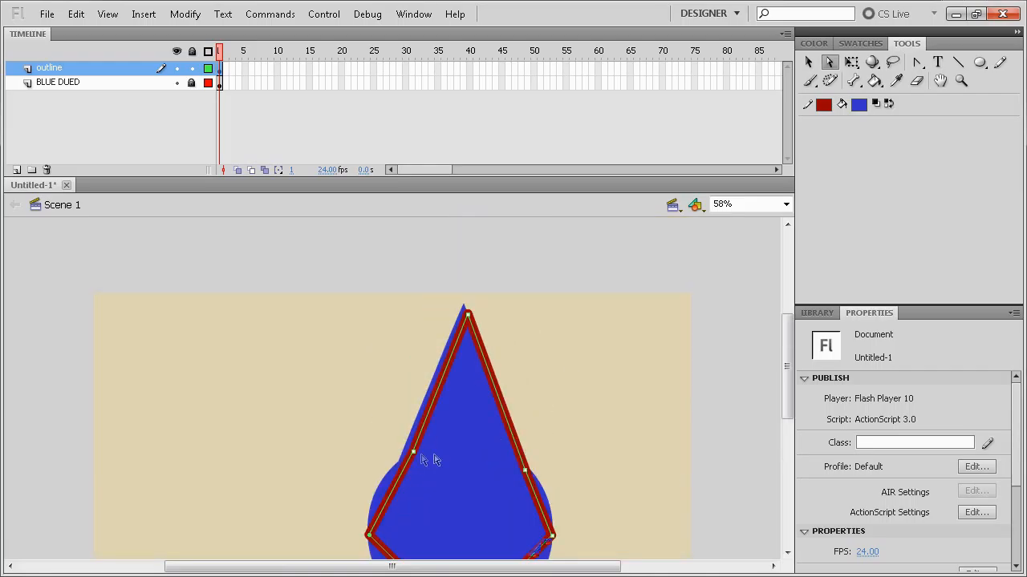
key(shift+Left)
key(shift+Left)
key(shift+Left)
key(shift+Left)
key(shift+Down)
key(shift+Right)
key(shift+Down)
key(Right)
key(Right)
key(Right)
key(Right)
key(Right)
key(Right)
key(Right)
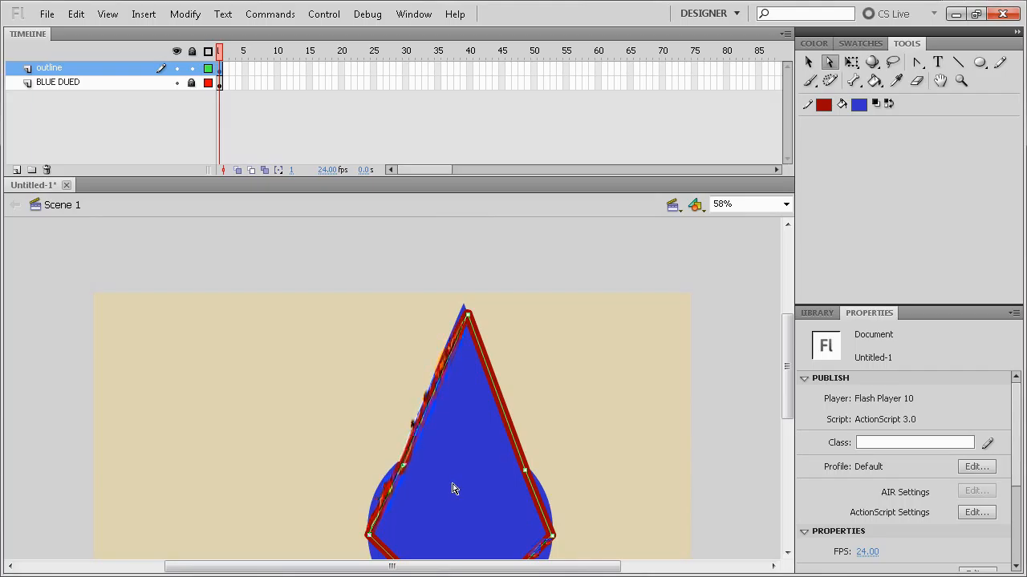
key(Left)
key(Left)
key(Left)
key(Left)
key(Left)
key(Left)
key(Left)
key(Left)
key(Up)
key(Up)
key(Up)
key(Up)
key(Up)
key(Up)
key(Up)
Nudge the outline's top anchor point up and left onto the tip of the blue cone.
drag(439, 293, 507, 329)
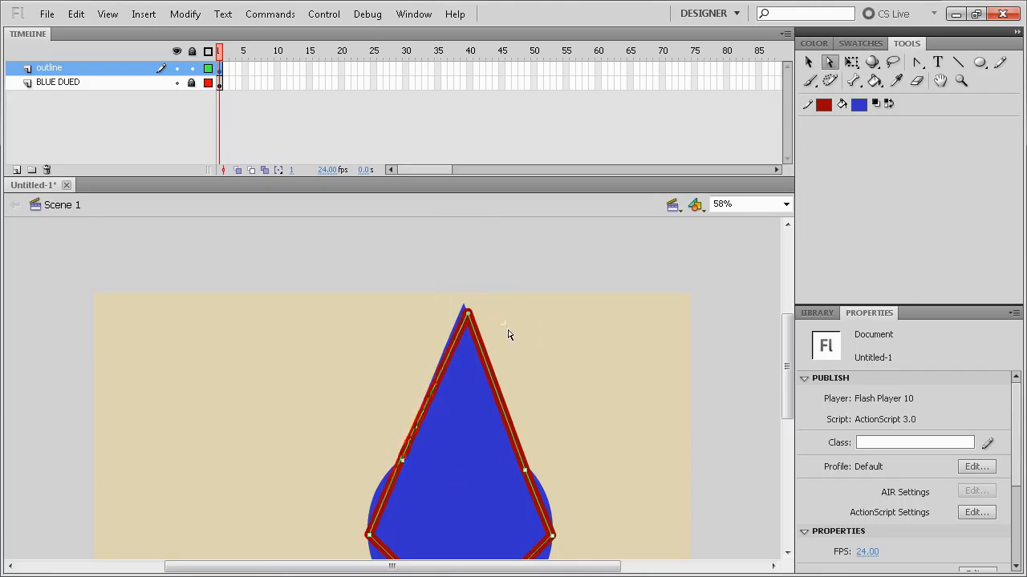
key(shift+Up)
key(shift+Up)
key(Left)
key(Left)
key(Left)
key(Left)
key(Left)
key(Left)
key(Left)
key(Left)
key(Left)
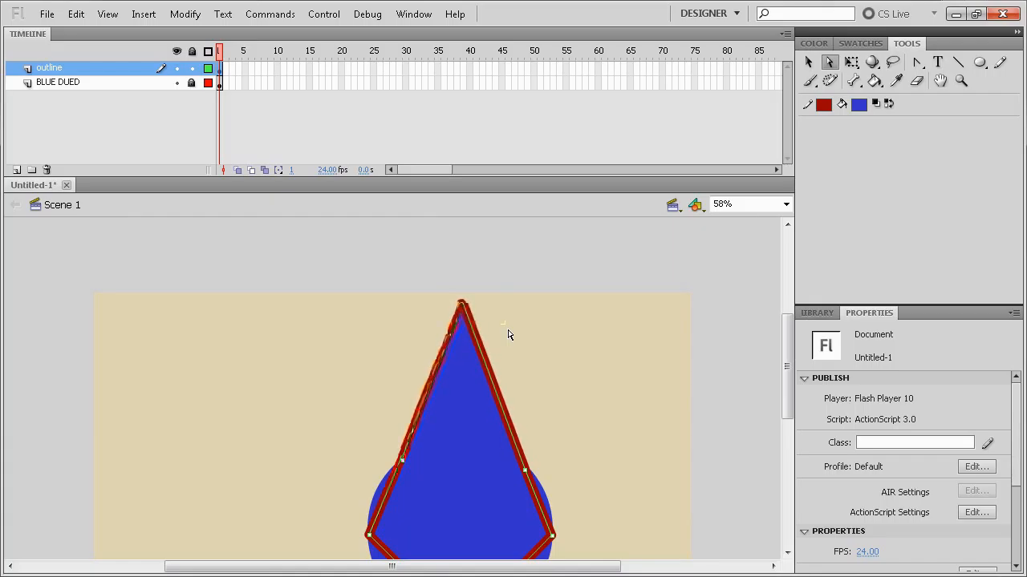
Nudge the outline's right cone junction anchor point left and up to where the cone meets the circle.
scroll(519, 348, down, 3)
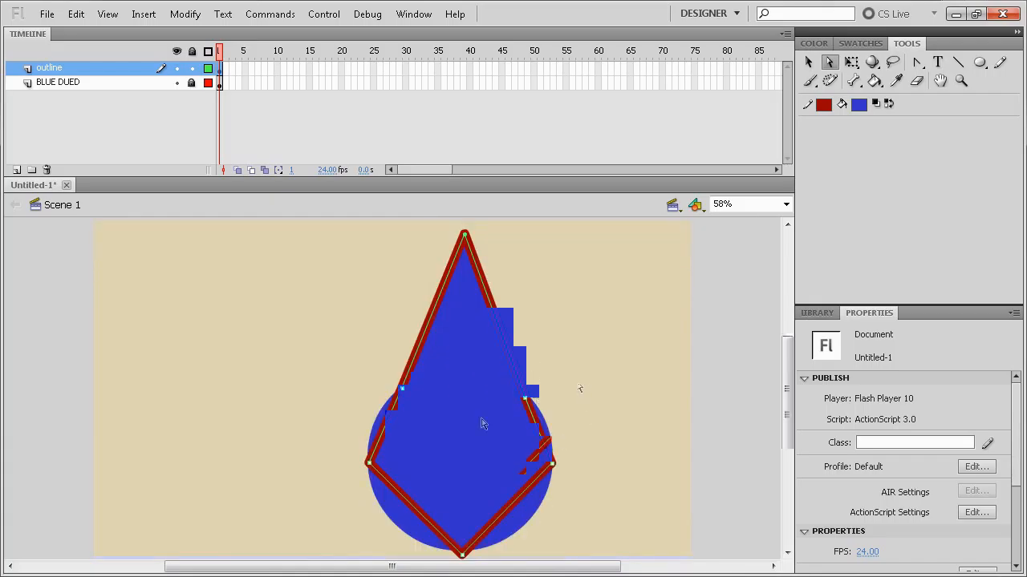
key(shift+Left)
key(shift+Up)
key(Up)
key(Up)
key(Up)
key(Up)
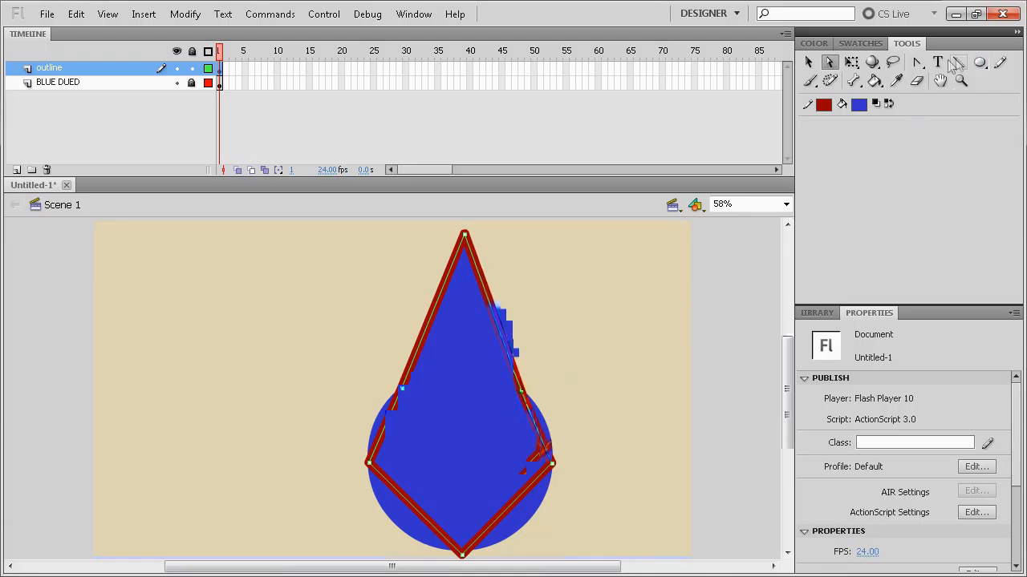
Convert the outline's bottom, right and left corner anchor points into smooth curves that follow the blue circle.
click(919, 65)
scroll(665, 349, down, 2)
scroll(665, 349, up, 1)
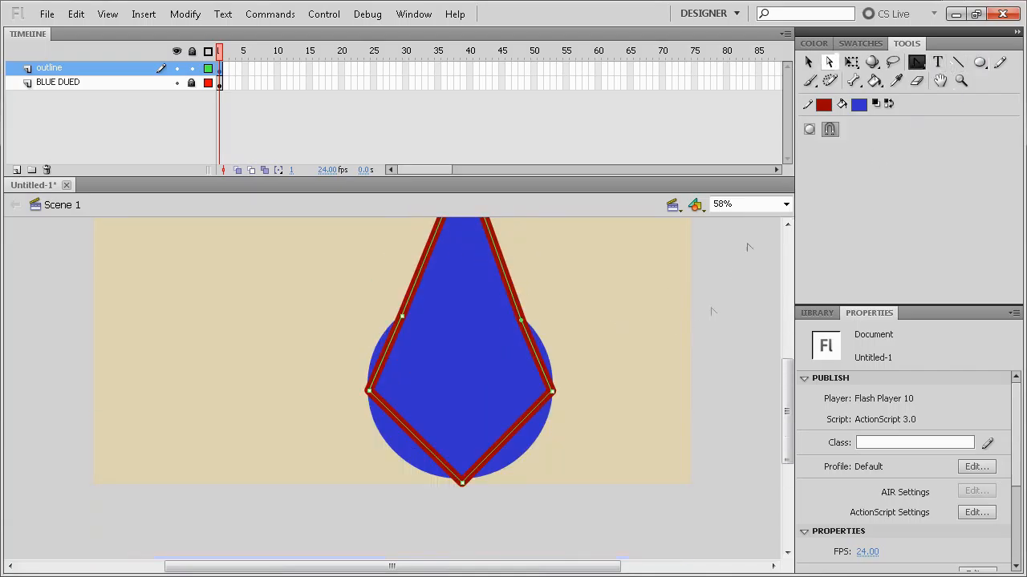
click(786, 203)
click(782, 273)
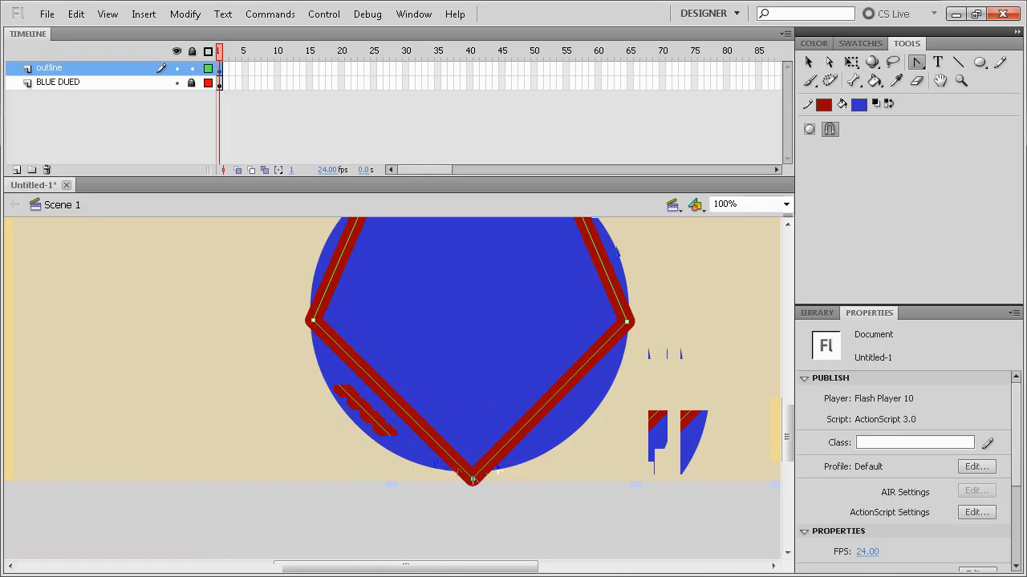
mouse_move(473, 480)
mouse_down()
mouse_move(587, 476)
mouse_move(562, 476)
mouse_move(573, 477)
mouse_up()
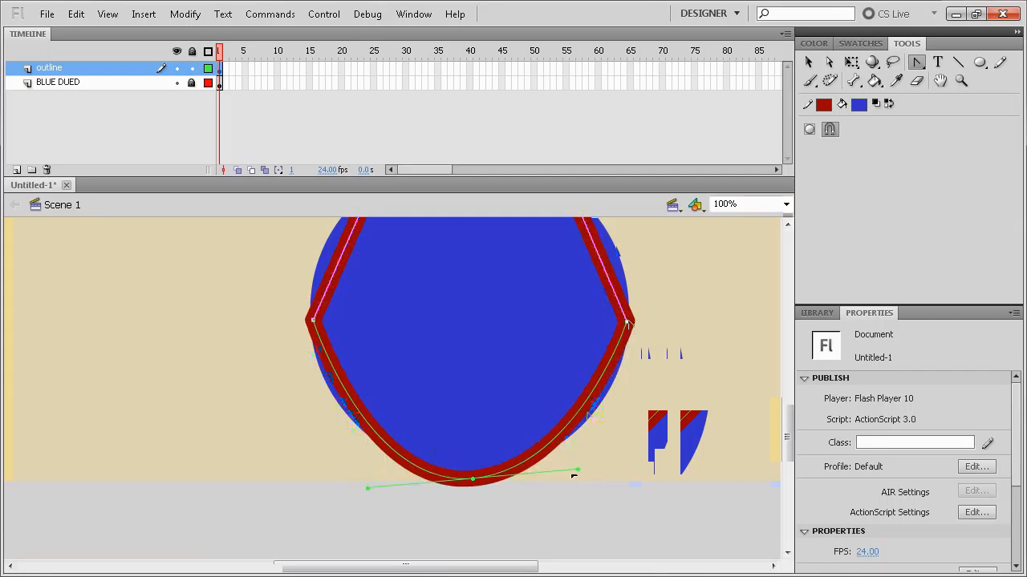
drag(627, 323, 624, 405)
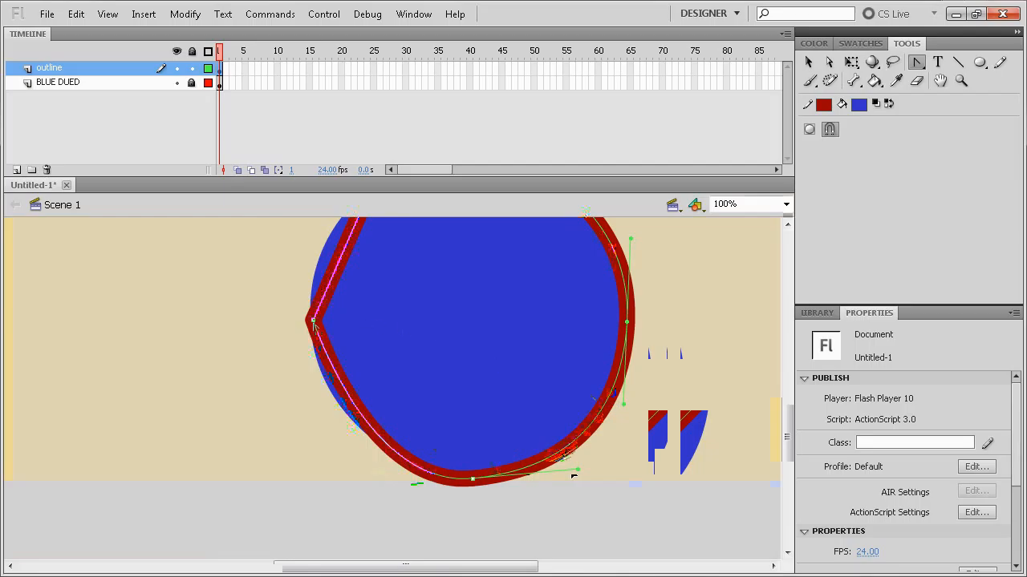
drag(313, 321, 320, 239)
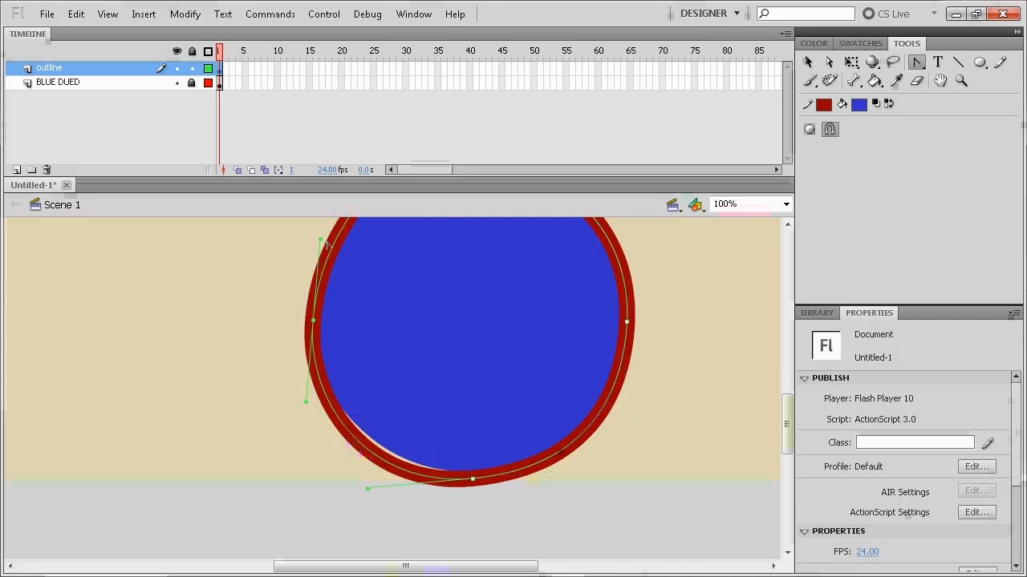
Move the outline's left anchor point up slightly and adjust the left and bottom curve handles to fit the circle.
key(Up)
key(Up)
key(Up)
key(Up)
key(Up)
key(Up)
key(Up)
key(Up)
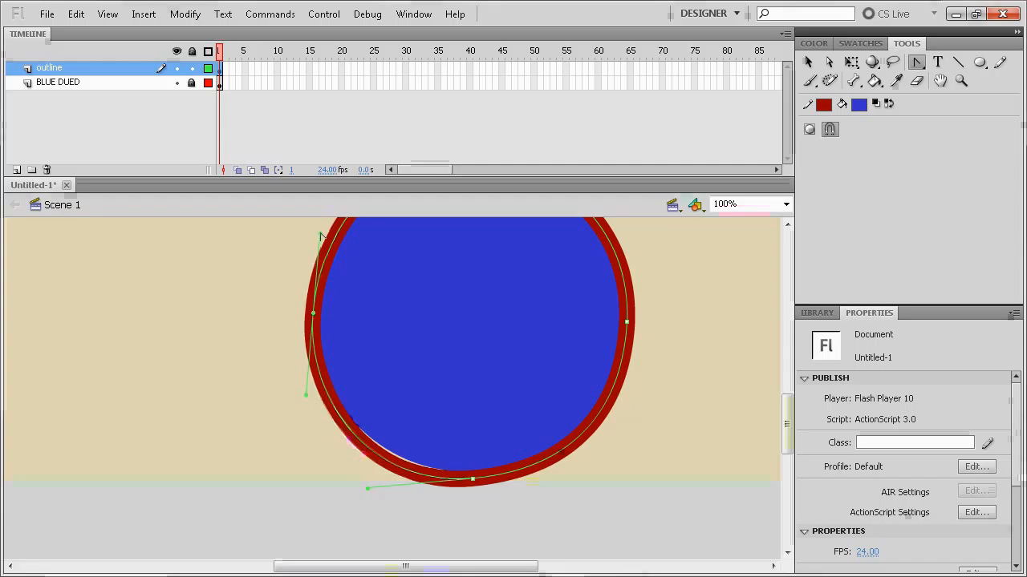
drag(320, 237, 316, 233)
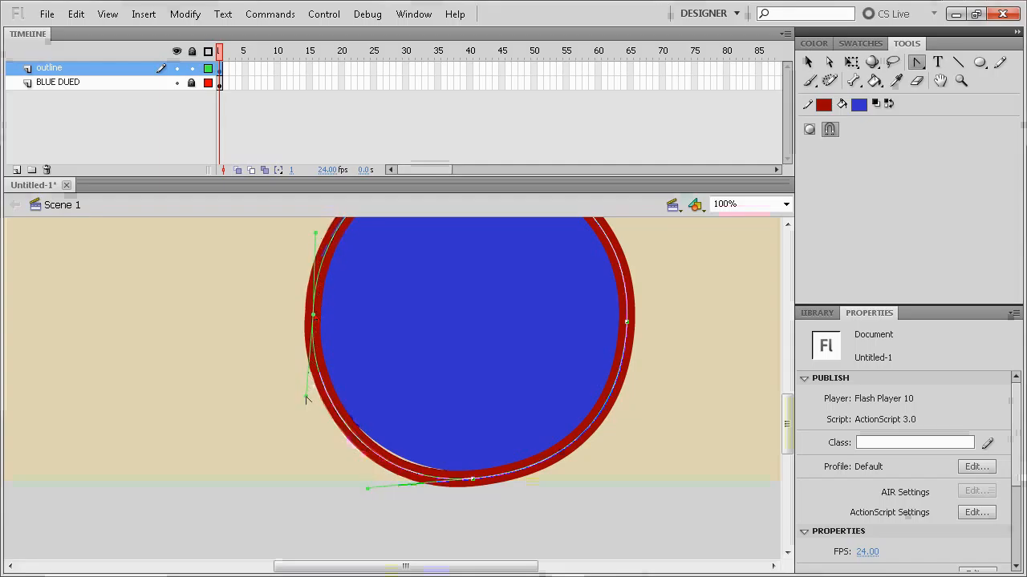
drag(305, 398, 312, 395)
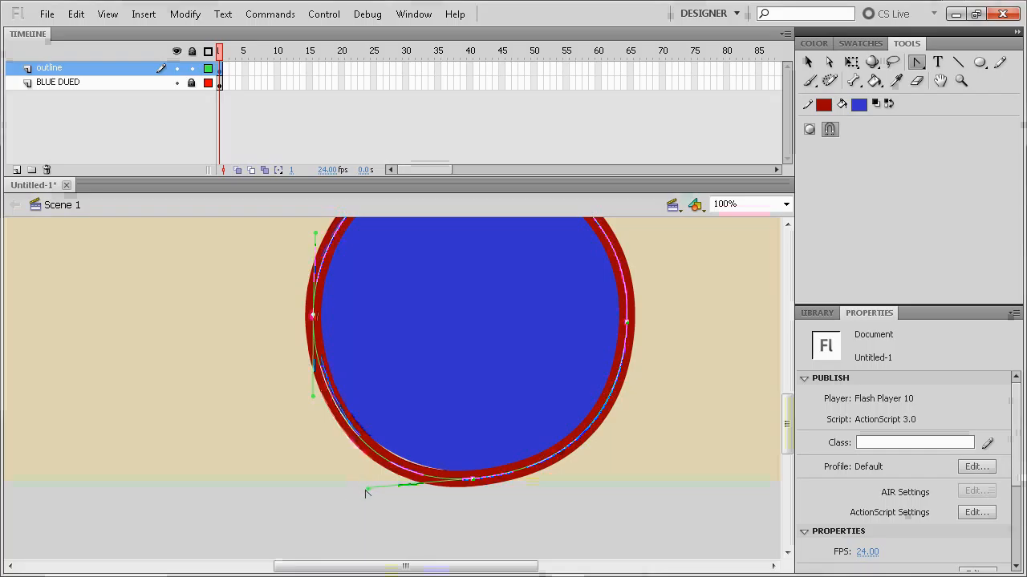
drag(369, 491, 368, 476)
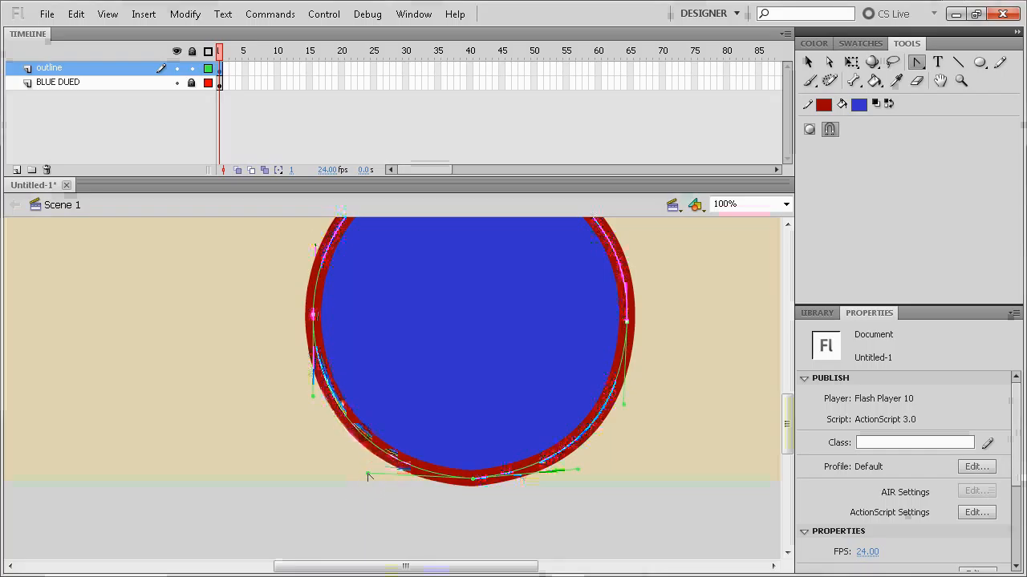
Convert the outline's lines to fills.
scroll(468, 457, up, 6)
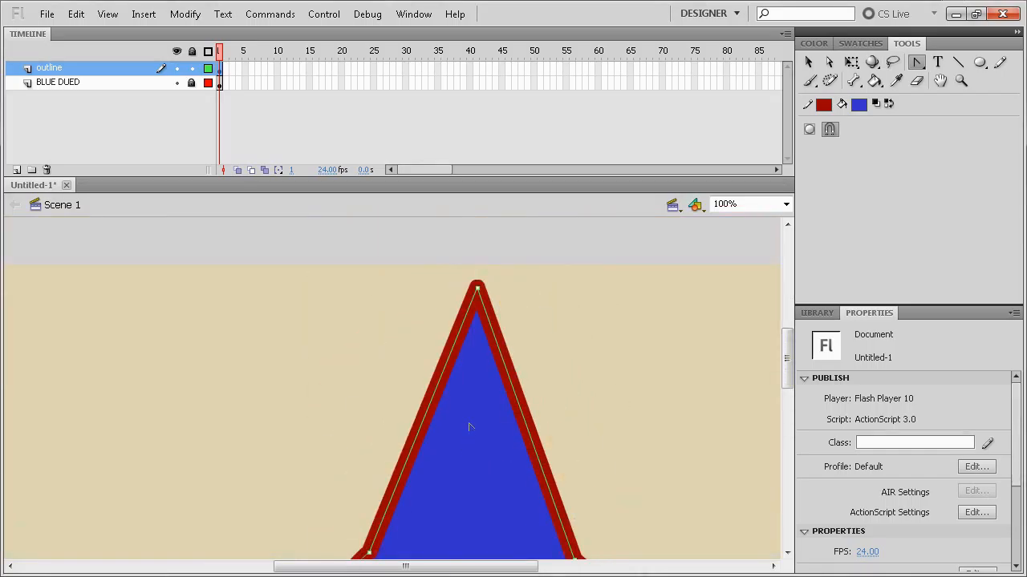
scroll(470, 426, down, 4)
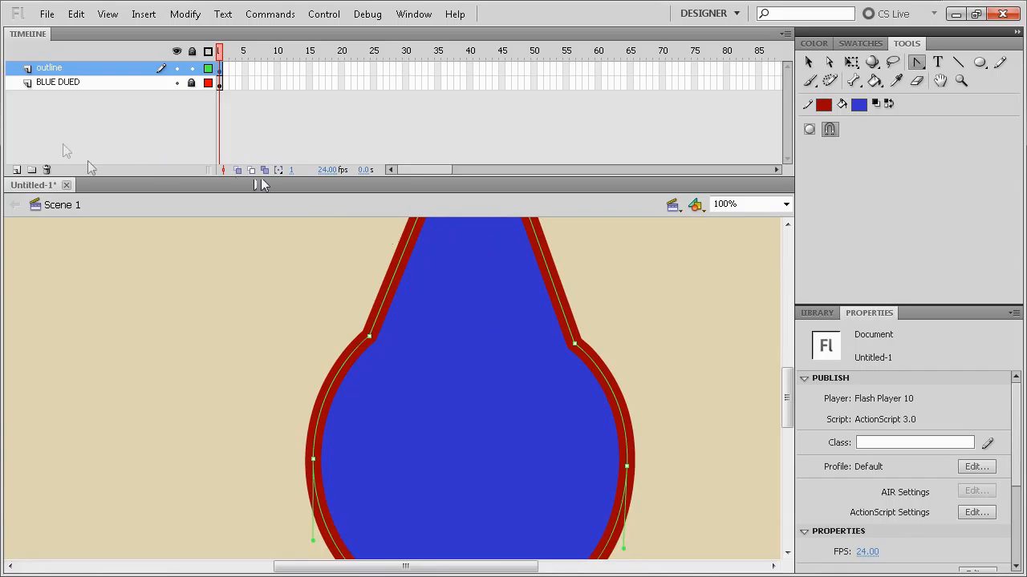
scroll(265, 257, up, 5)
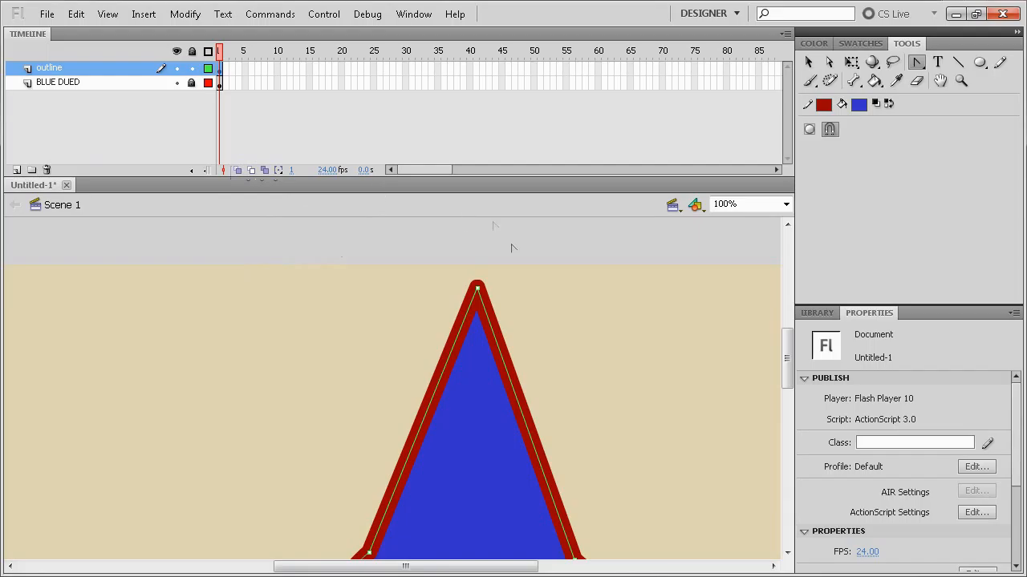
click(184, 14)
mouse_move(250, 132)
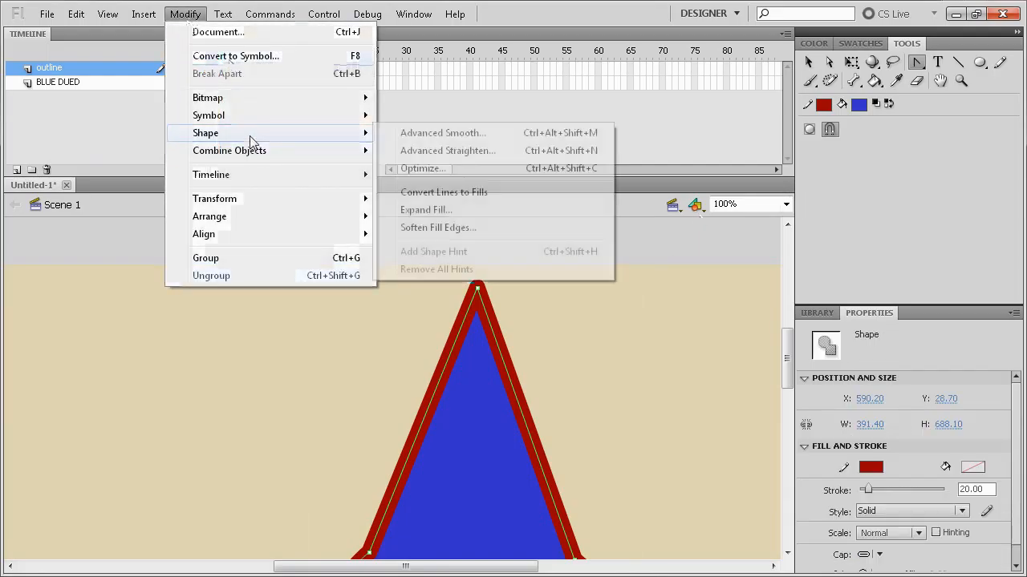
click(480, 193)
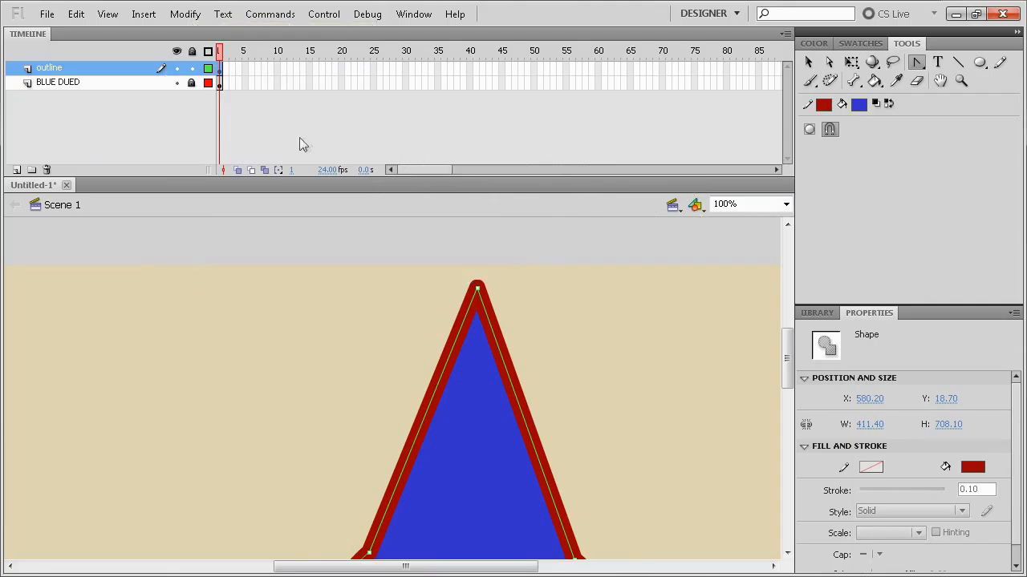
click(809, 62)
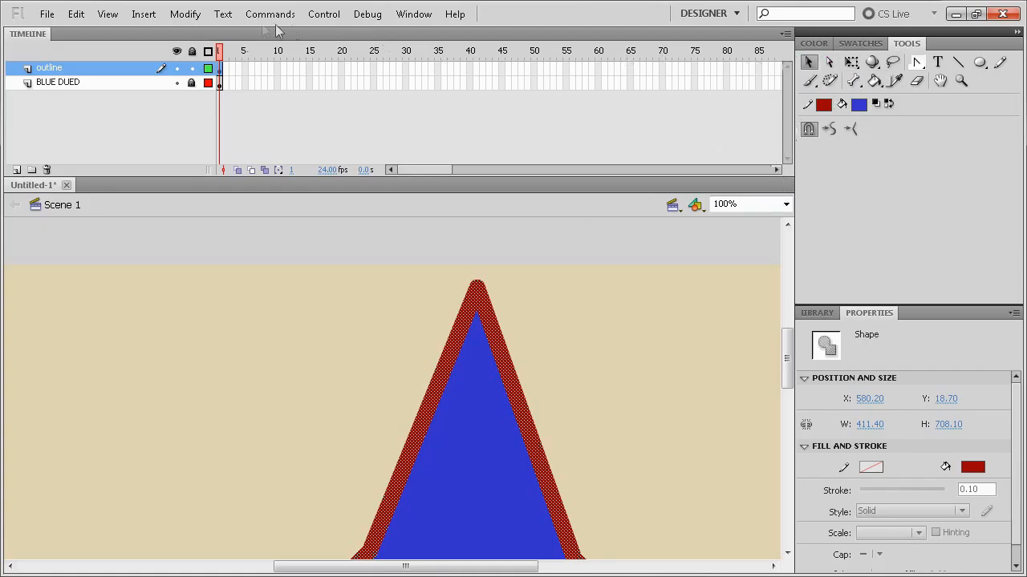
click(193, 16)
mouse_move(238, 125)
mouse_move(337, 138)
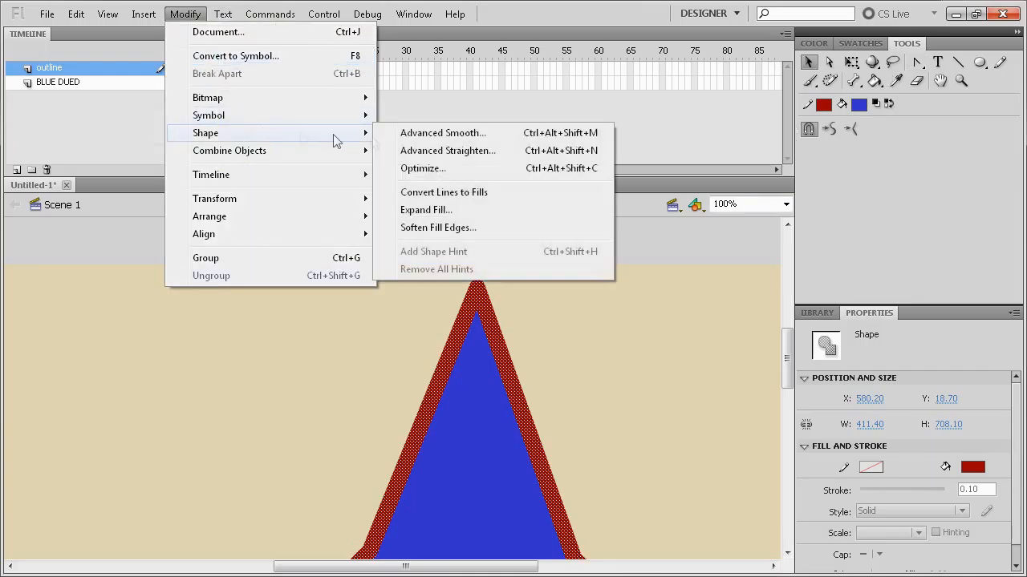
click(511, 190)
click(516, 295)
click(487, 298)
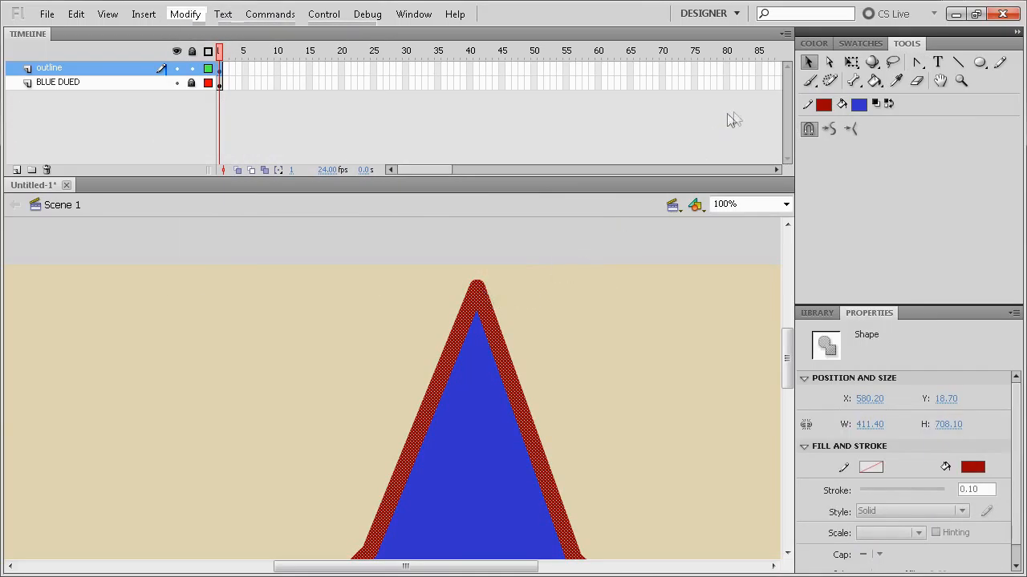
Zoom in to 400% on the outline's rounded tip and delete the two anchor points right of its peak.
click(829, 62)
click(478, 298)
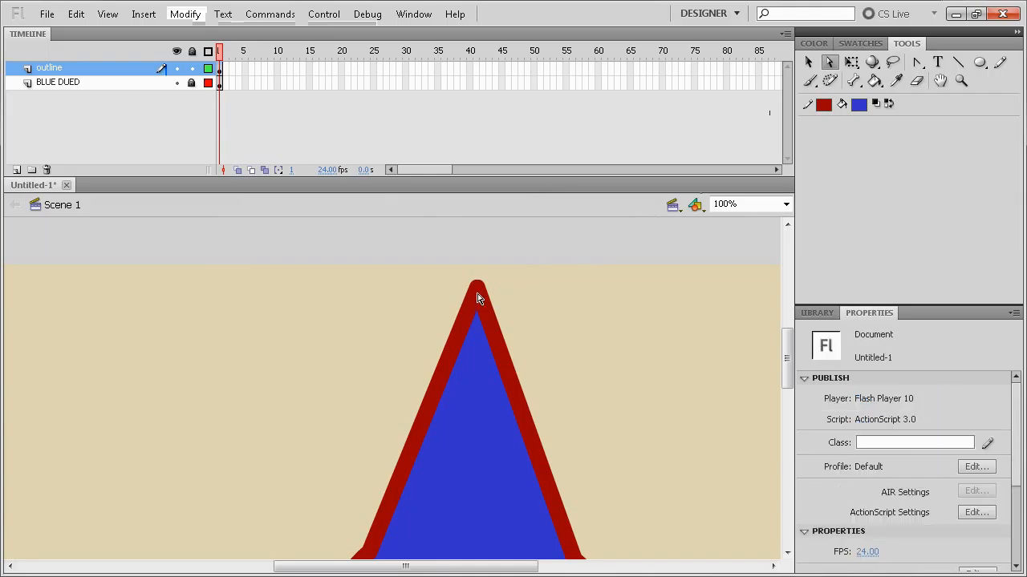
click(484, 292)
click(786, 203)
click(734, 292)
drag(660, 294, 454, 421)
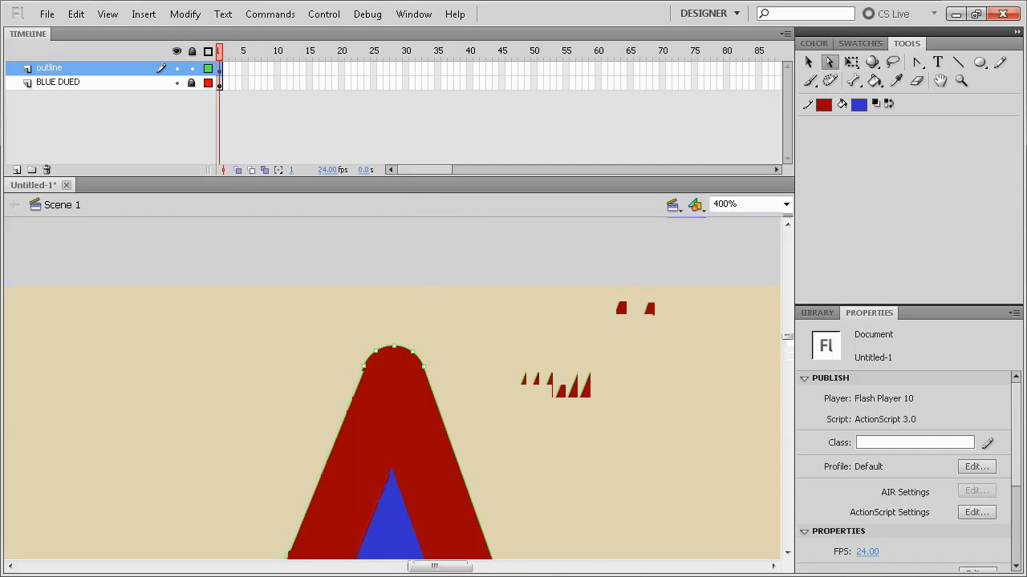
drag(475, 354, 399, 389)
key(Delete)
drag(441, 342, 405, 372)
key(Delete)
Delete the two anchor points left of the outline's peak to make the tip sharp.
drag(357, 328, 375, 384)
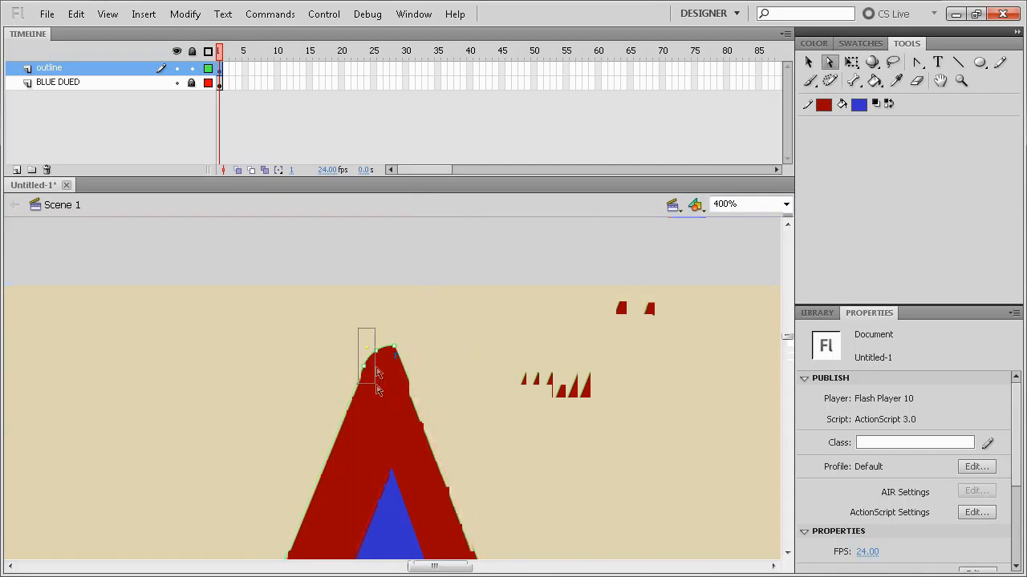
key(Delete)
drag(368, 343, 383, 366)
key(Delete)
Unlock the BLUE DUED layer and select the blue drop together with its outline in full-frame view.
scroll(383, 367, down, 6)
scroll(385, 367, up, 7)
scroll(510, 335, down, 5)
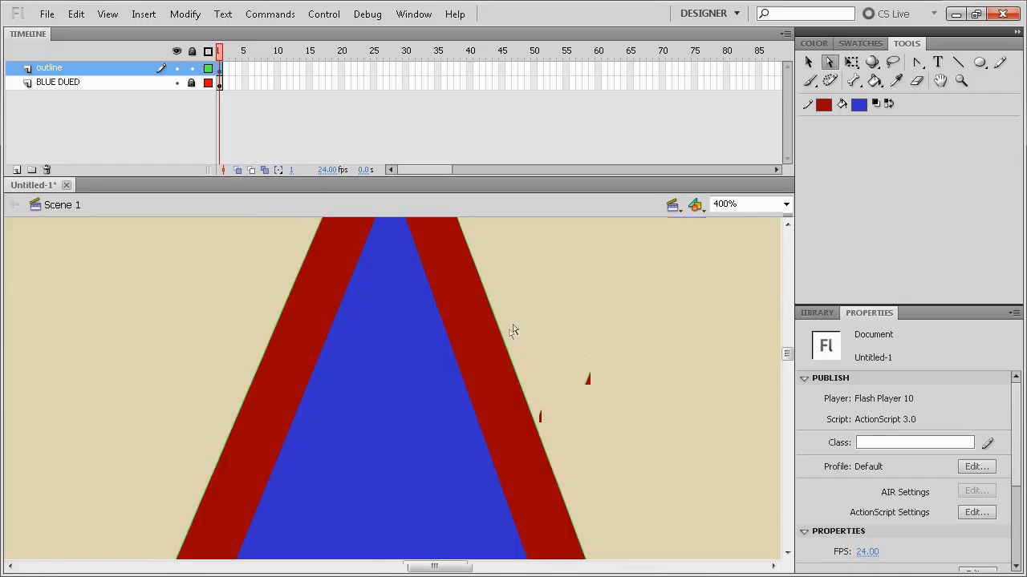
click(786, 204)
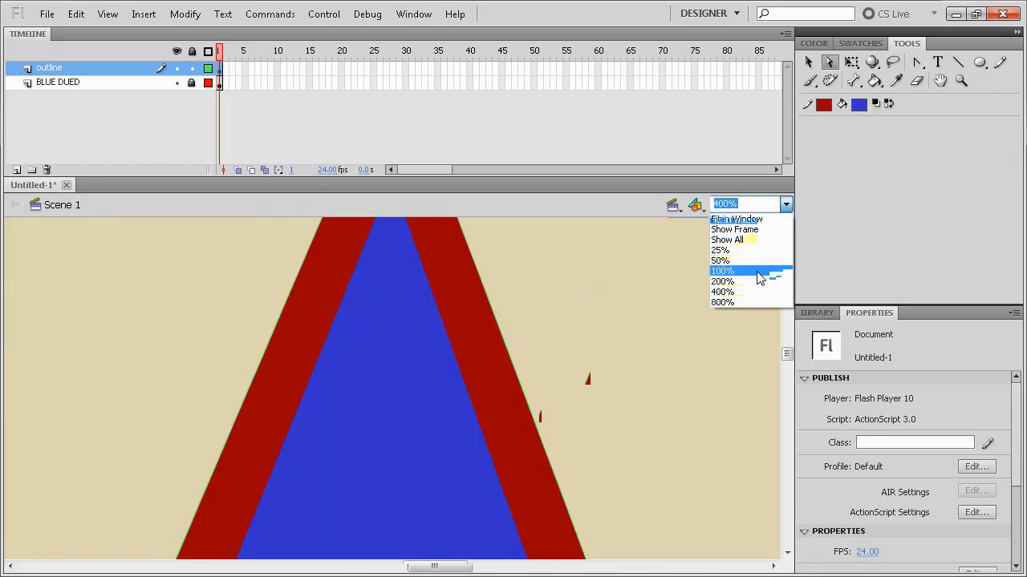
click(761, 271)
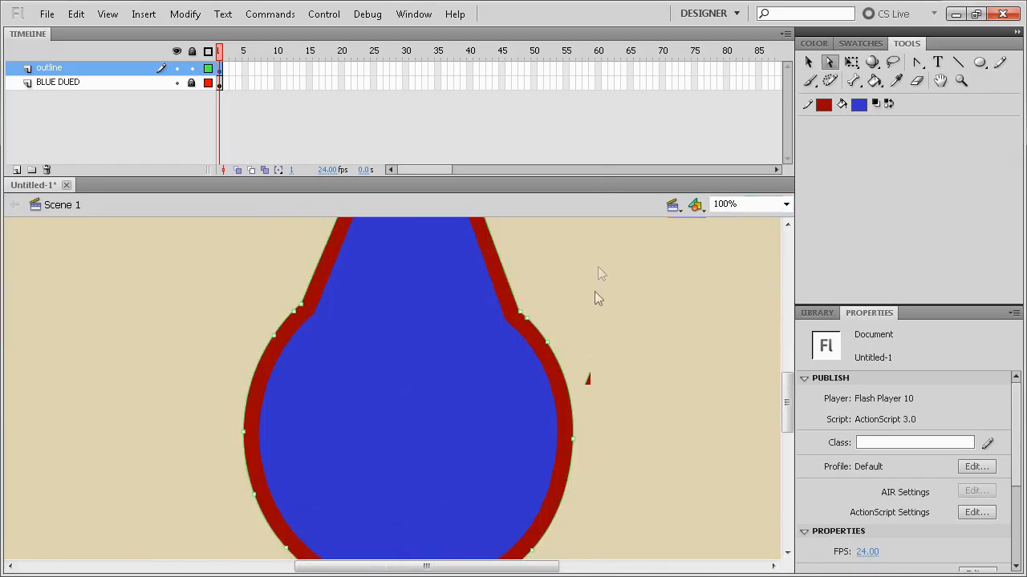
click(600, 317)
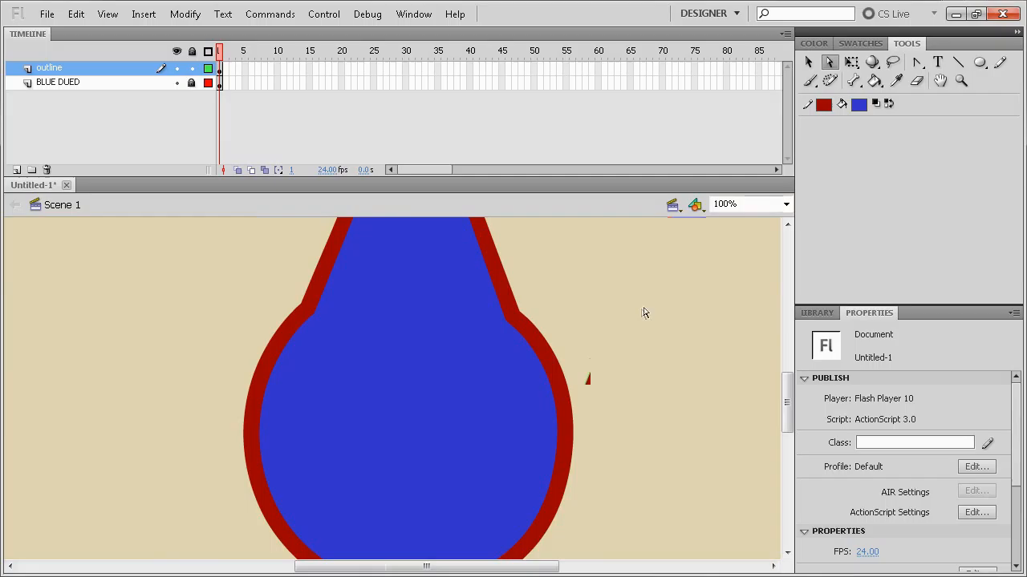
click(191, 83)
click(786, 204)
click(746, 227)
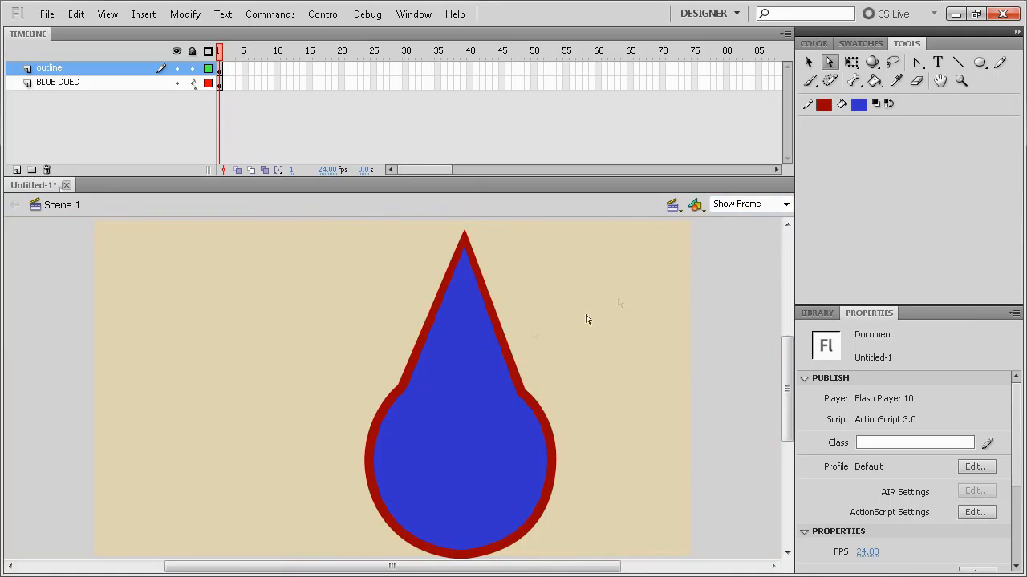
key(ctrl+a)
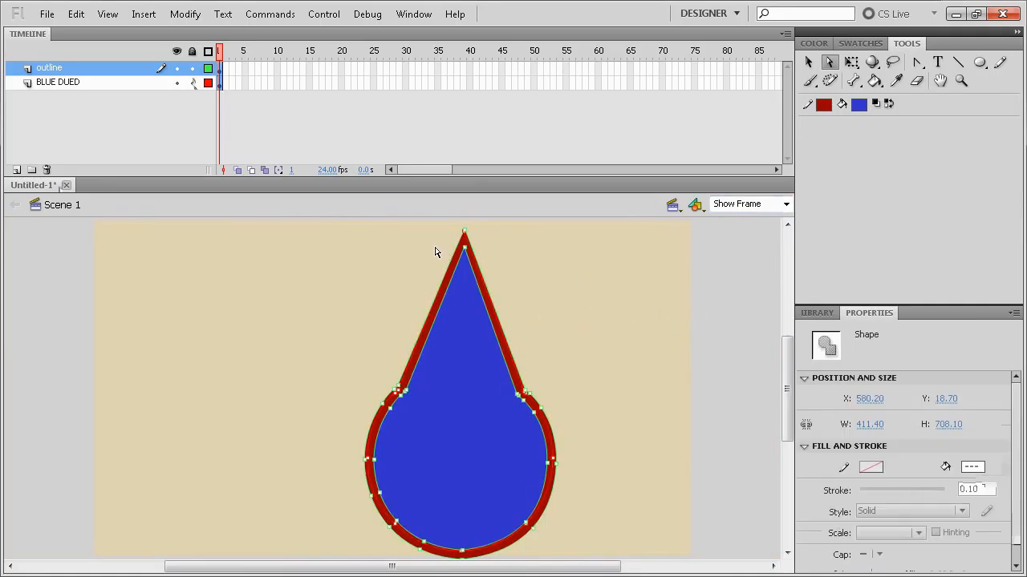
click(825, 45)
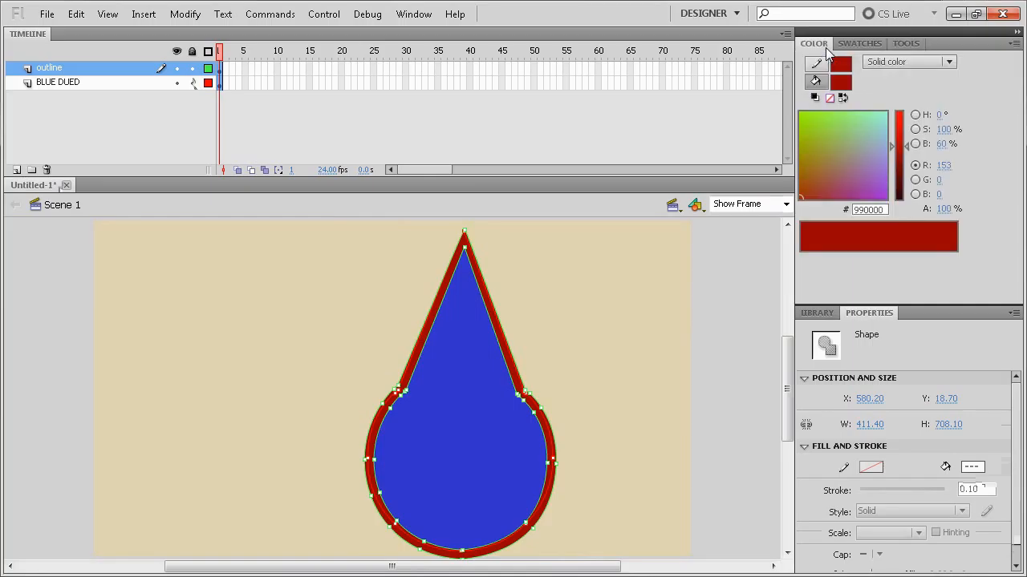
click(859, 44)
click(906, 43)
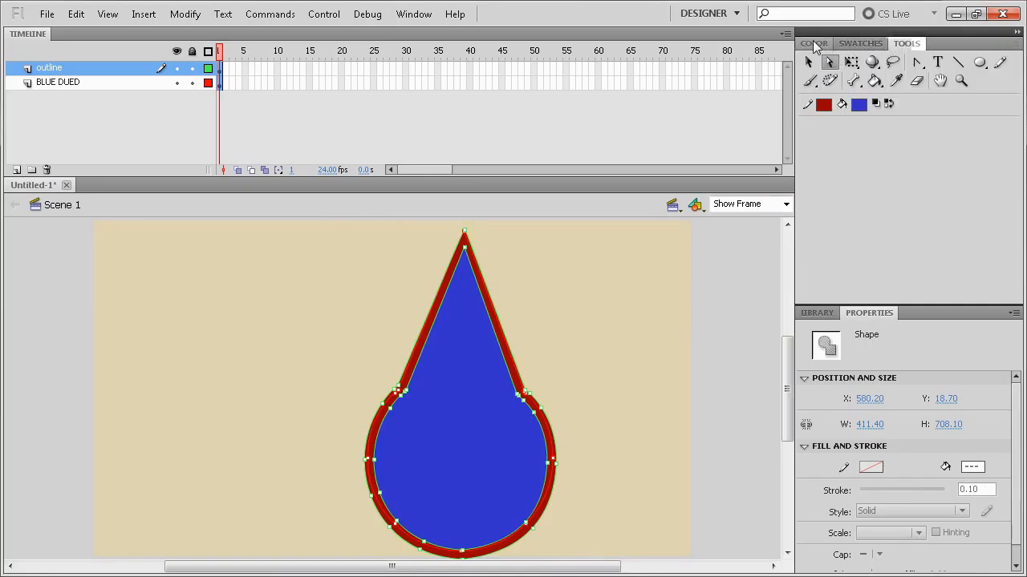
Convert the selected drop and outline into a graphic symbol named NEEDLE HEAD.
click(809, 62)
right_click(469, 403)
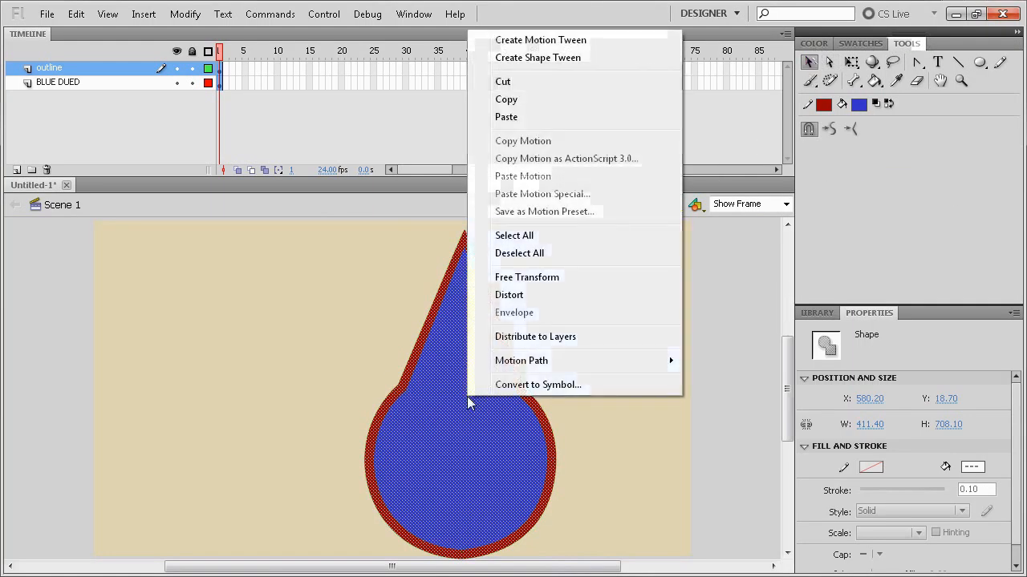
click(513, 385)
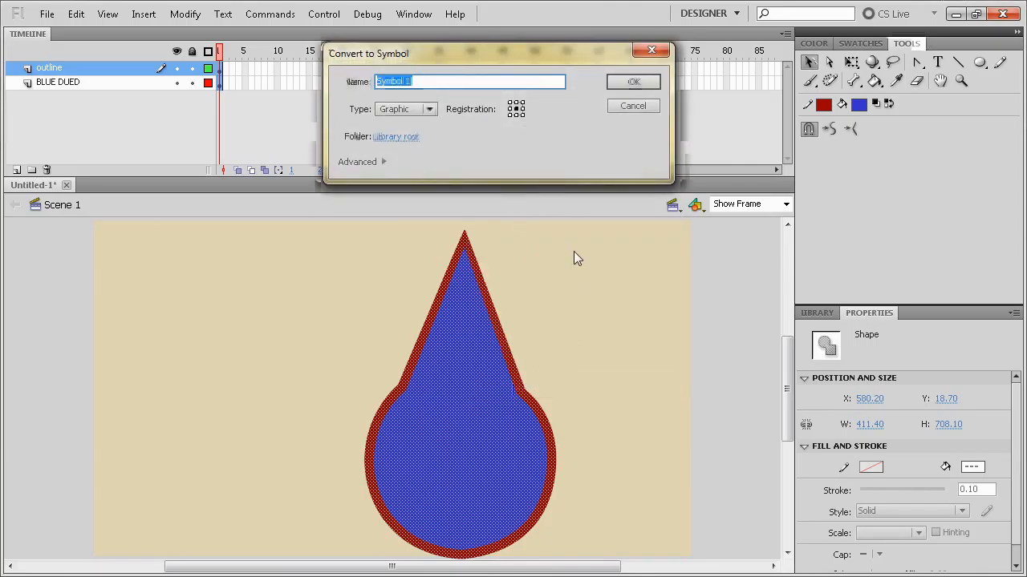
text(NEEDLE HEAD)
key(Return)
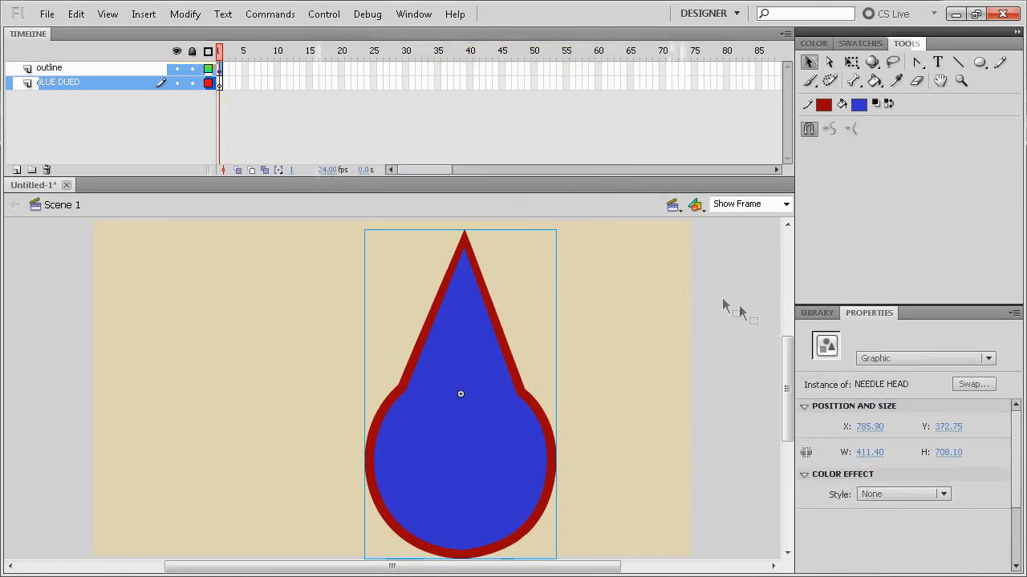
Shift the NEEDLE HEAD instance towards the left part of the stage and delete the BLUE DUED layer.
drag(520, 458, 383, 454)
click(499, 446)
click(69, 87)
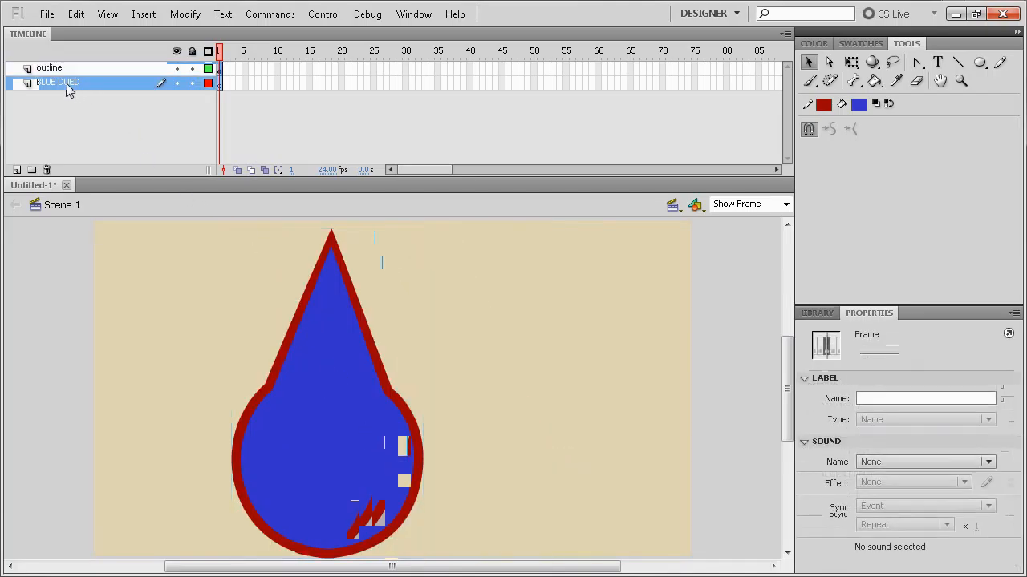
click(69, 87)
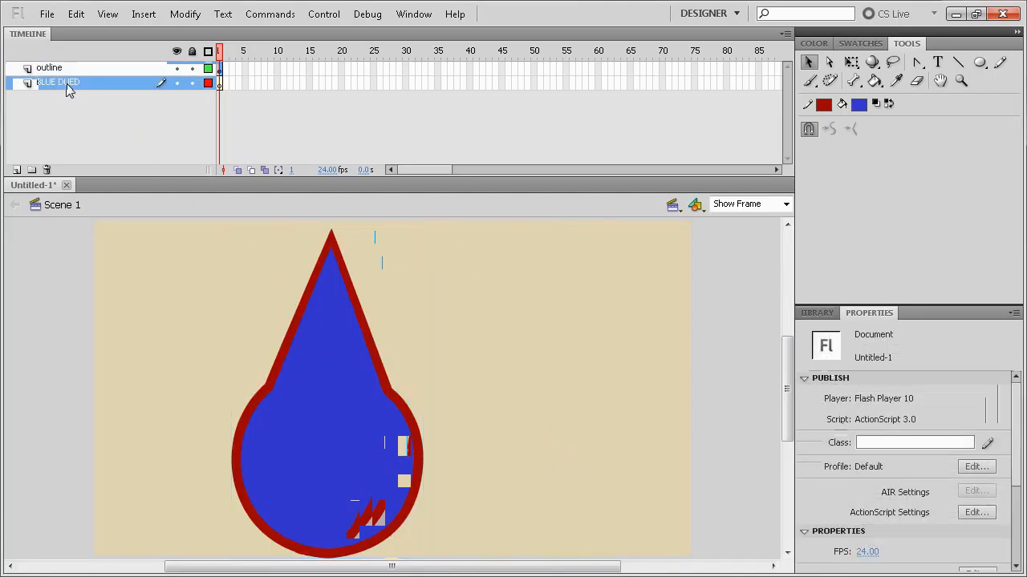
click(46, 169)
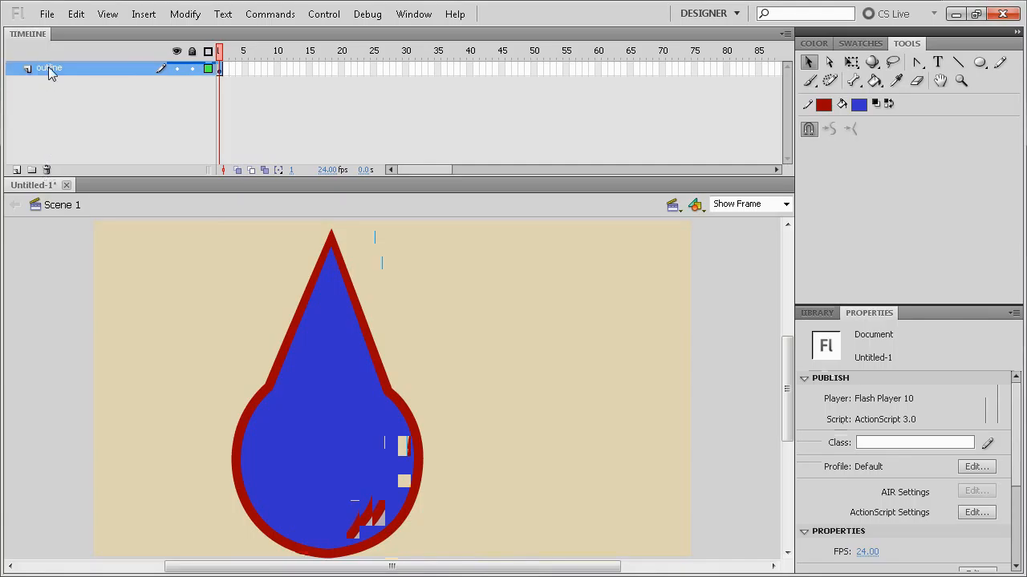
Rename the outline layer as Pointy hat dude.
click(49, 71)
double_click(49, 70)
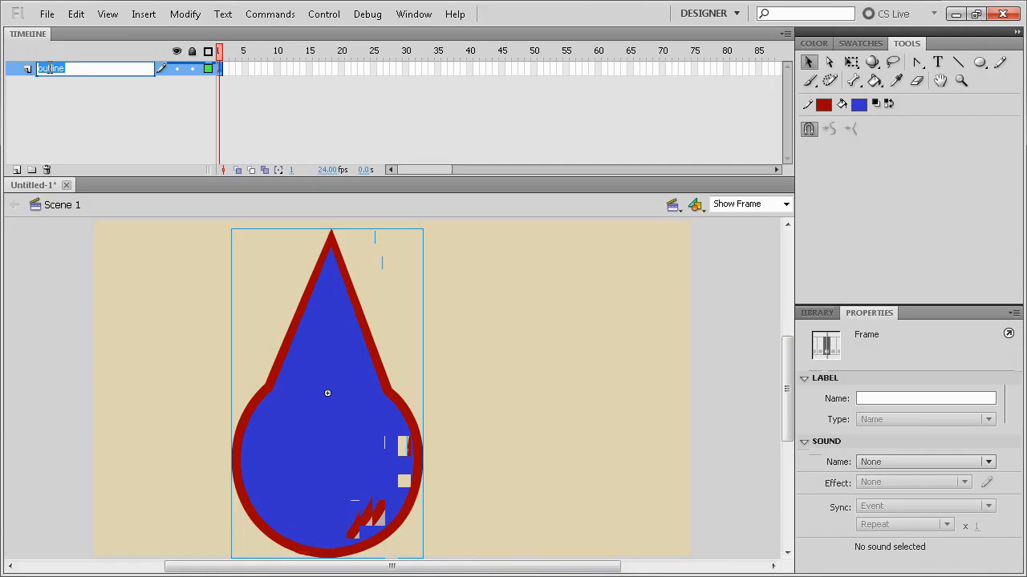
text(Pointy hat dude)
key(Return)
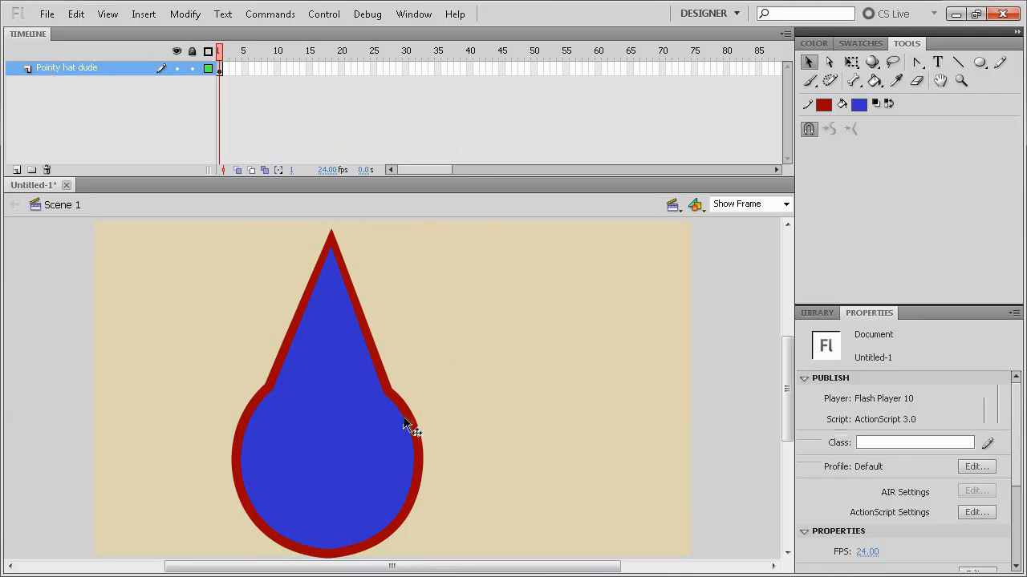
Move the drop in frame 1 off the stage's left edge, to about X -237, Y 369.
click(377, 455)
mouse_move(380, 464)
mouse_down()
mouse_move(489, 403)
mouse_move(508, 446)
mouse_move(588, 481)
mouse_move(425, 424)
mouse_move(386, 453)
mouse_up()
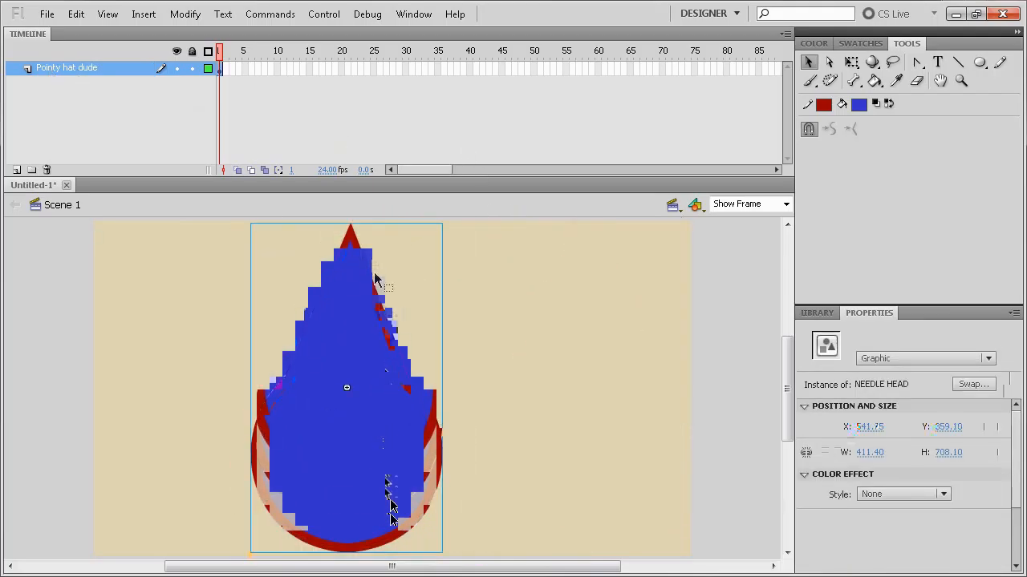
click(277, 69)
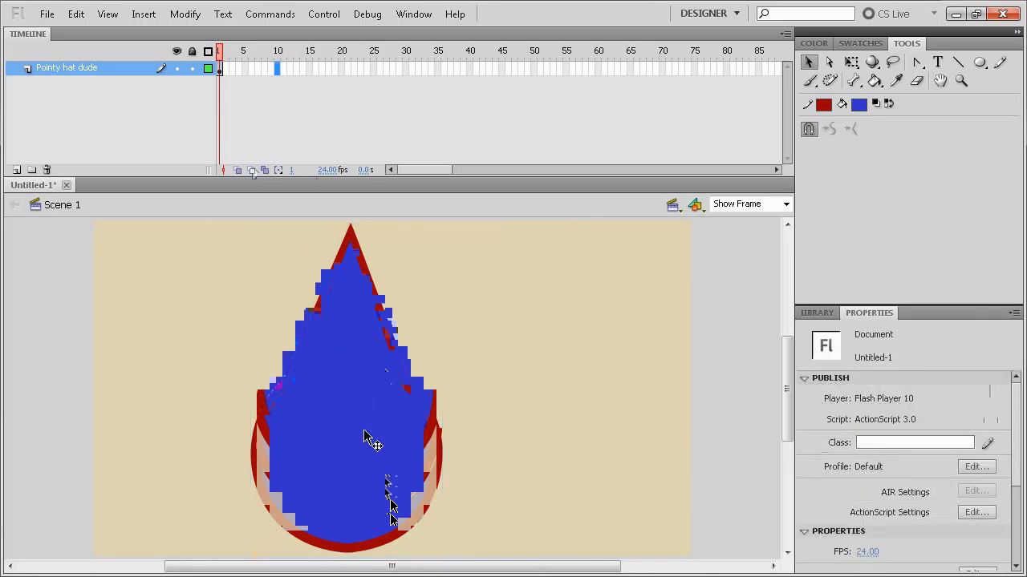
drag(365, 437, 14, 431)
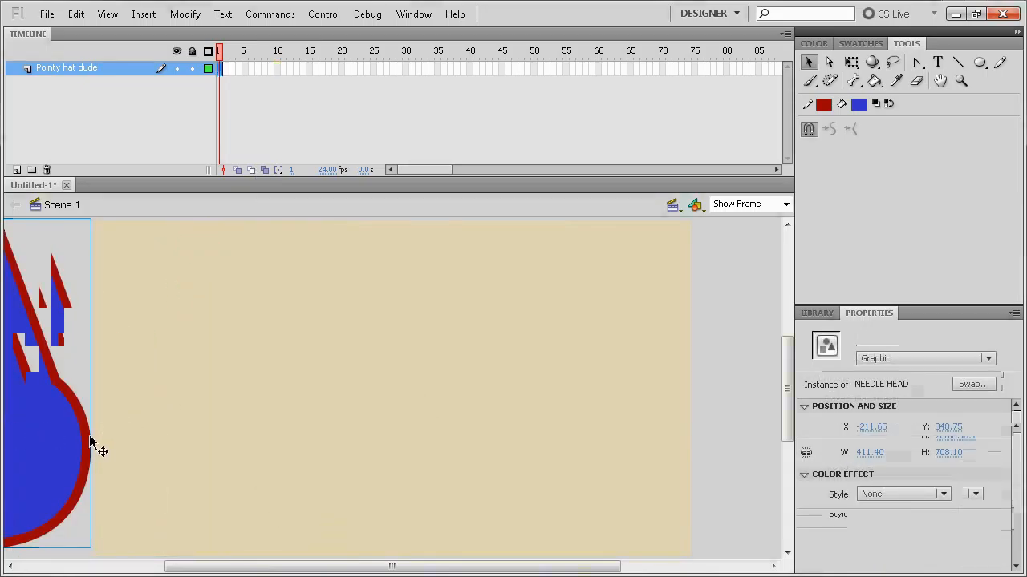
drag(85, 452, 180, 280)
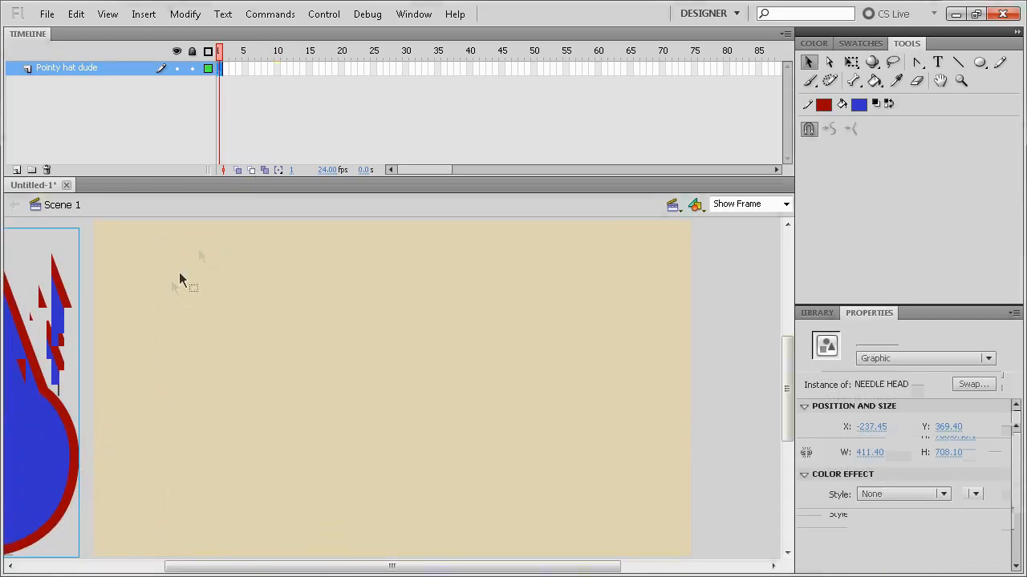
Insert a keyframe at frame 24 and move the drop there past the stage's right edge, to about X 1495, Y 366.
click(368, 67)
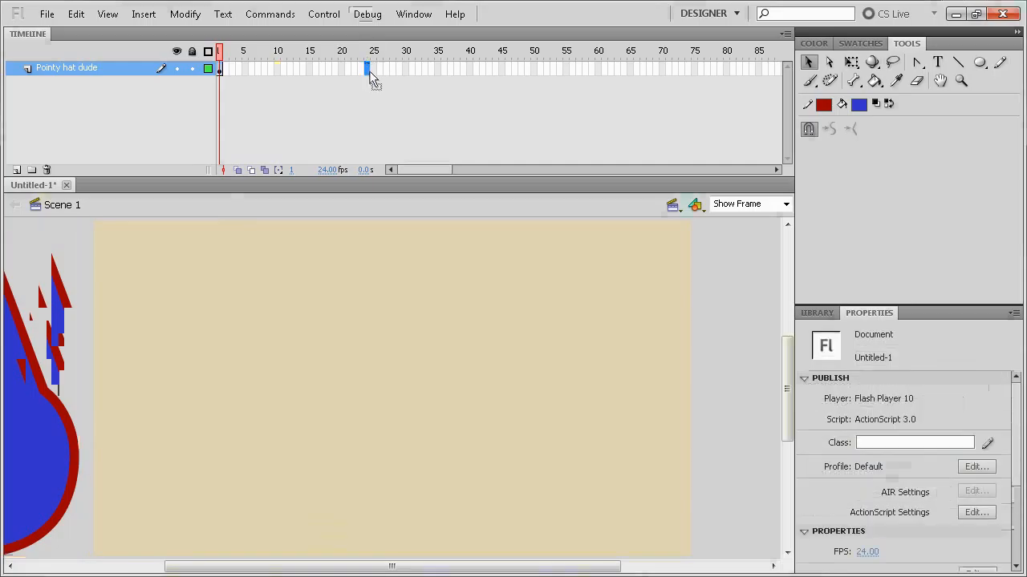
key(F4)
key(F4)
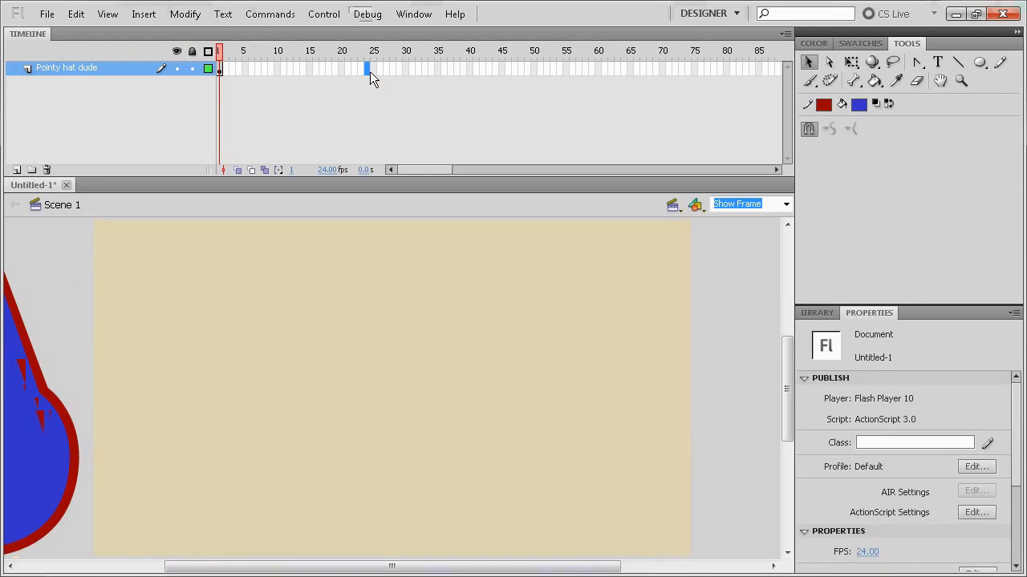
key(F5)
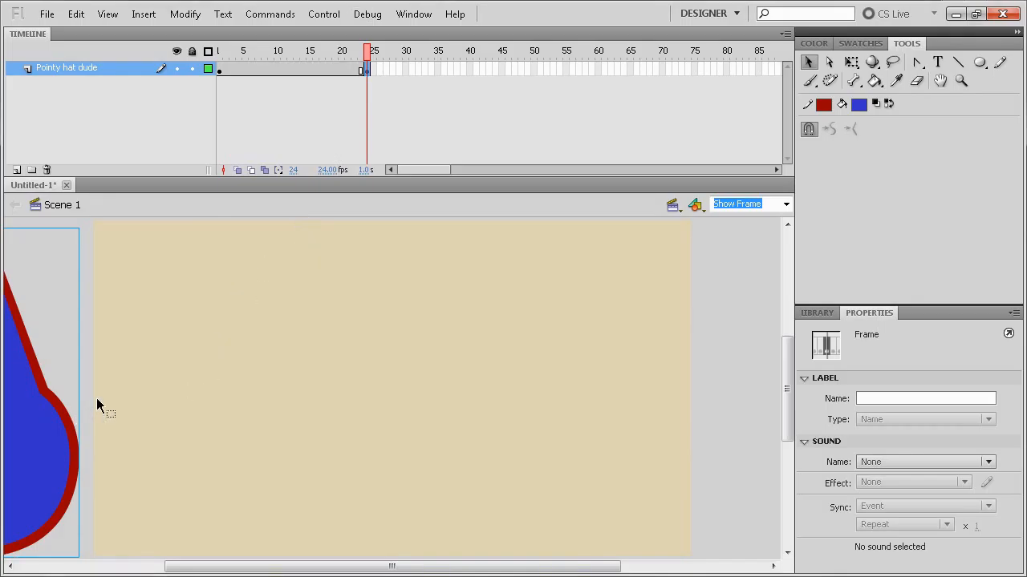
drag(41, 463, 698, 482)
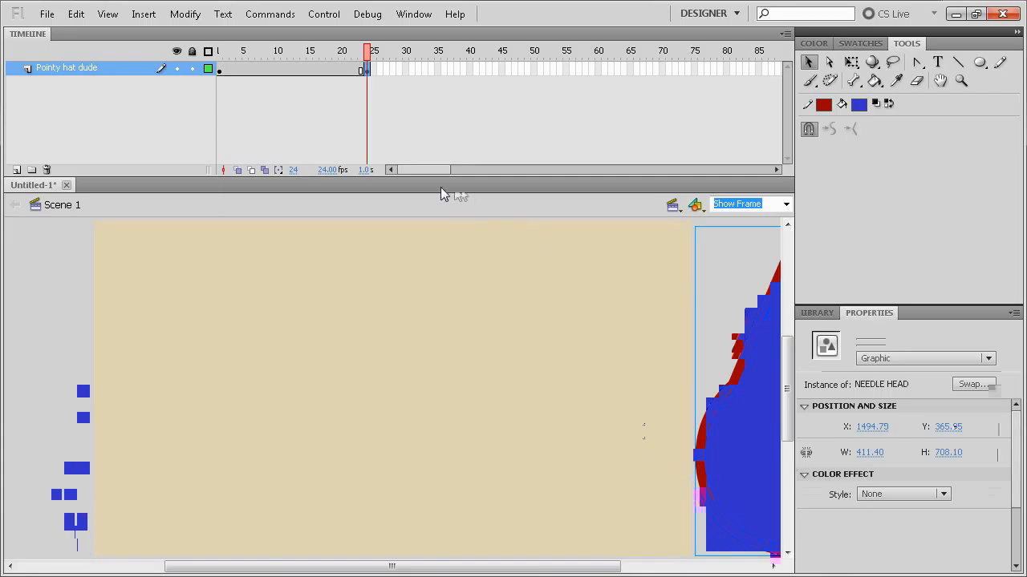
click(389, 72)
click(367, 61)
drag(367, 61, 324, 82)
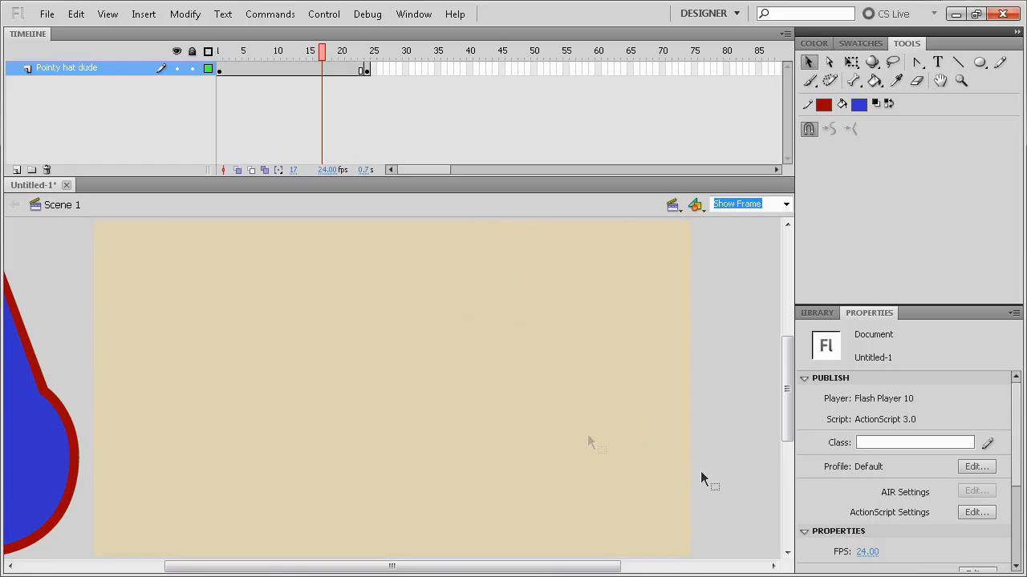
Set the document's stage colour to black.
scroll(839, 482, down, 3)
click(857, 517)
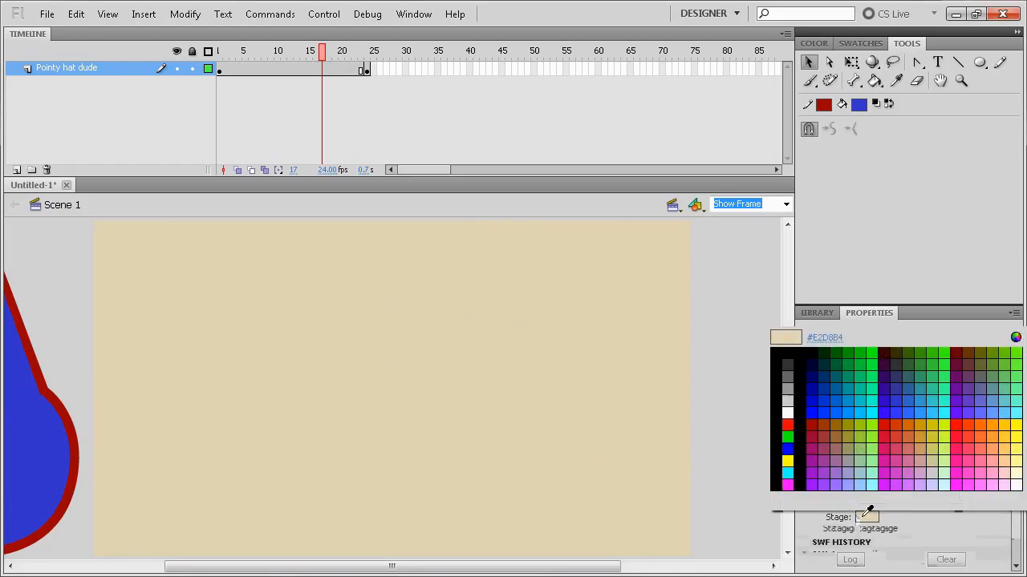
click(788, 355)
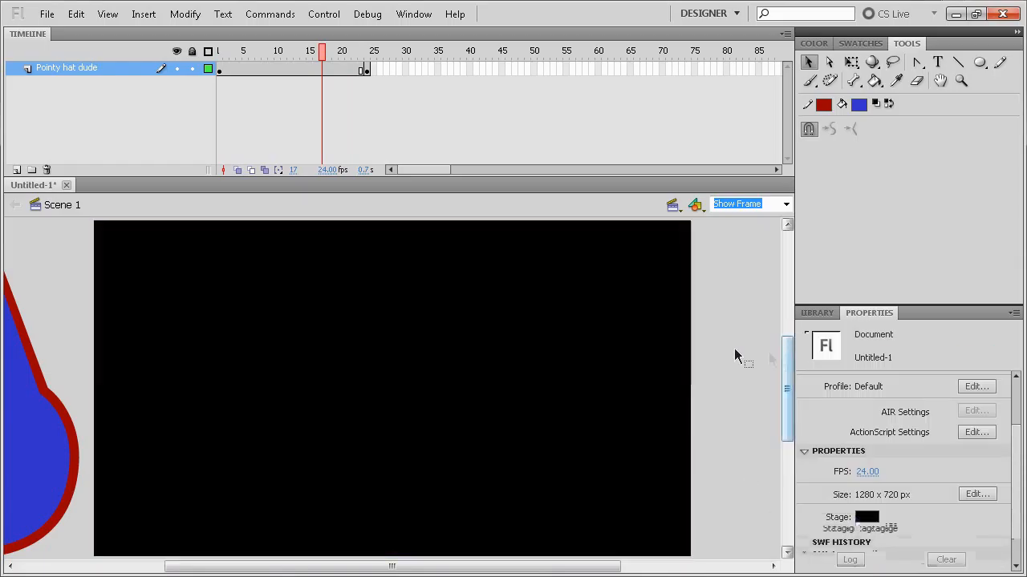
Create a classic tween between the keyframes at frames 1 and 24 and play the animation from the start.
drag(326, 54, 390, 109)
click(289, 69)
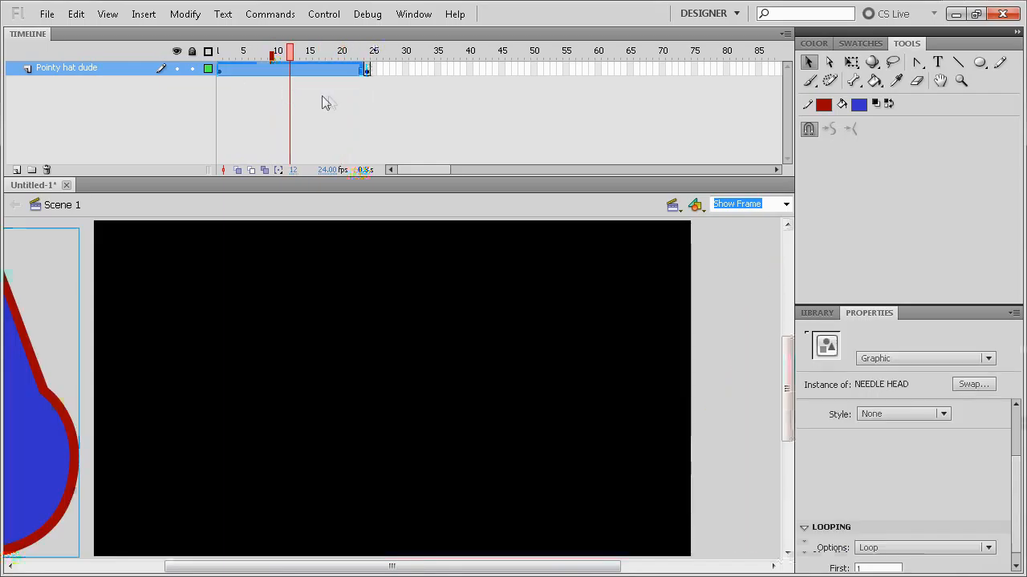
click(94, 73)
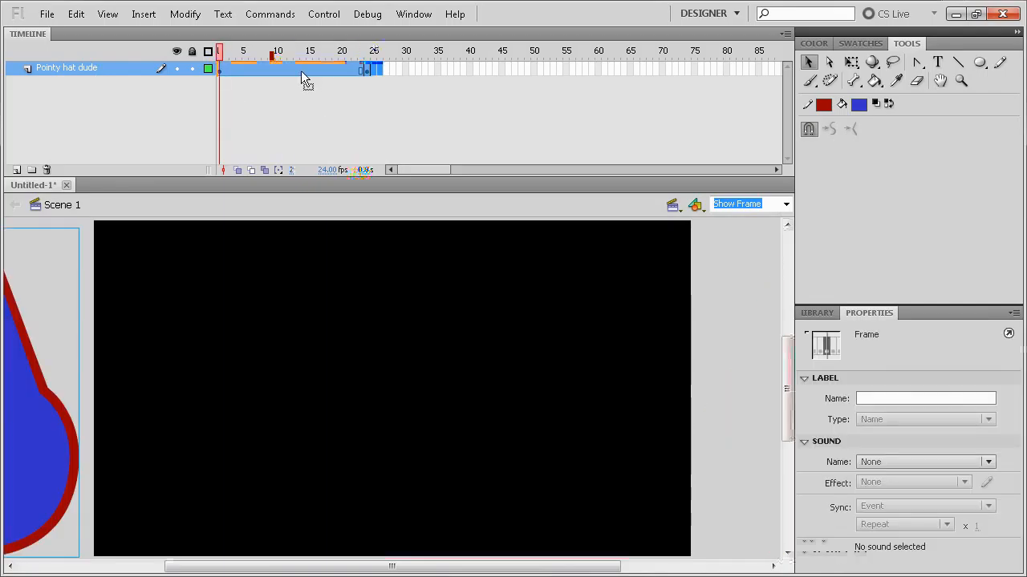
right_click(292, 63)
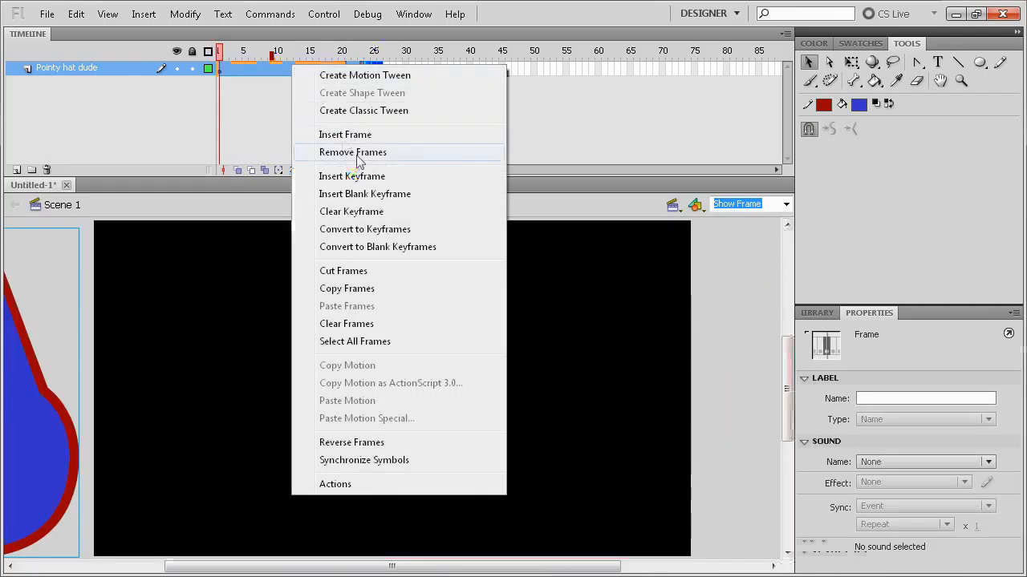
click(365, 112)
click(229, 54)
mouse_move(236, 50)
mouse_down()
mouse_move(342, 52)
mouse_move(220, 56)
mouse_up()
key(Return)
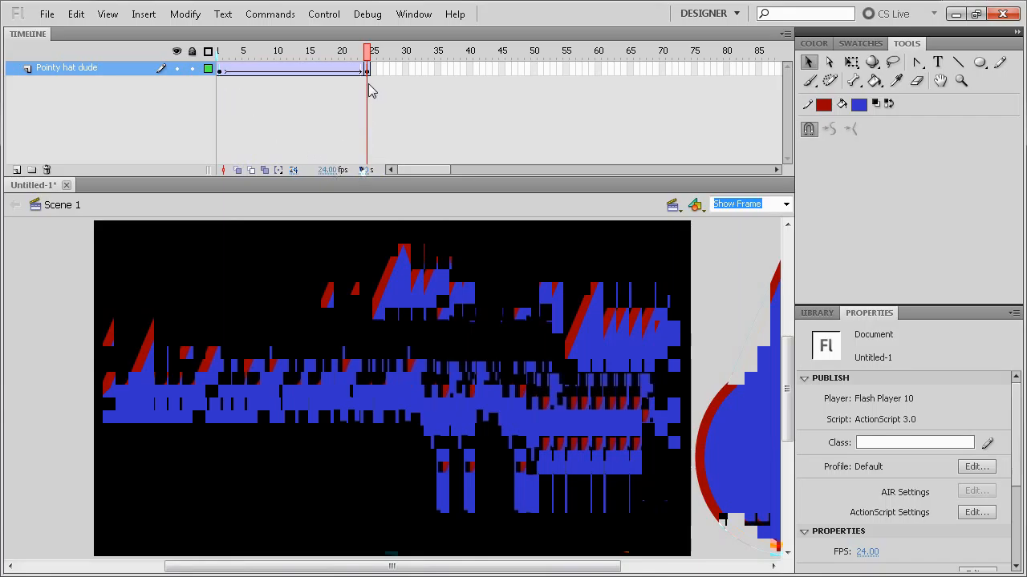
Undo the classic tween on the Pointy hat dude layer.
key(ctrl+z)
key(ctrl+z)
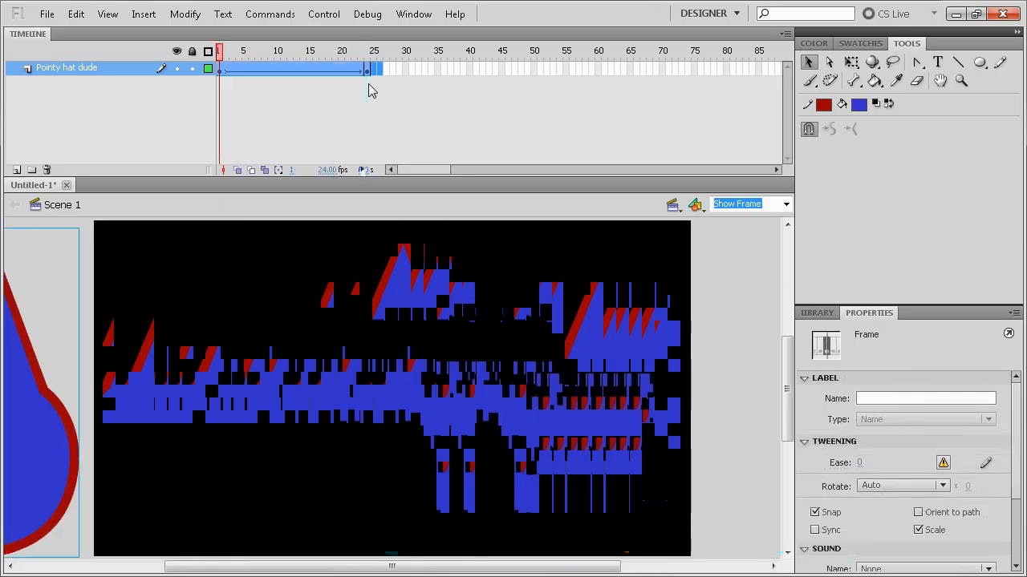
key(ctrl+z)
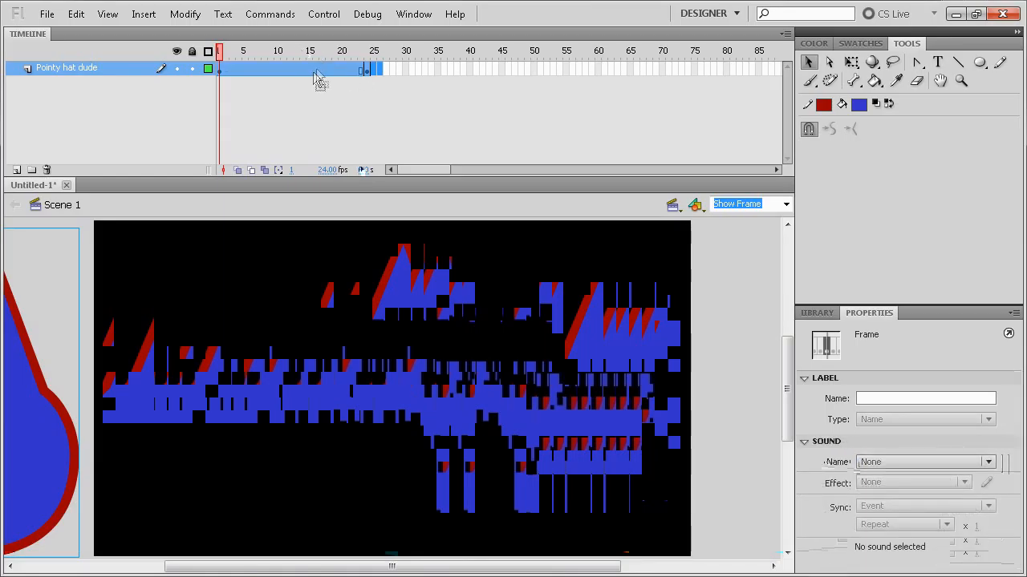
Move the end keyframe of the Pointy hat dude layer to frame 80.
click(321, 71)
click(367, 70)
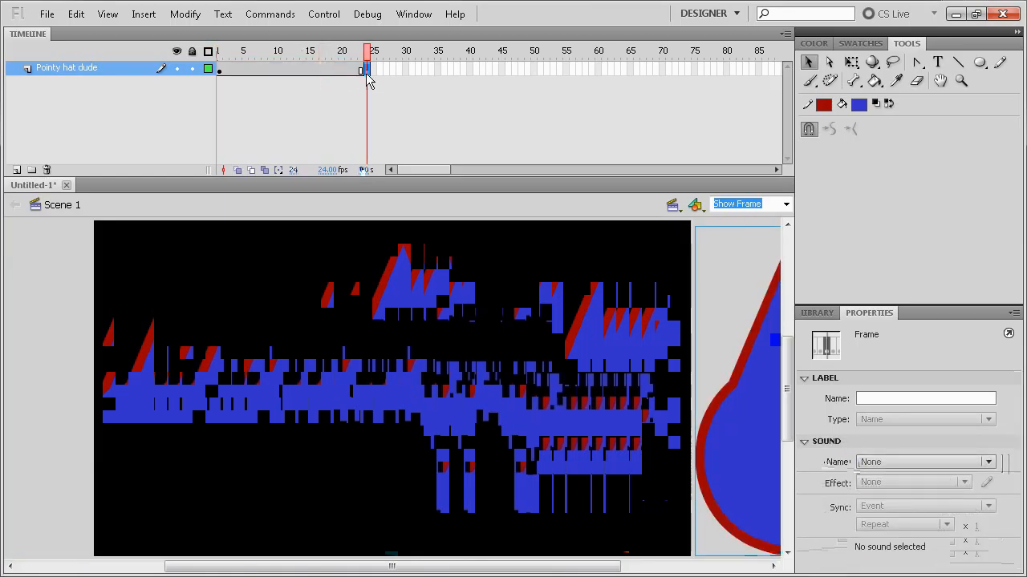
drag(370, 80, 725, 69)
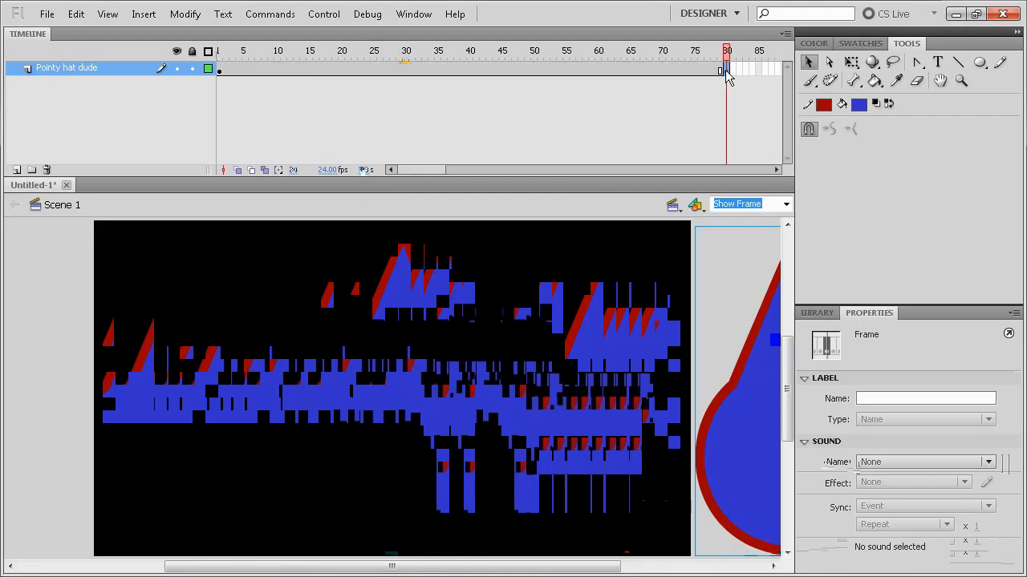
click(554, 69)
click(501, 71)
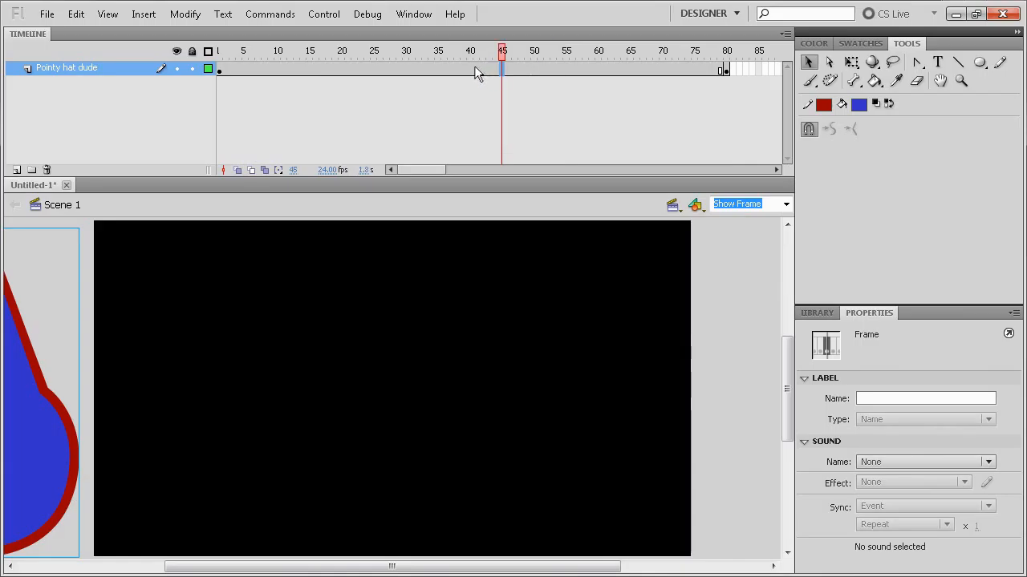
click(473, 50)
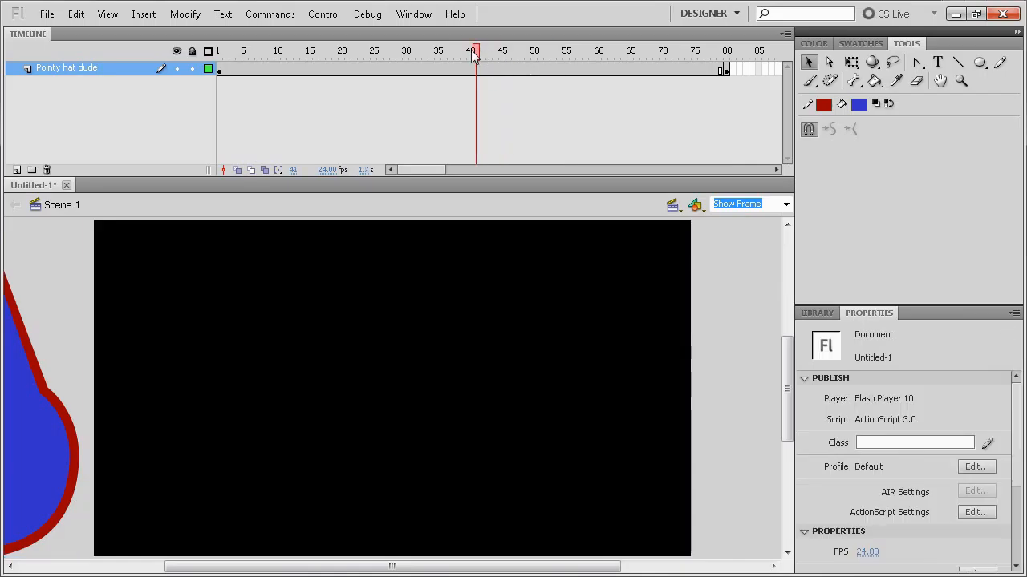
drag(473, 53, 459, 57)
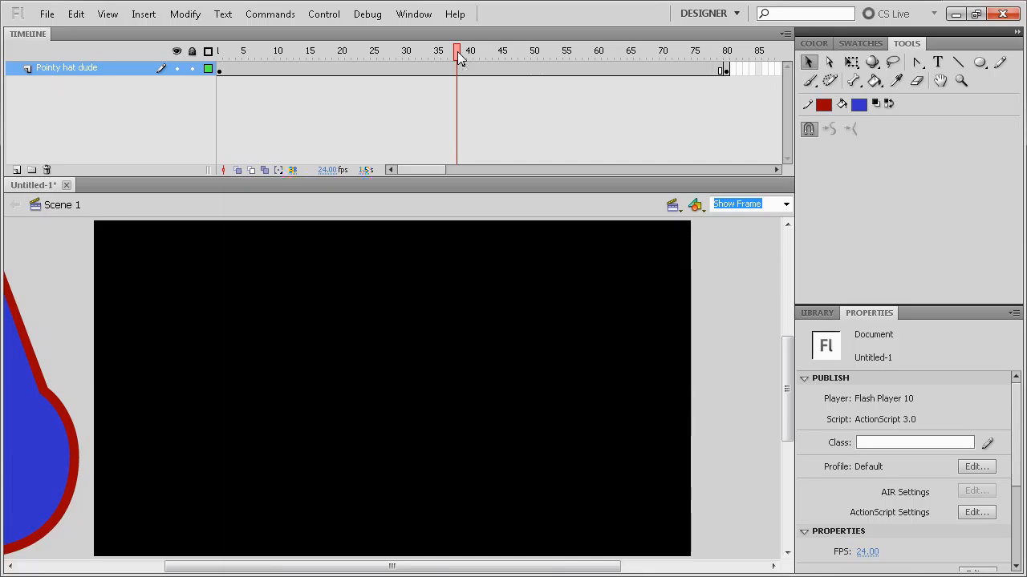
click(457, 64)
right_click(462, 68)
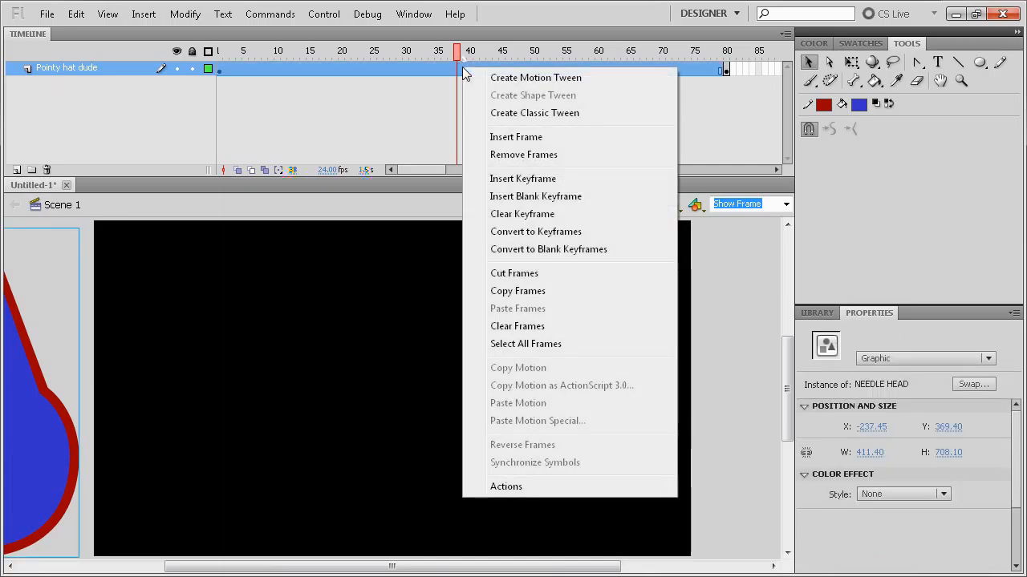
click(454, 40)
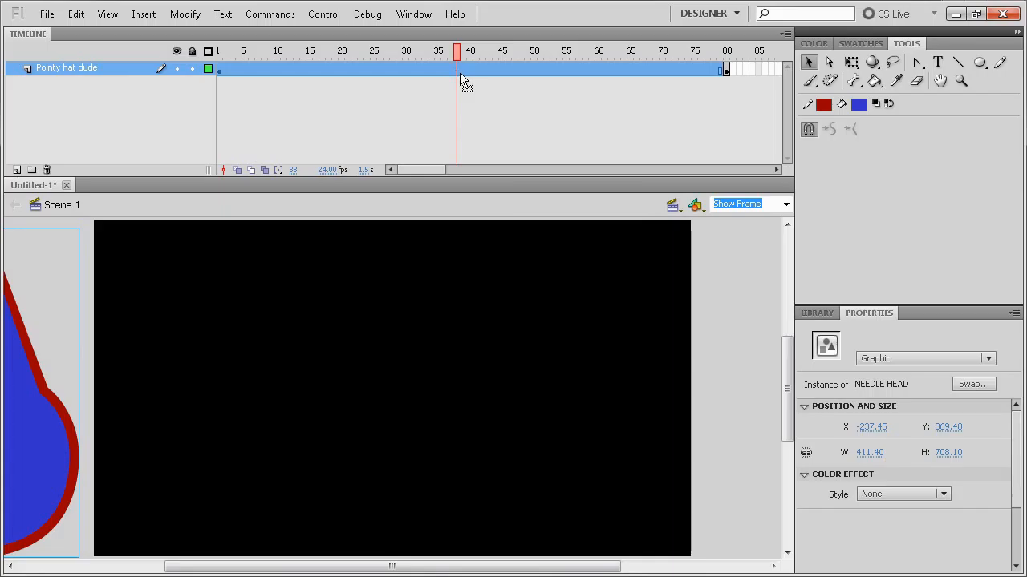
key(F5)
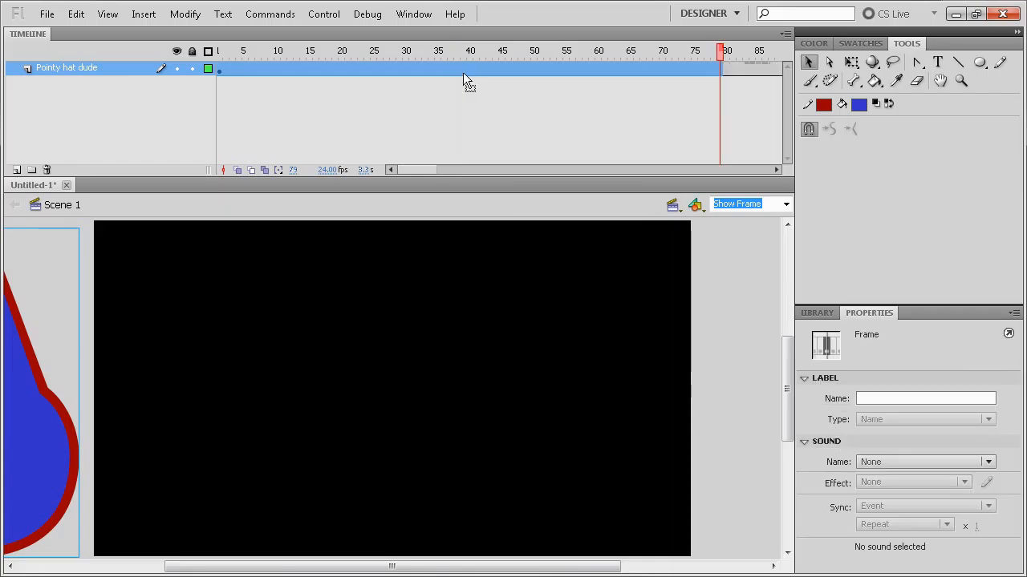
key(ctrl+z)
Insert a keyframe at frame 38 of the Pointy hat dude layer.
click(453, 68)
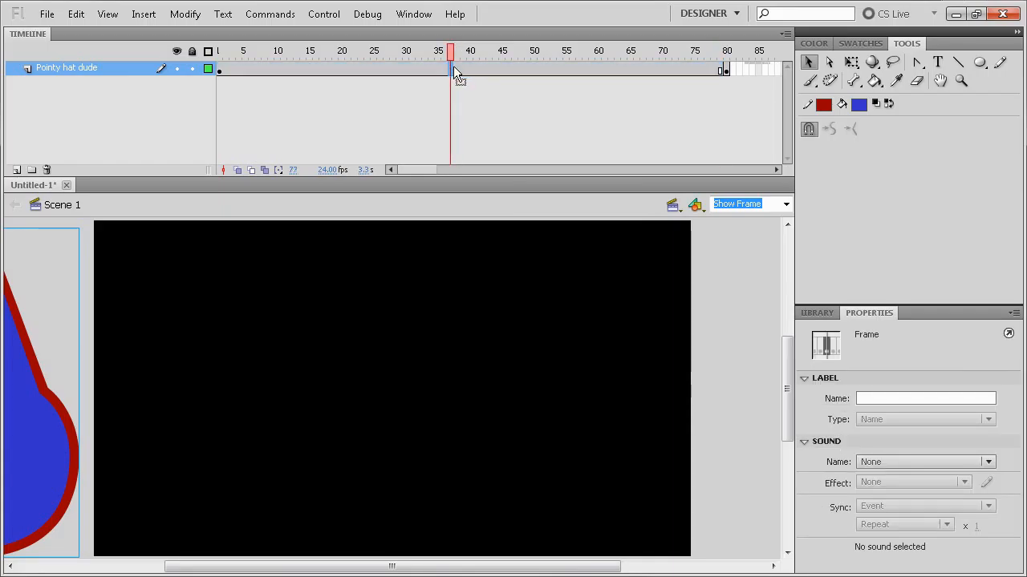
click(457, 68)
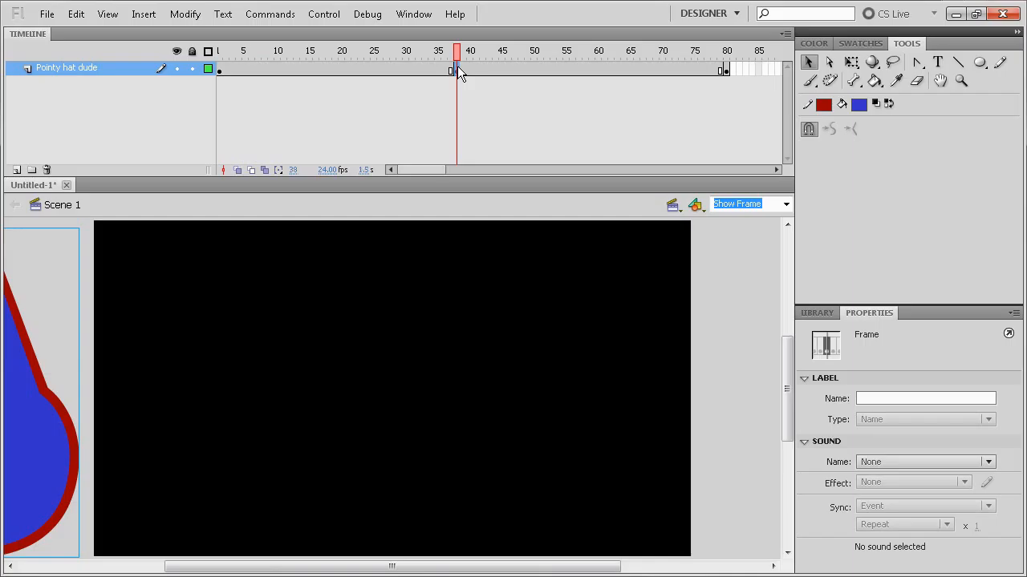
Insert a keyframe at frame 38 and create classic tweens between the Pointy hat dude layer's keyframes at frames 1, 38 and 80.
key(F6)
click(240, 67)
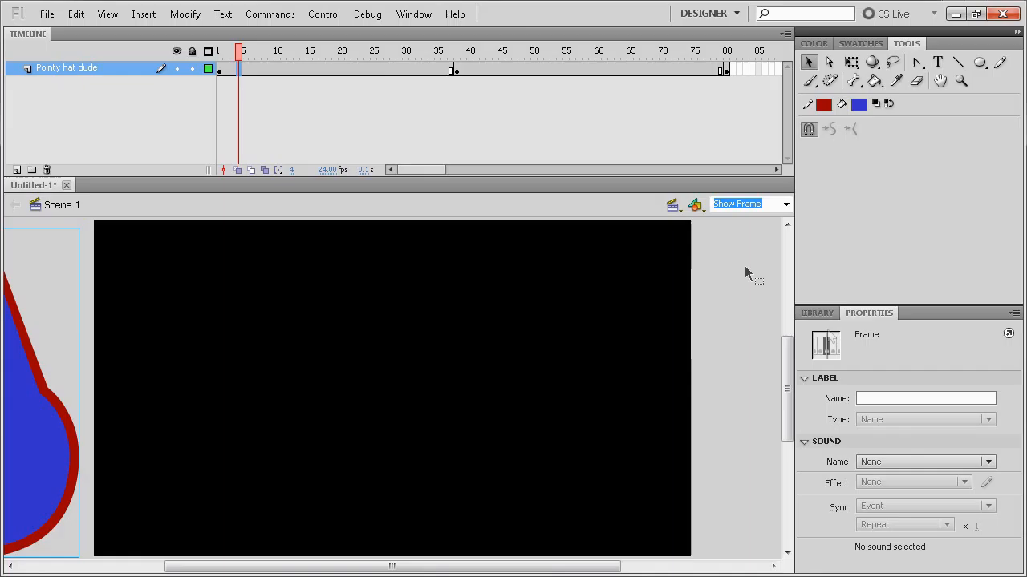
click(963, 442)
click(905, 441)
click(422, 73)
drag(745, 70, 362, 72)
right_click(386, 72)
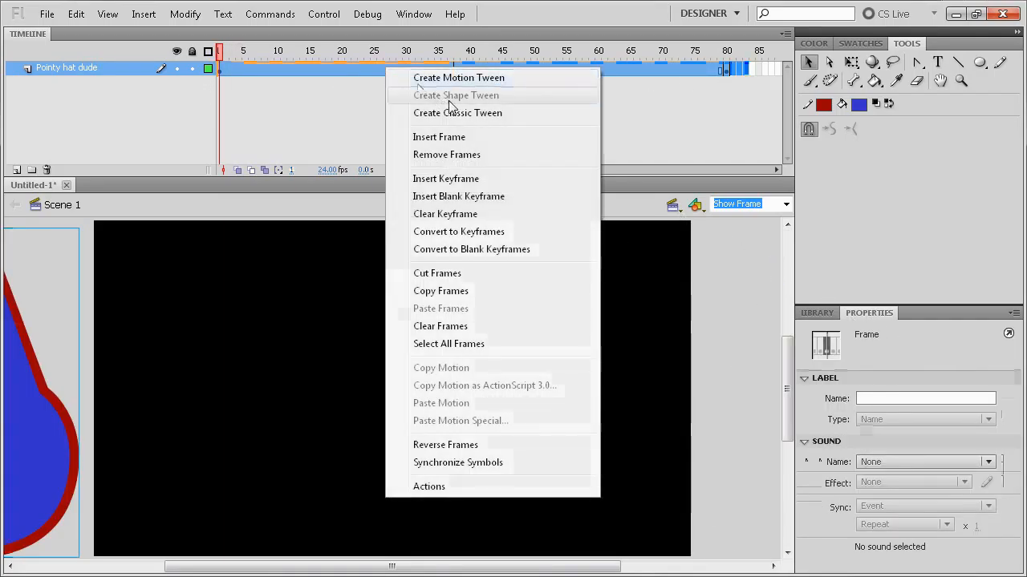
click(457, 113)
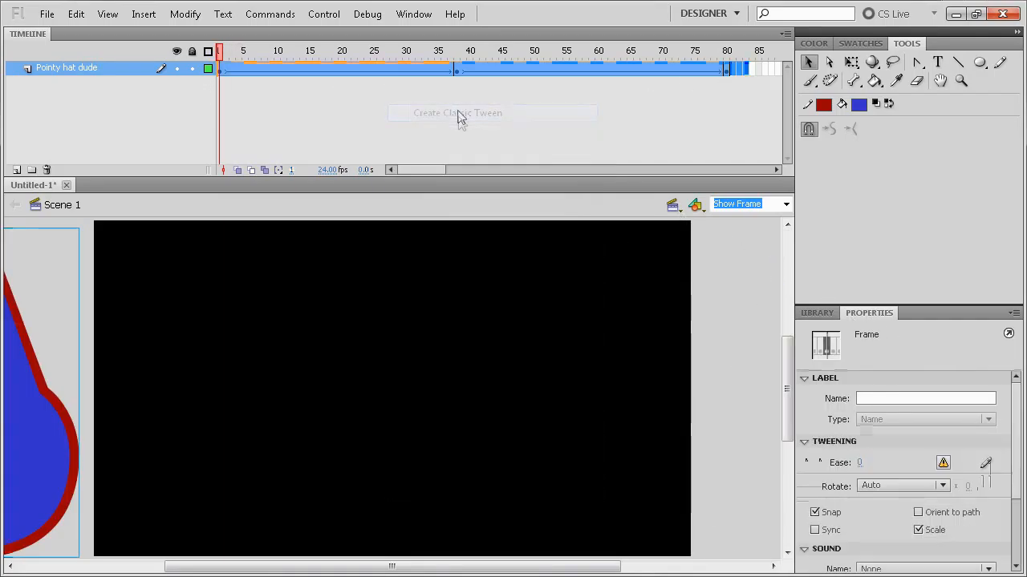
Set the ease of the second tween, starting at frame 38, to 100 and play the animation from the start.
click(720, 69)
drag(860, 463, 953, 327)
drag(719, 57, 219, 53)
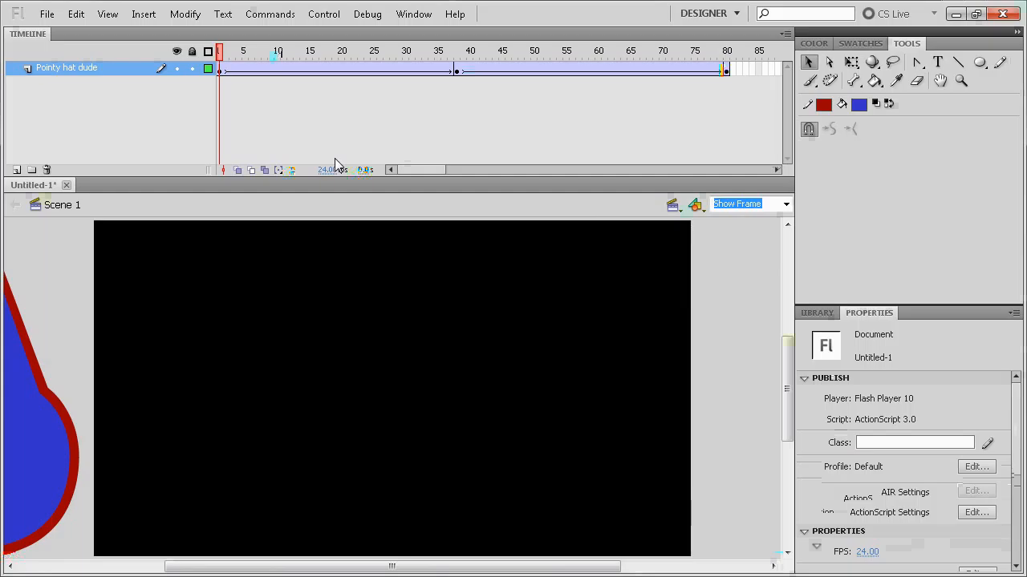
key(Return)
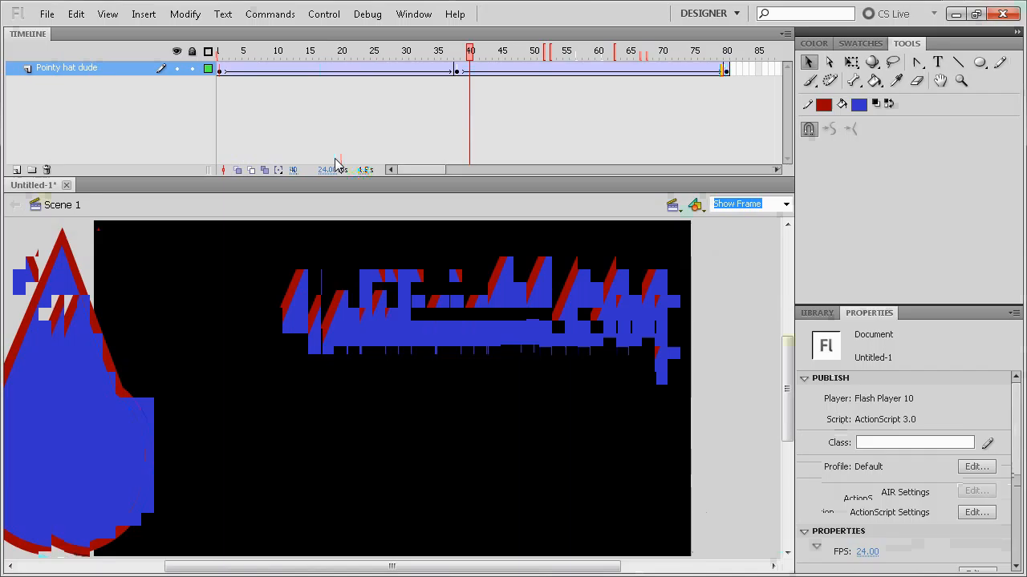
key(Return)
Move the character to the middle of the stage at frame 38, and preview the motion by playing and scrubbing the timeline.
click(457, 70)
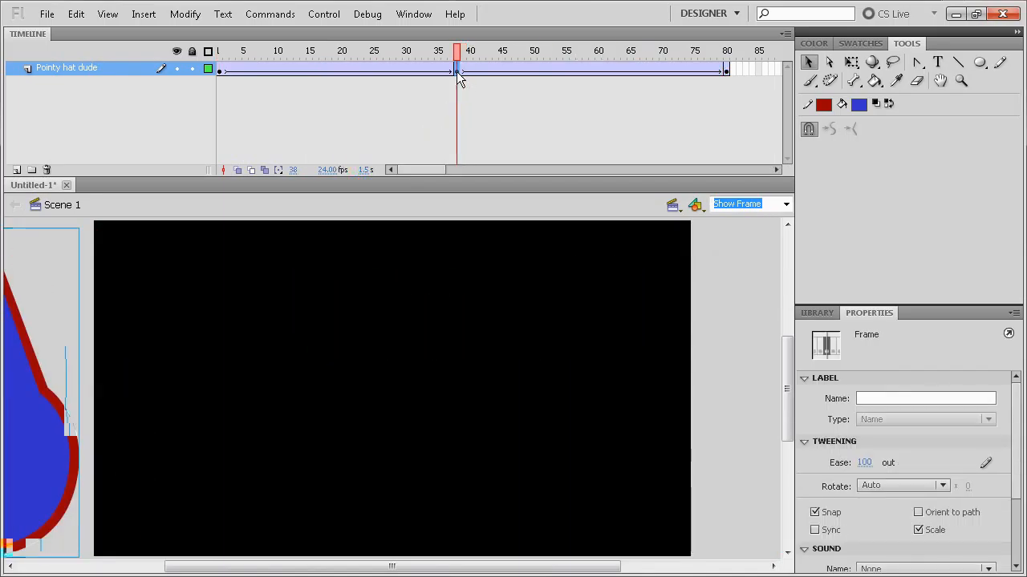
drag(47, 451, 452, 442)
drag(453, 60, 160, 65)
key(Return)
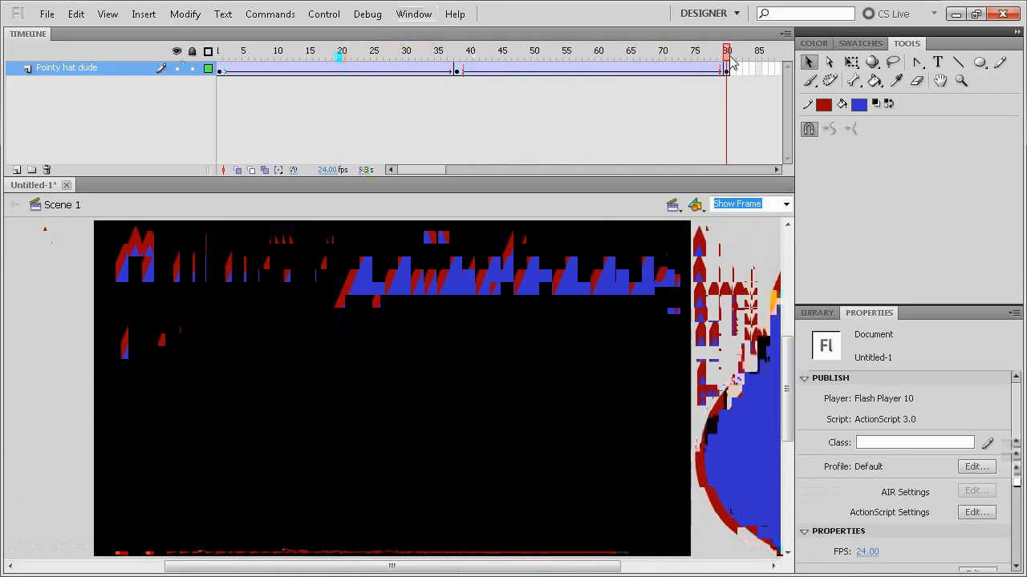
drag(730, 59, 457, 55)
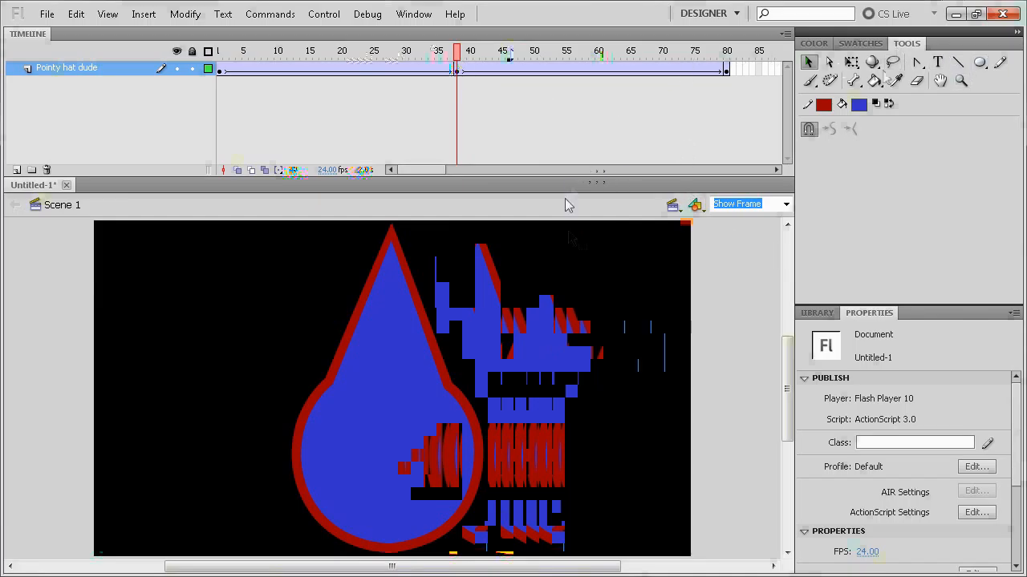
drag(458, 56, 417, 122)
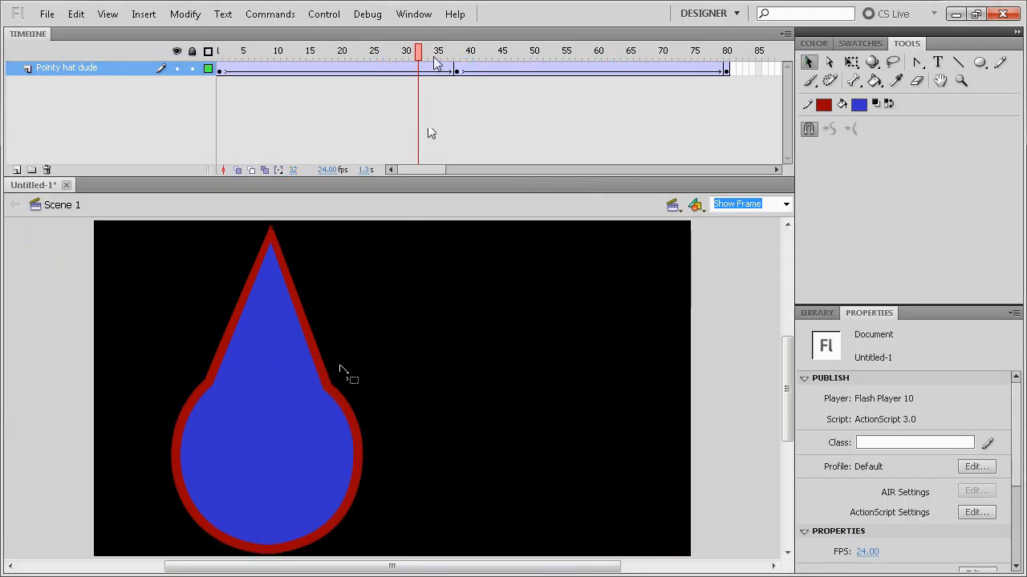
drag(417, 54, 452, 55)
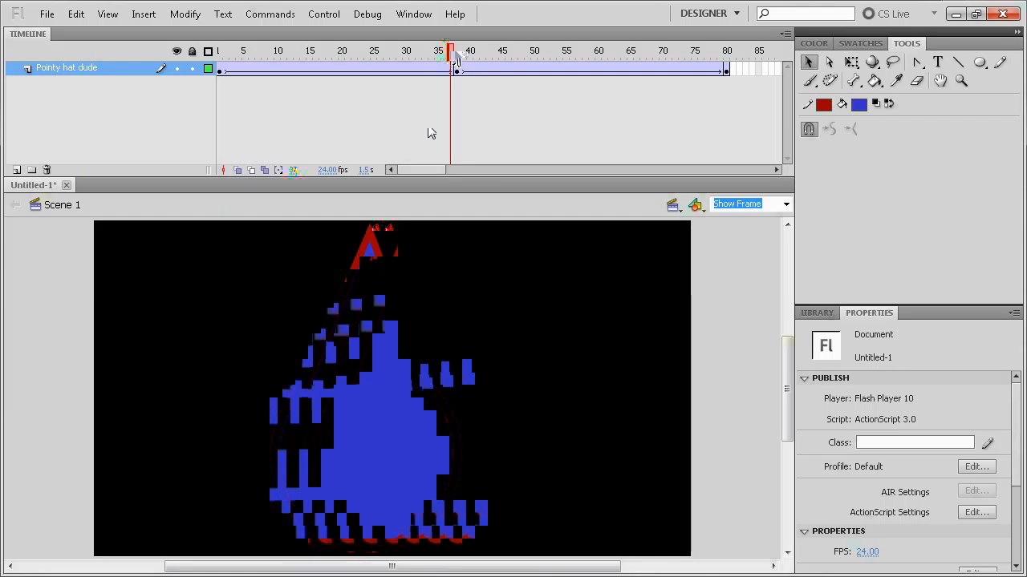
Open the NEEDLE HEAD symbol for editing and insert keyframes at frames 15 and 8 of Layer 1.
double_click(400, 382)
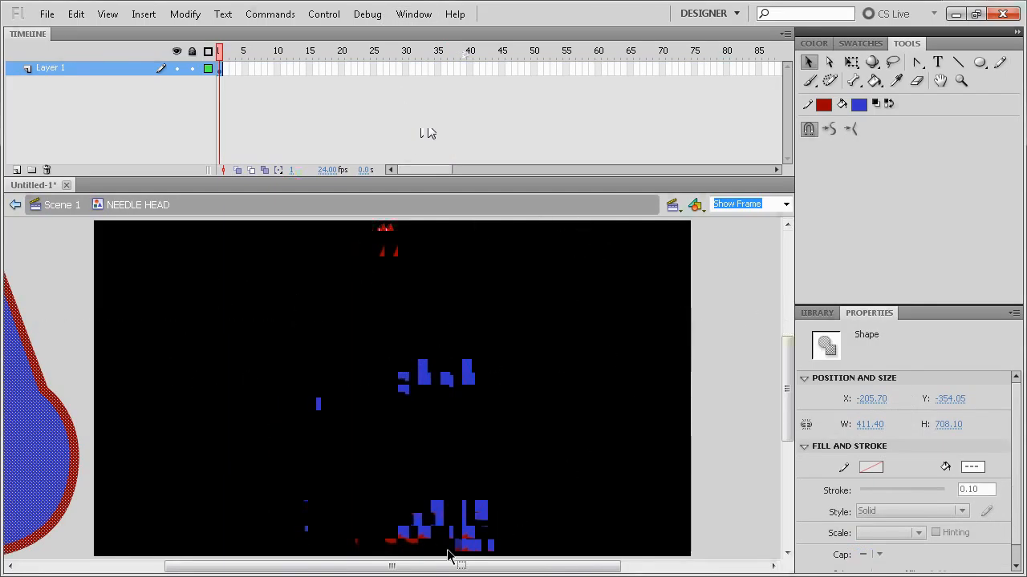
drag(406, 568, 260, 568)
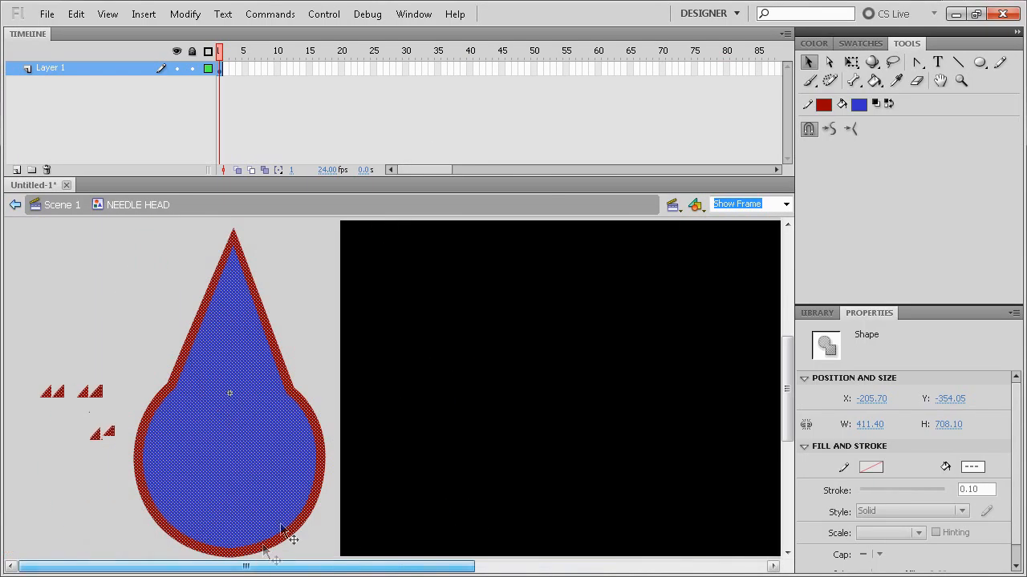
click(485, 416)
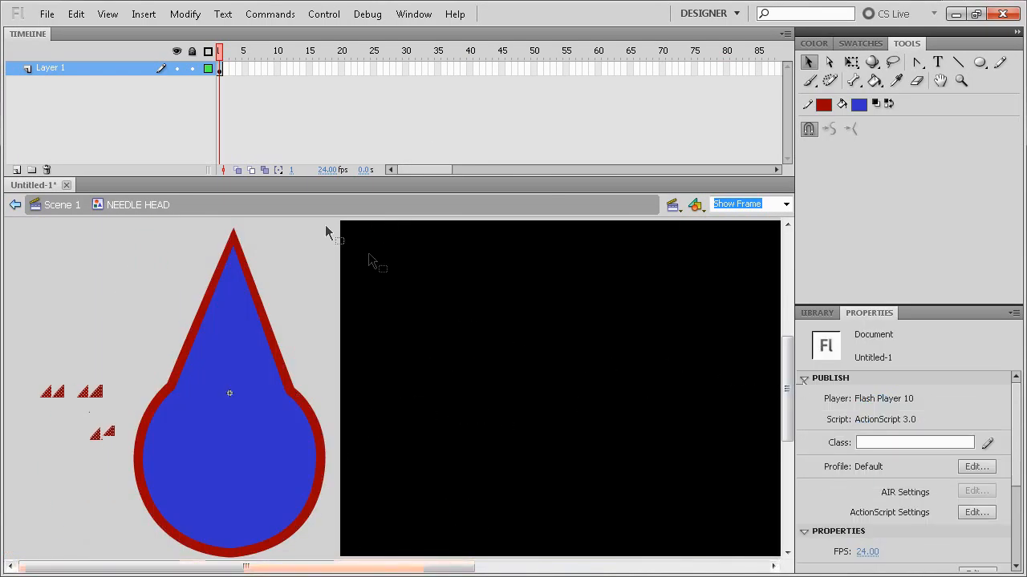
key(n)
click(311, 70)
key(F5)
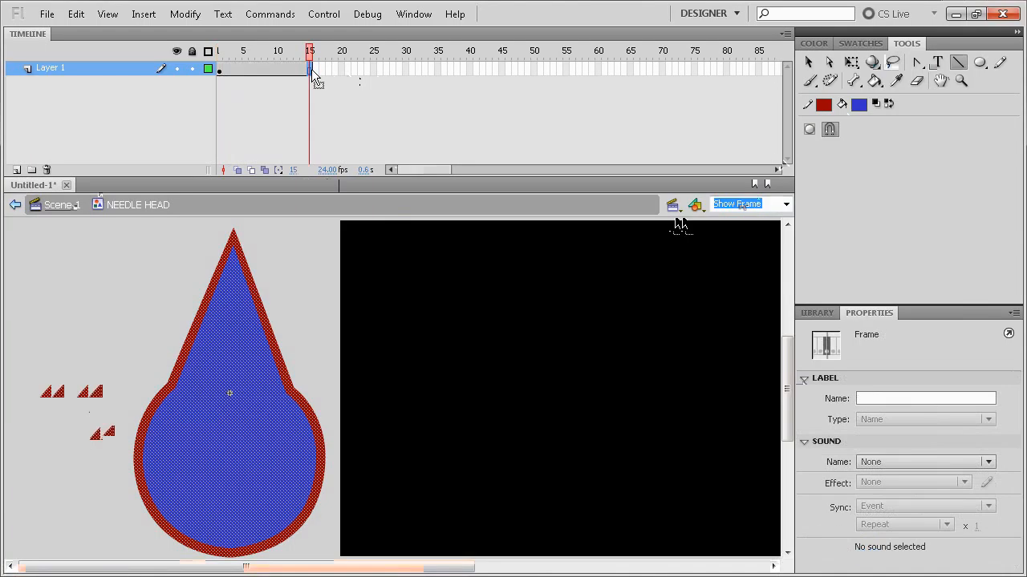
click(264, 69)
key(F6)
click(257, 70)
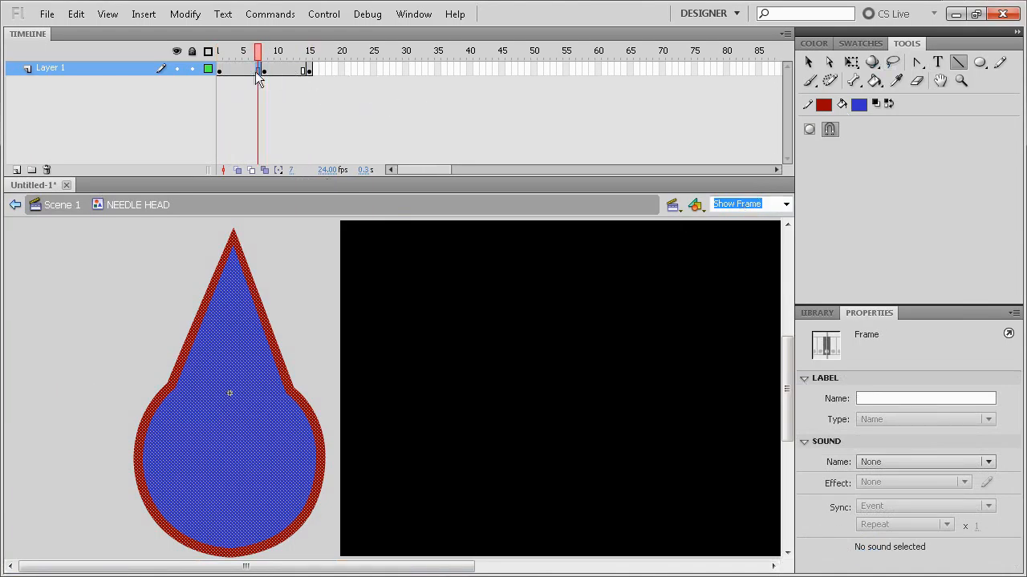
click(273, 70)
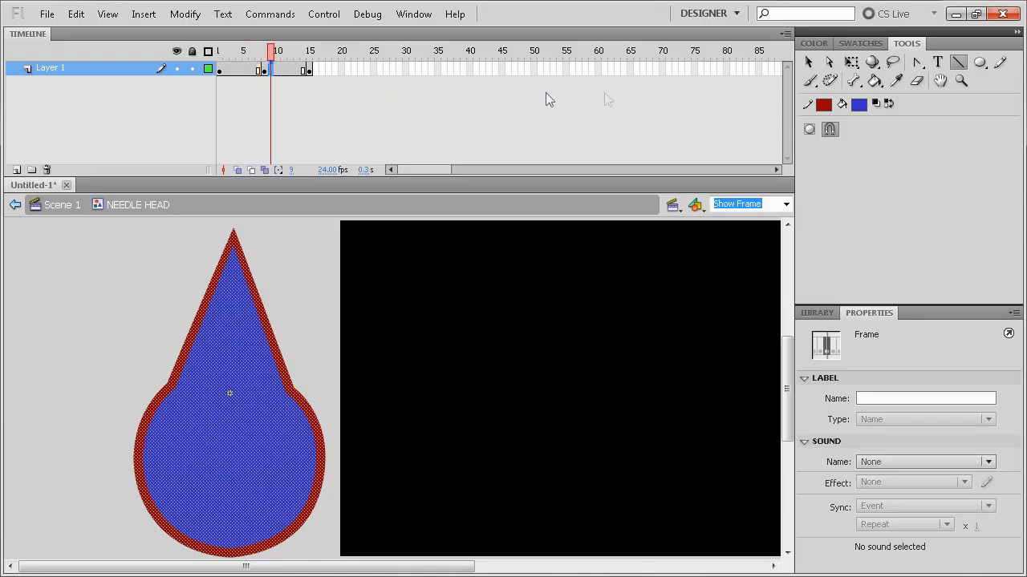
Draw a small blue circle with a red outline on the drop's round body at frame 9 using the Oval tool.
click(980, 63)
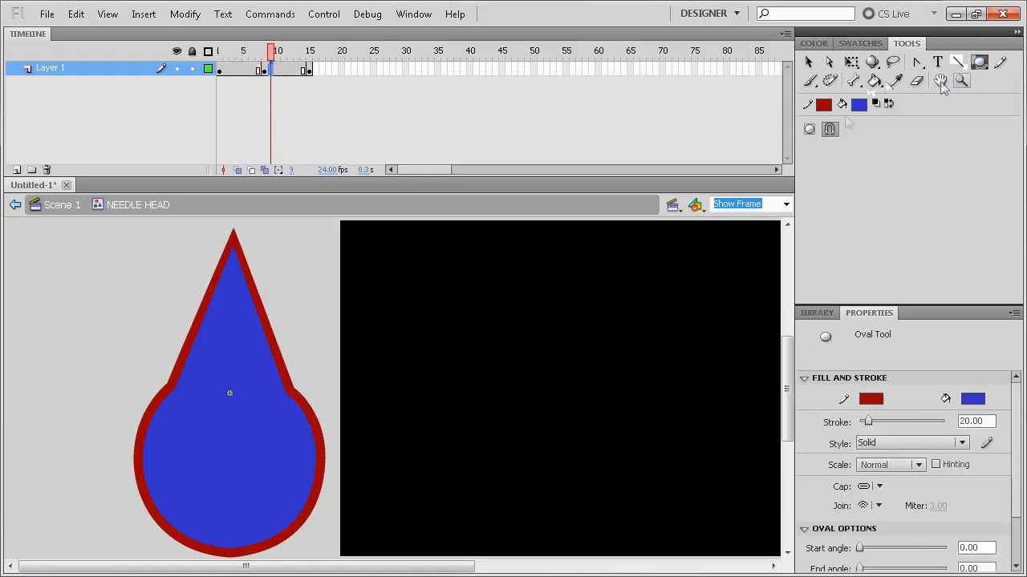
drag(216, 409, 298, 506)
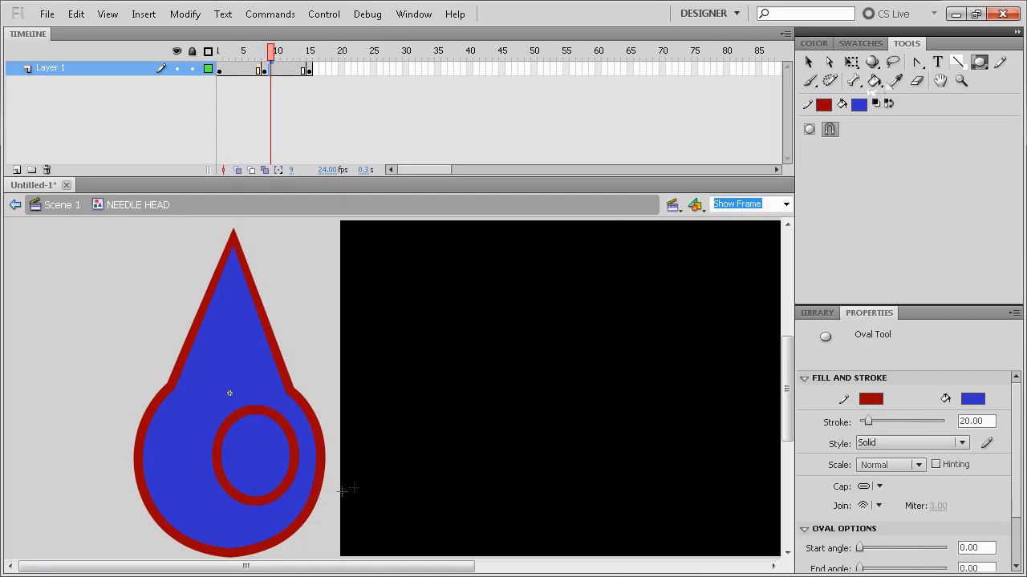
key(ctrl+z)
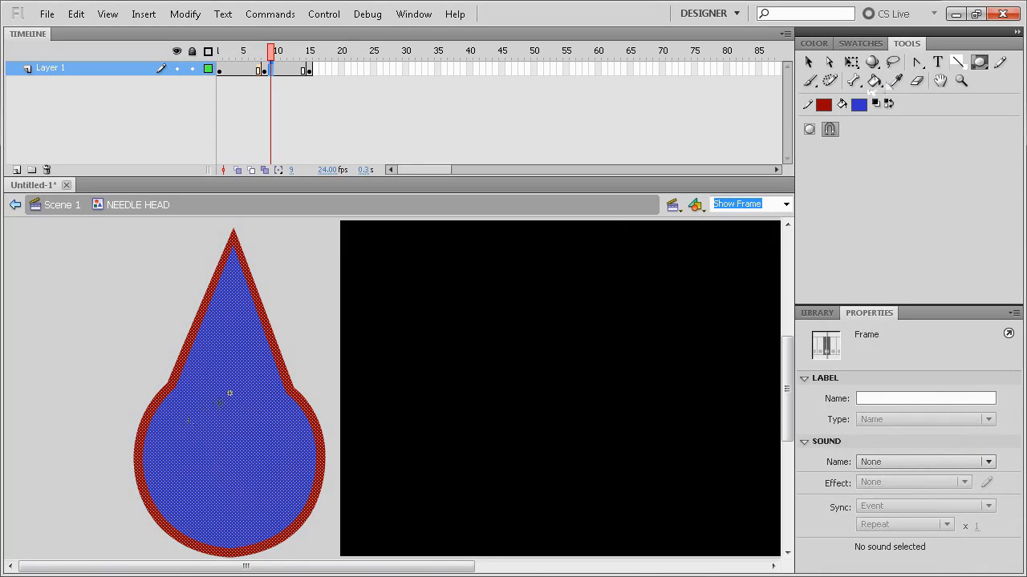
drag(213, 419, 264, 456)
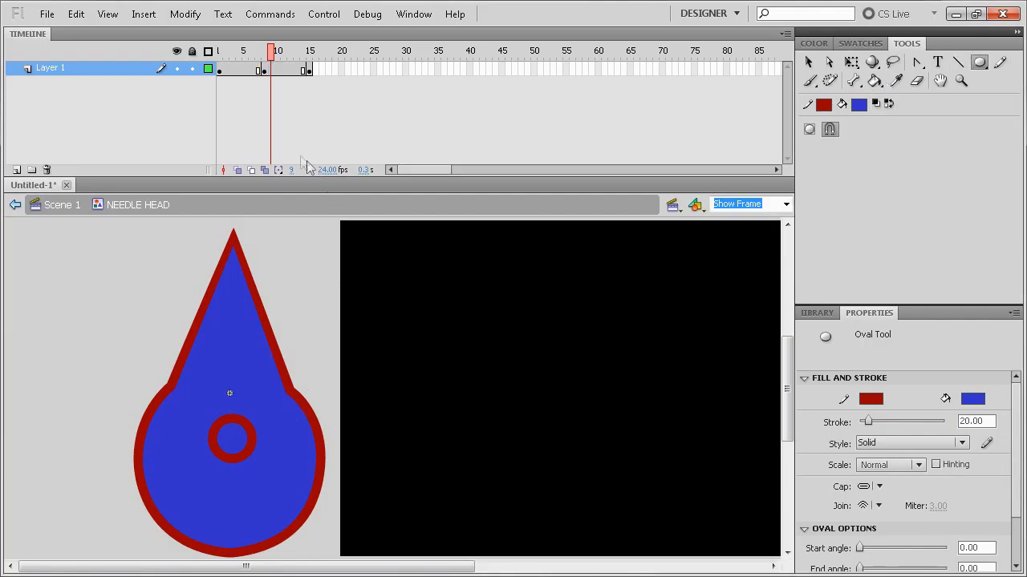
Remove frames 2 to 7 from Layer 1 of the NEEDLE HEAD symbol.
click(247, 72)
click(226, 71)
shift+click(258, 71)
right_click(257, 71)
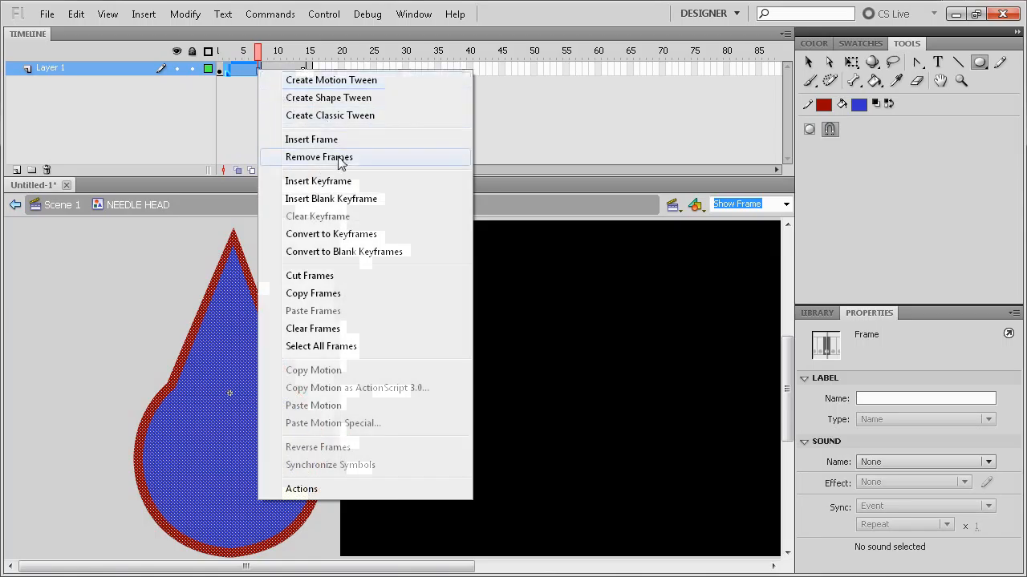
click(340, 157)
Remove every frame after frame 2 from the symbol's Layer 1 and scrub back to frame 1 to compare the two drawings.
click(231, 70)
shift+click(265, 71)
right_click(269, 74)
click(337, 158)
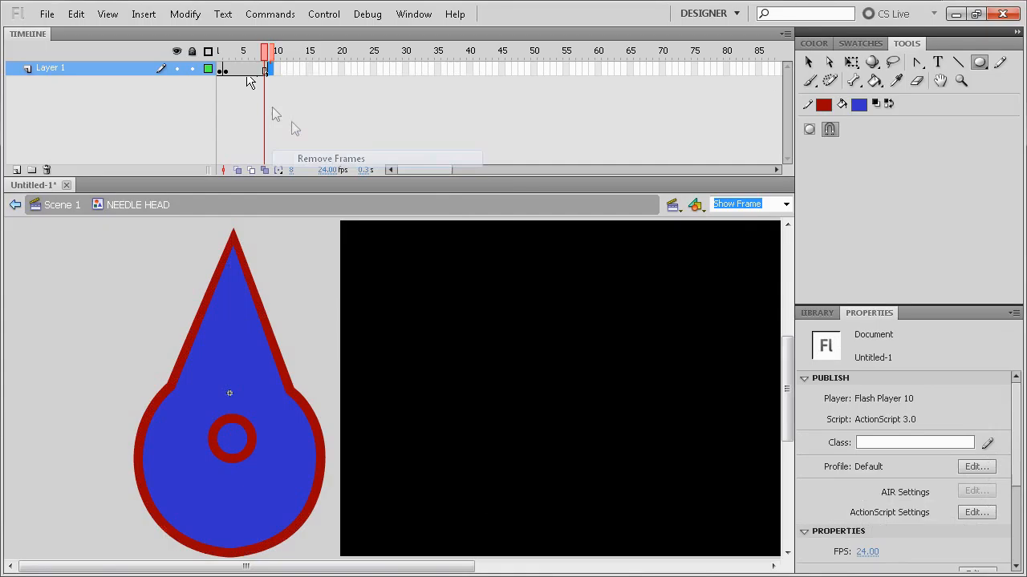
click(236, 70)
shift+click(266, 70)
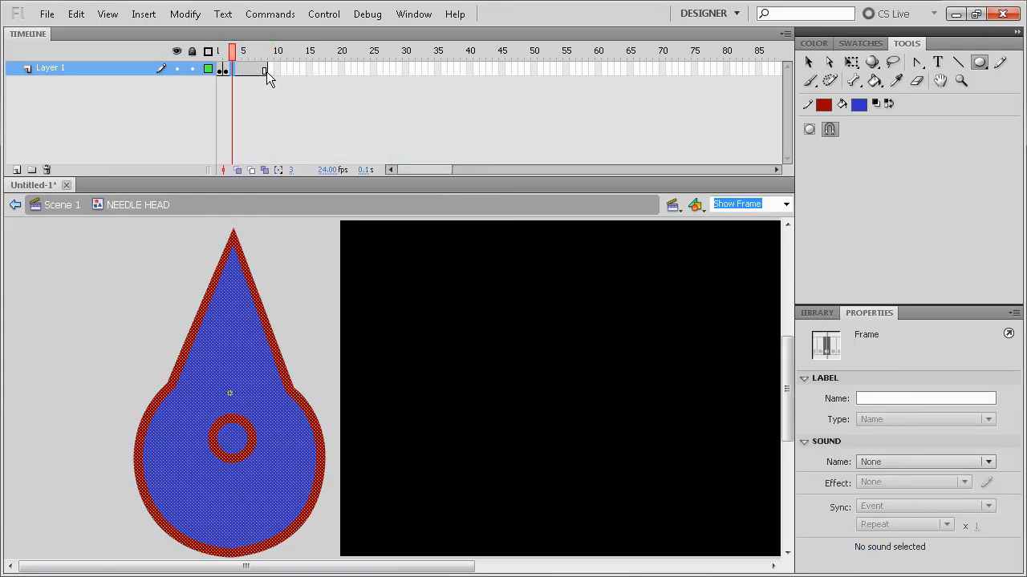
right_click(267, 72)
click(333, 164)
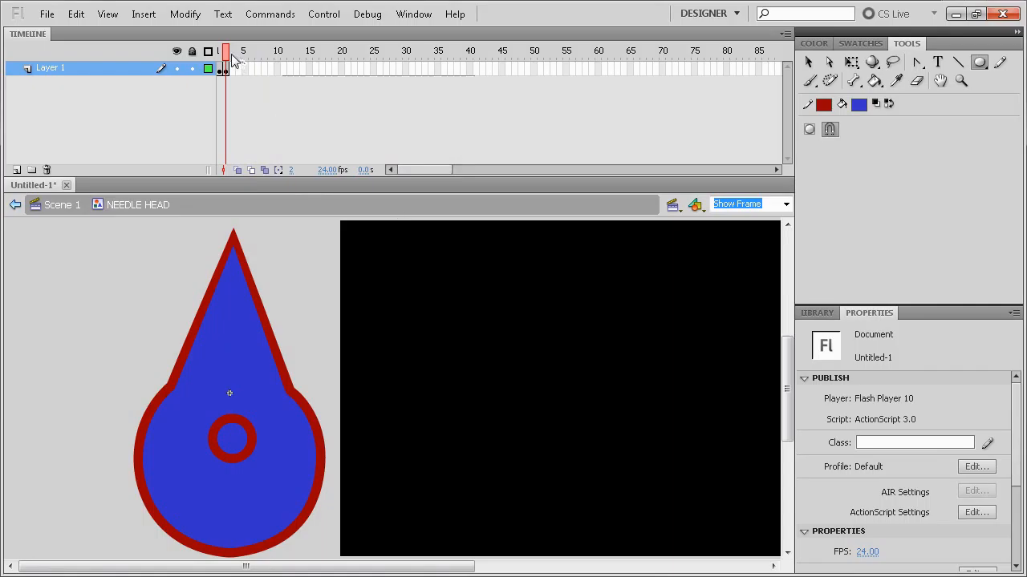
drag(231, 54, 220, 56)
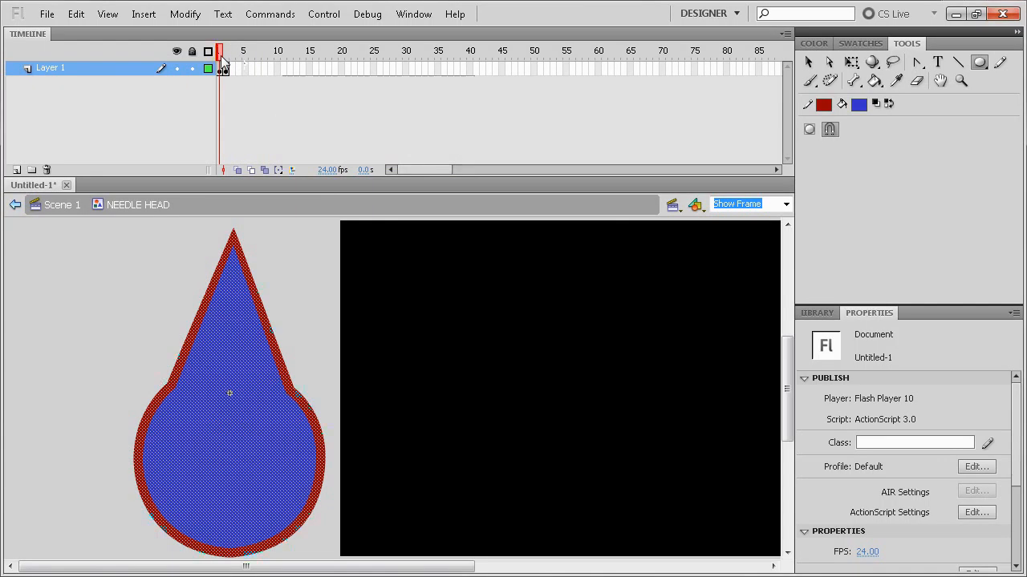
Return to Scene 1 and play the main timeline's animation from frame 1.
click(72, 206)
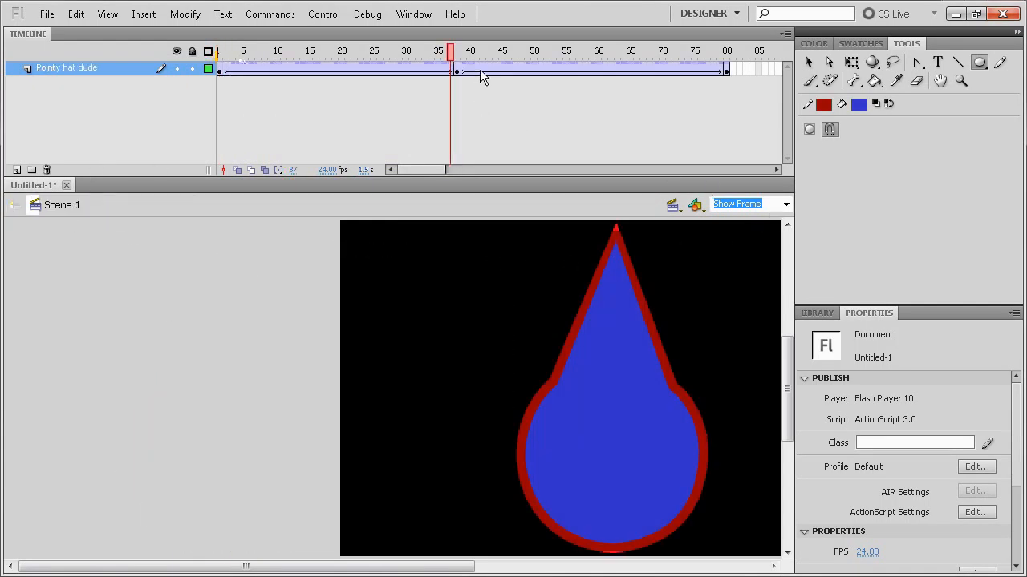
drag(451, 59, 218, 67)
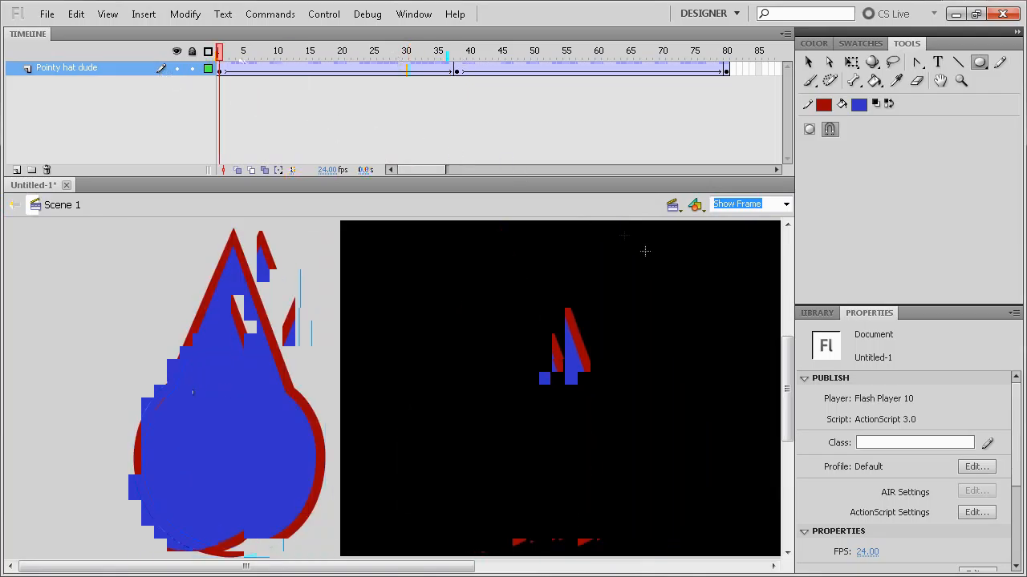
click(785, 203)
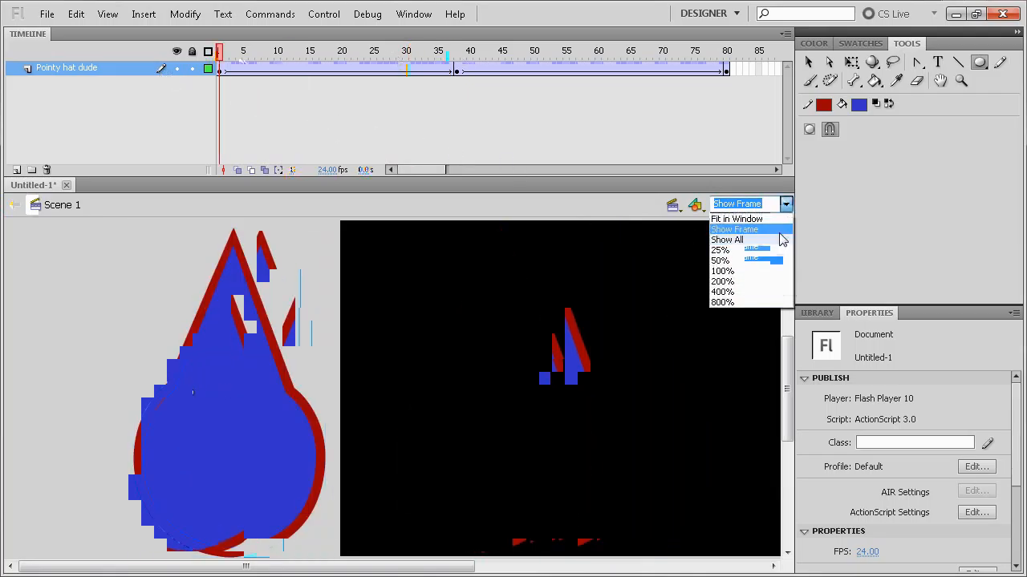
click(780, 228)
key(Return)
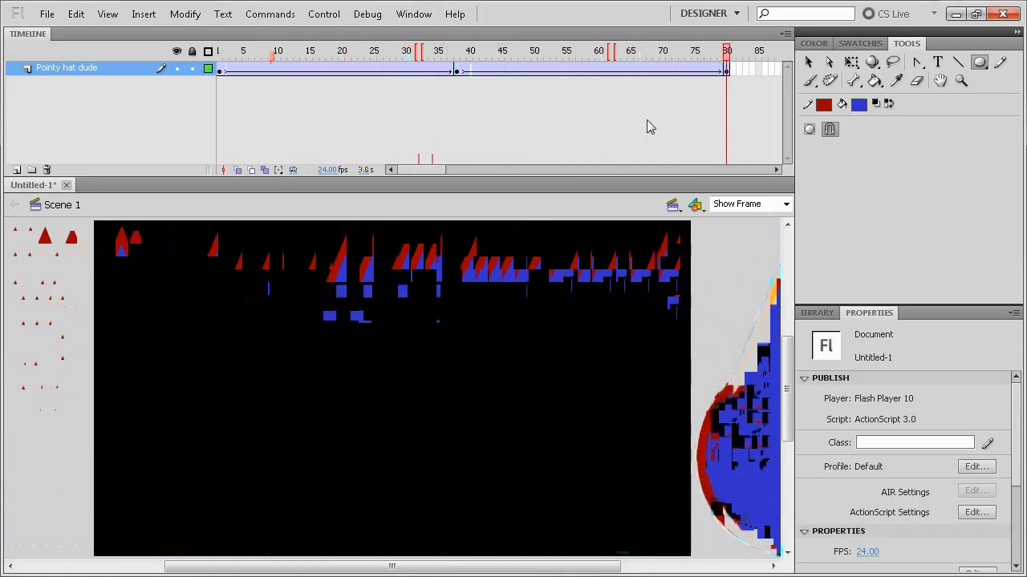
Set the frame rate to 25 fps and replay the animation from the start.
click(329, 169)
drag(338, 168, 294, 173)
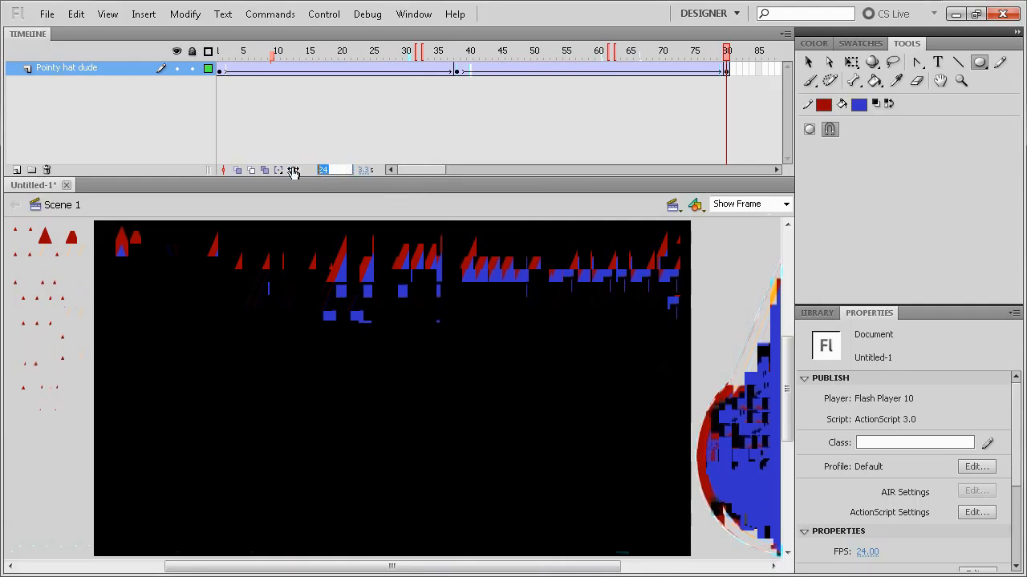
text(25)
key(Return)
drag(730, 51, 185, 72)
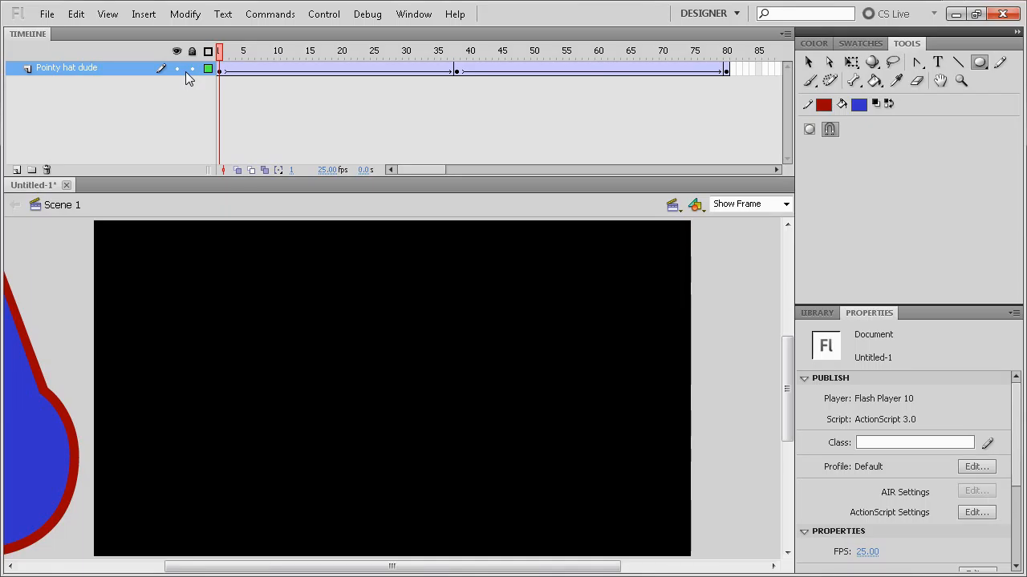
key(Return)
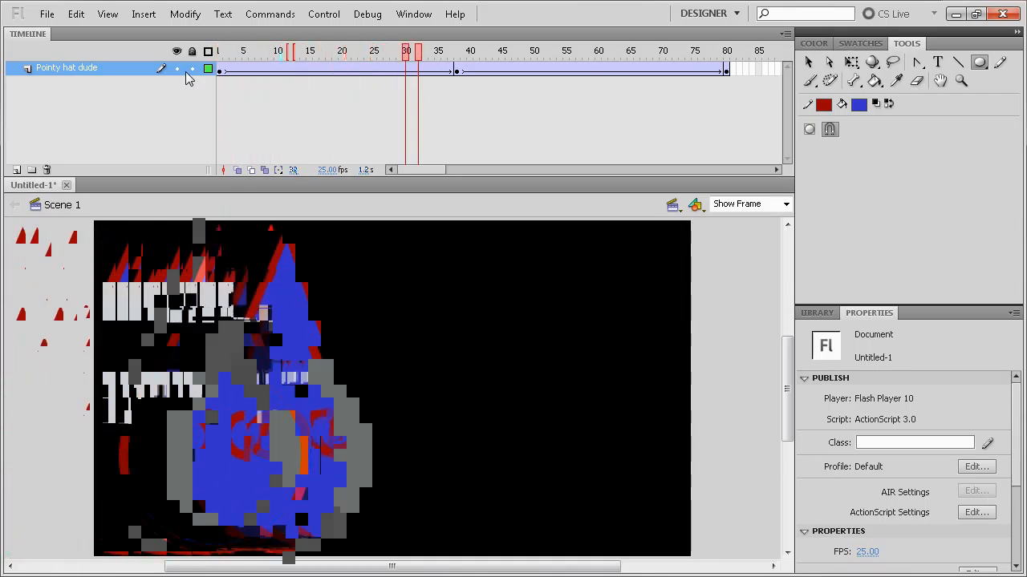